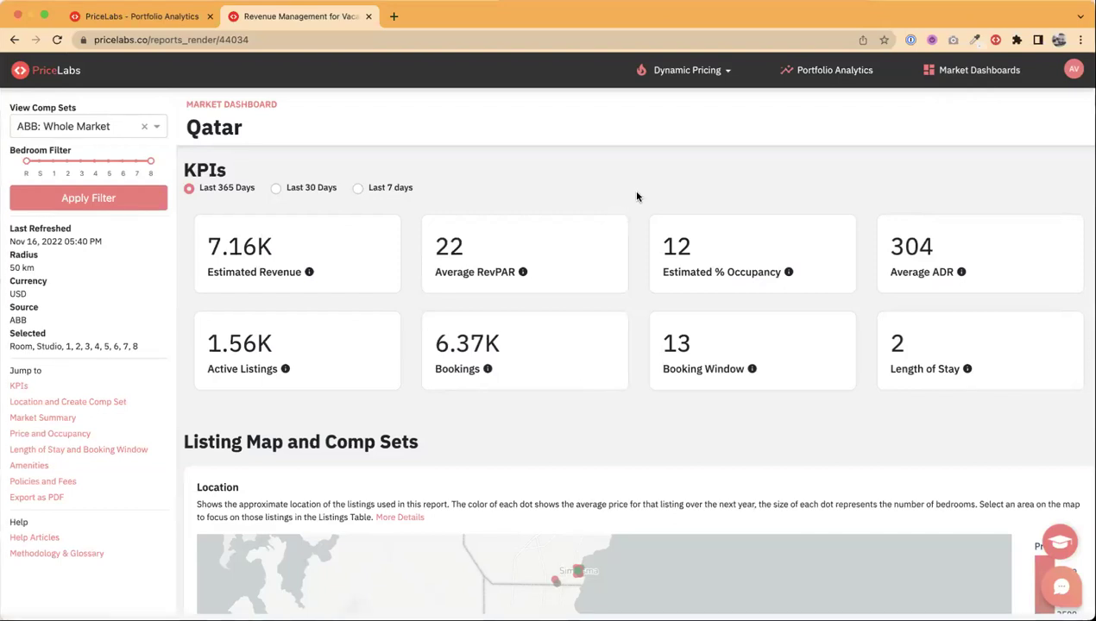
# Review the Qatar market KPIs and examine listing details on the location map around Doha and the coast
pyautogui.scroll(-1, 637, 197)
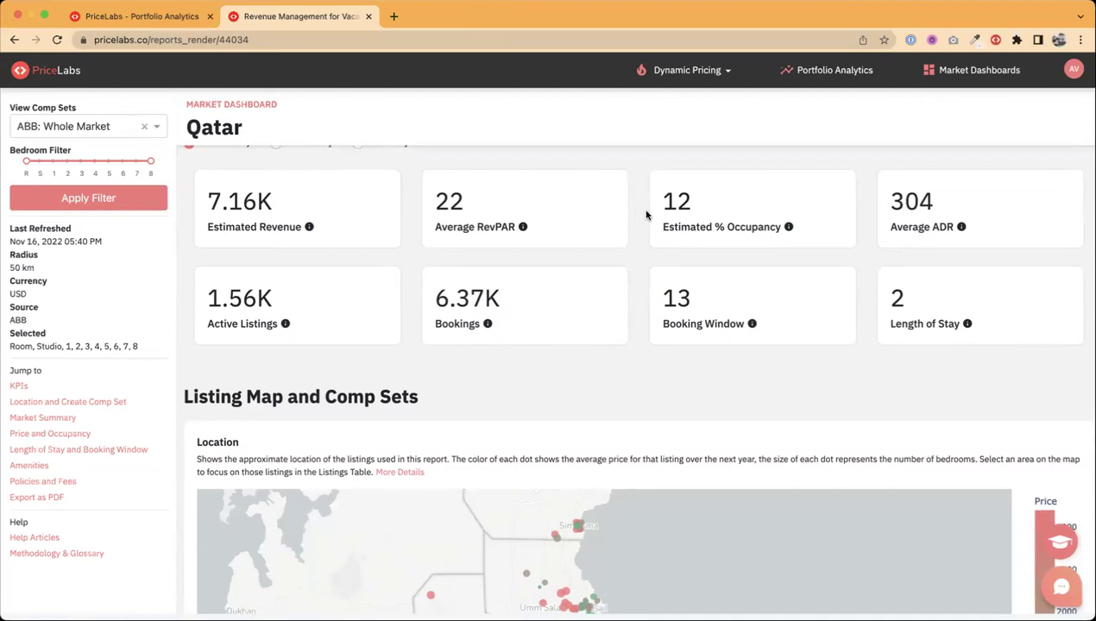
pyautogui.scroll(1, 646, 215)
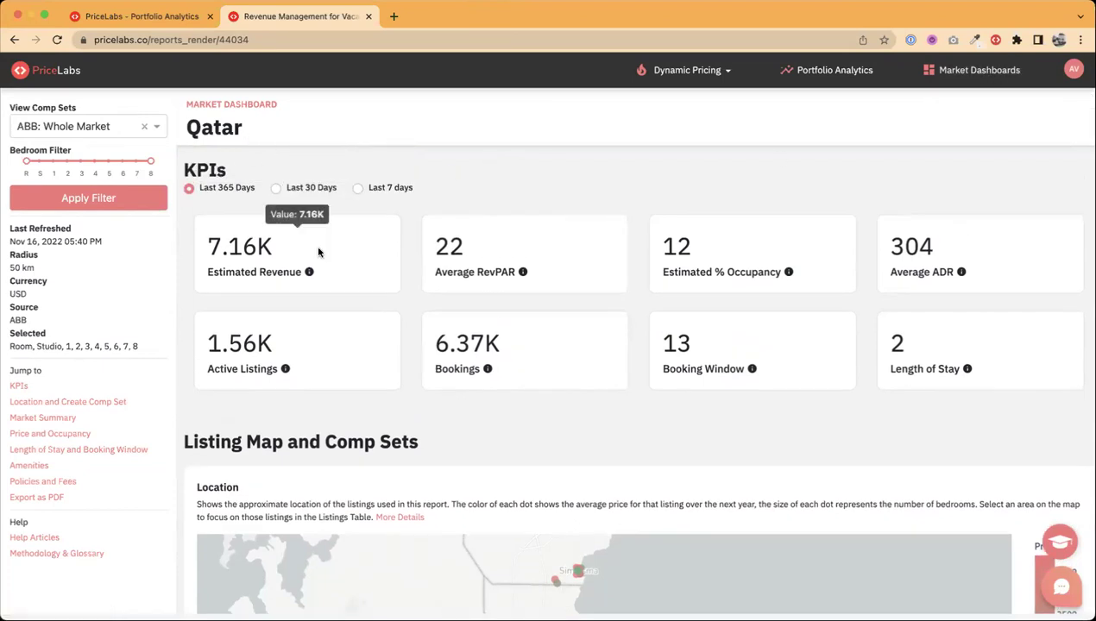
pyautogui.scroll(-5, 315, 244)
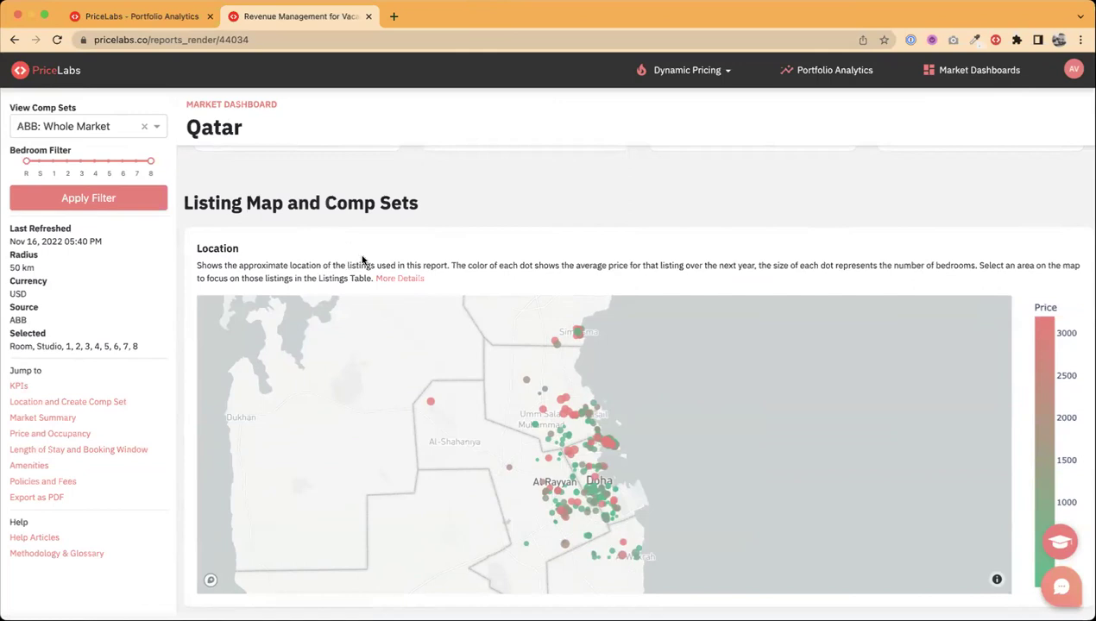
pyautogui.scroll(-2, 363, 258)
pyautogui.moveTo(560, 353)
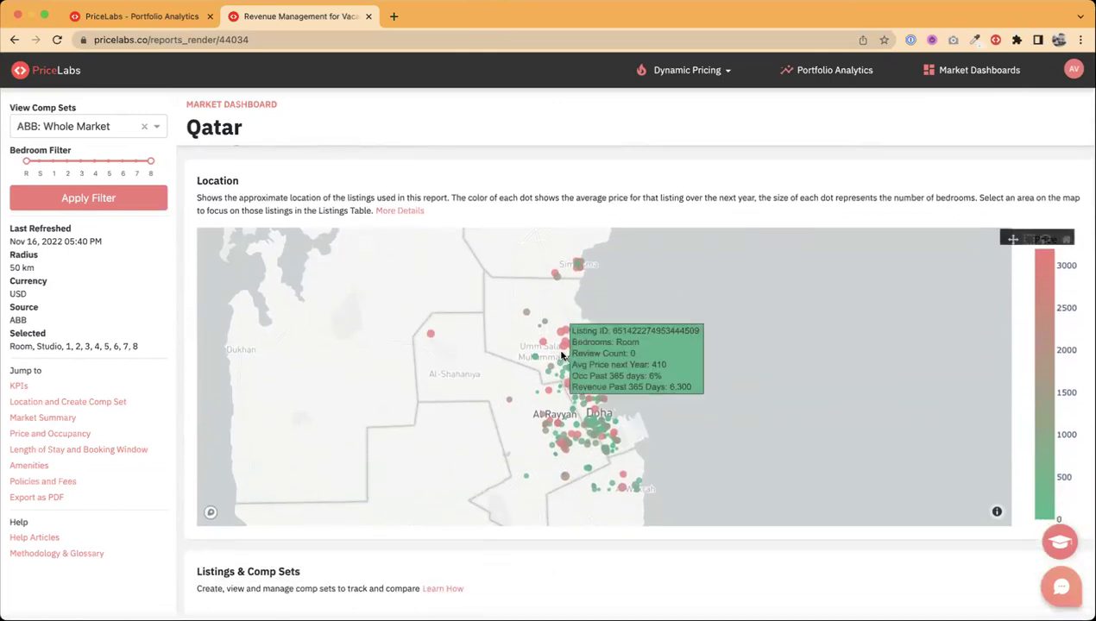
pyautogui.moveTo(556, 416)
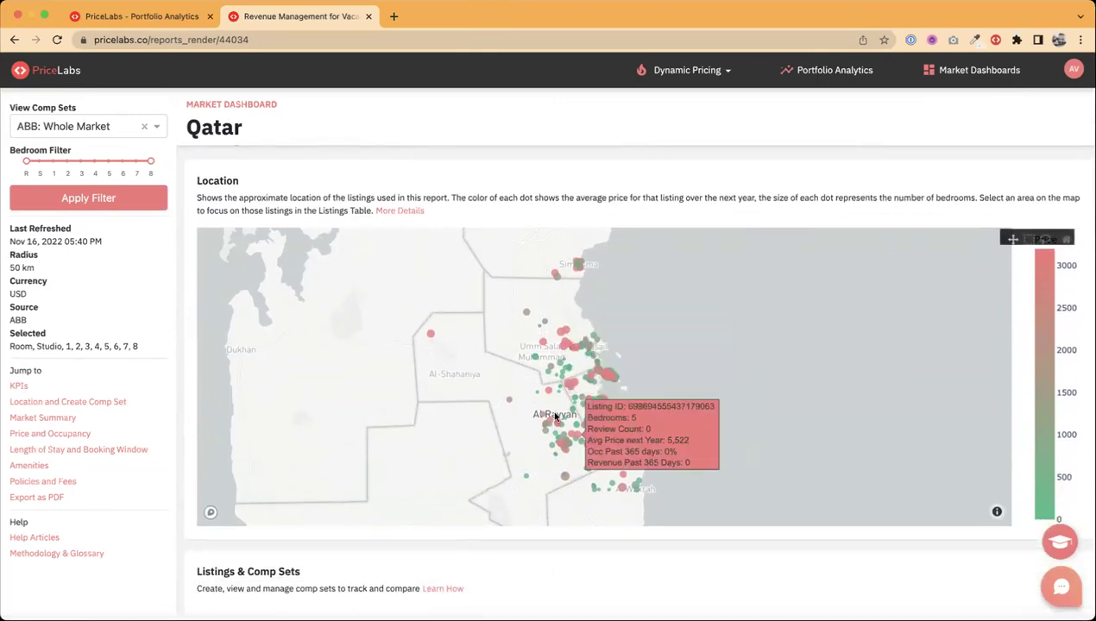
pyautogui.scroll(5, 571, 402)
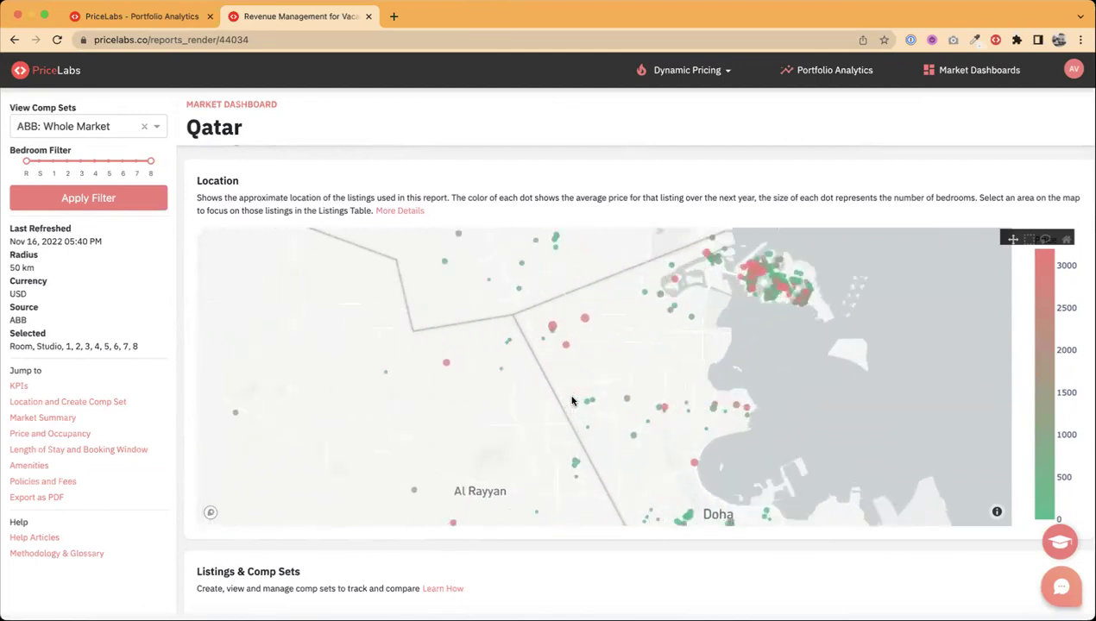
pyautogui.moveTo(648, 325); pyautogui.dragTo(510, 369)
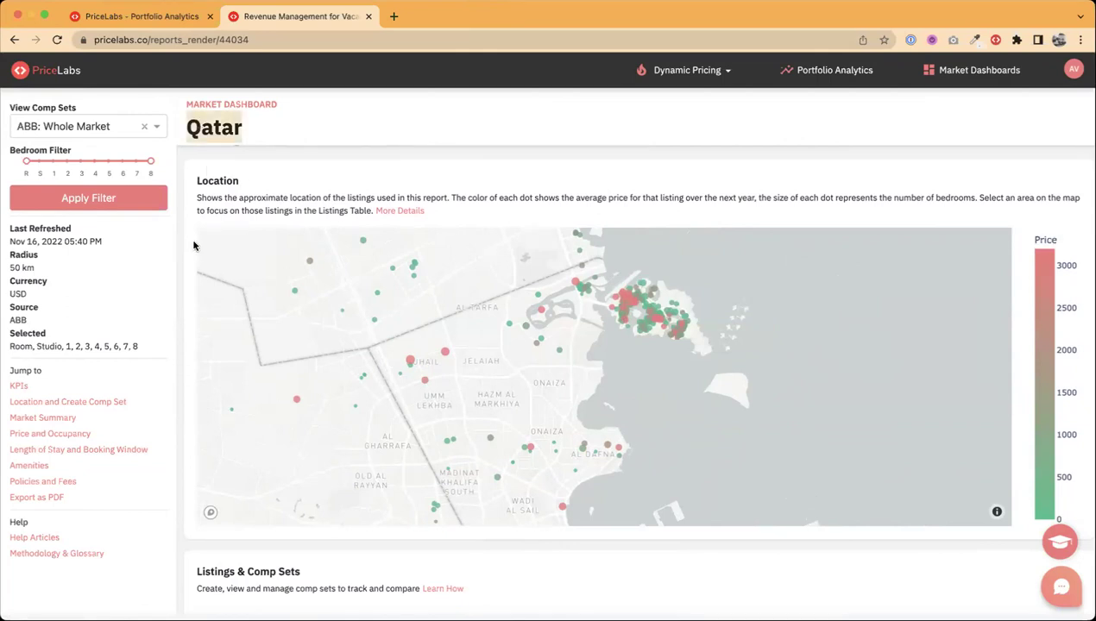
# Examine the columns of the available listings table in the Listings & Comp Sets section
pyautogui.scroll(-4, 192, 247)
pyautogui.scroll(-1, 194, 246)
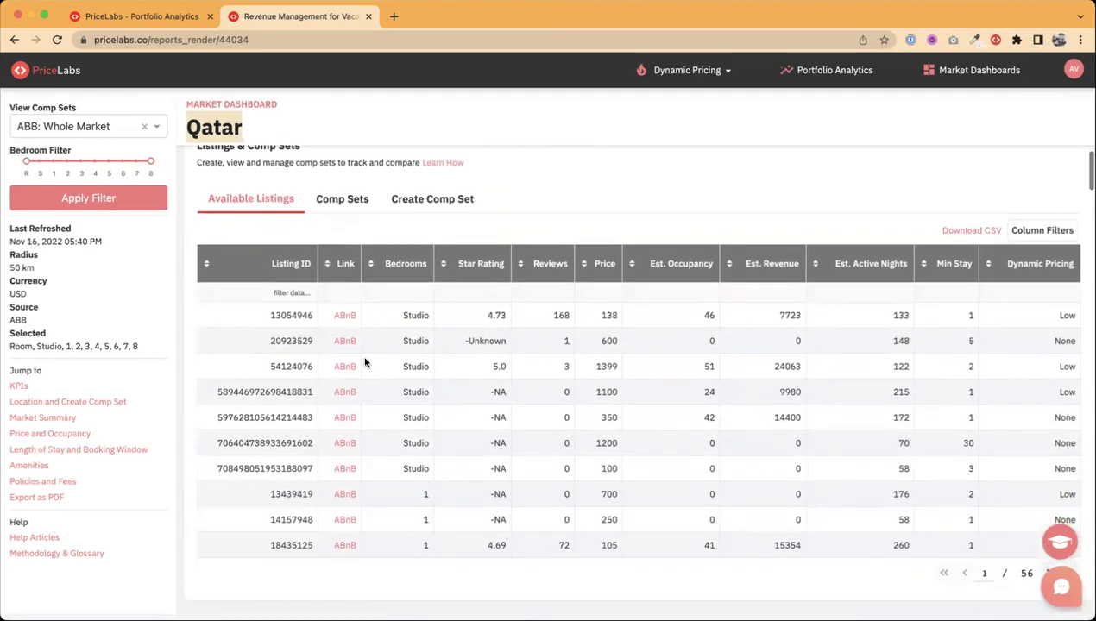
pyautogui.scroll(1, 332, 239)
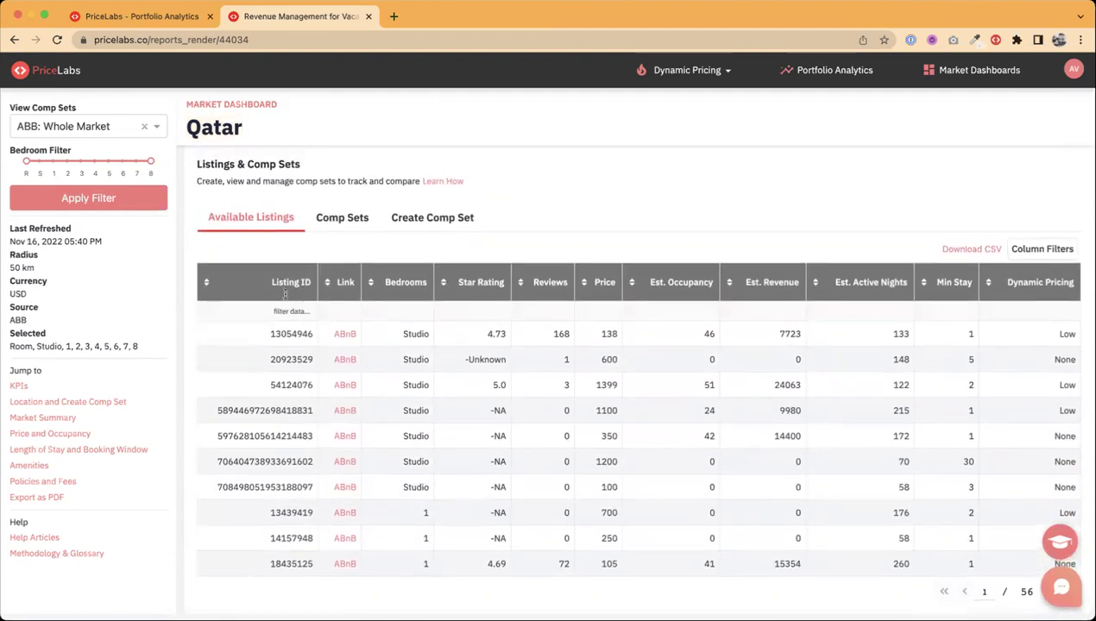
pyautogui.scroll(3, 286, 296)
pyautogui.scroll(-2, 259, 431)
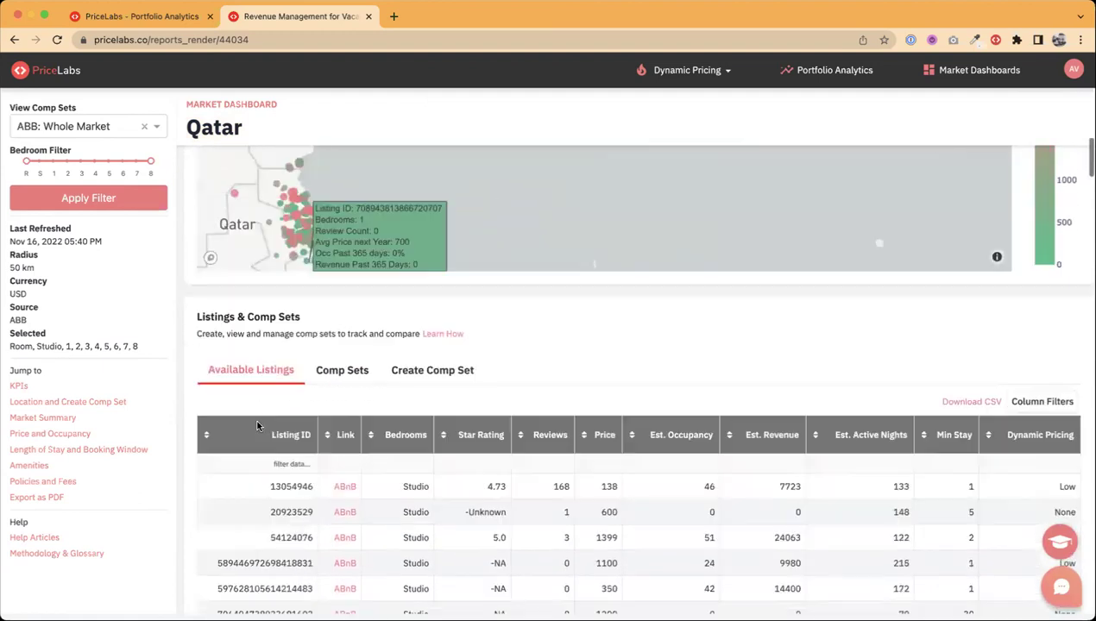
pyautogui.moveTo(248, 214); pyautogui.dragTo(300, 213)
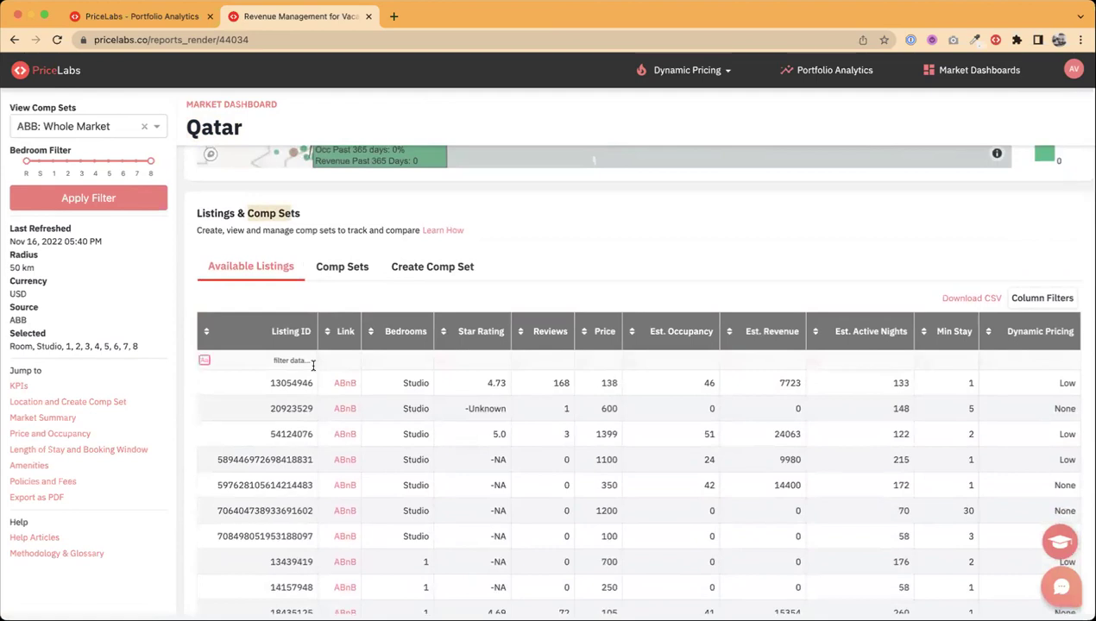
pyautogui.scroll(-1, 358, 295)
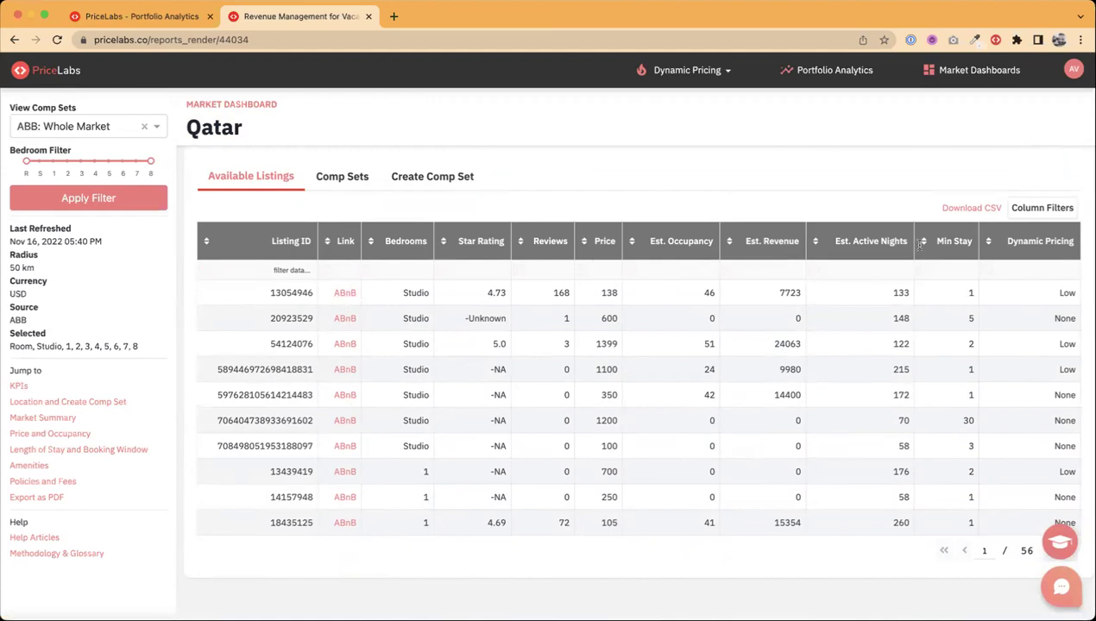
# Sort the available listings by number of reviews in descending order and select the top listing's review count
pyautogui.moveTo(549, 243)
pyautogui.click(520, 247)
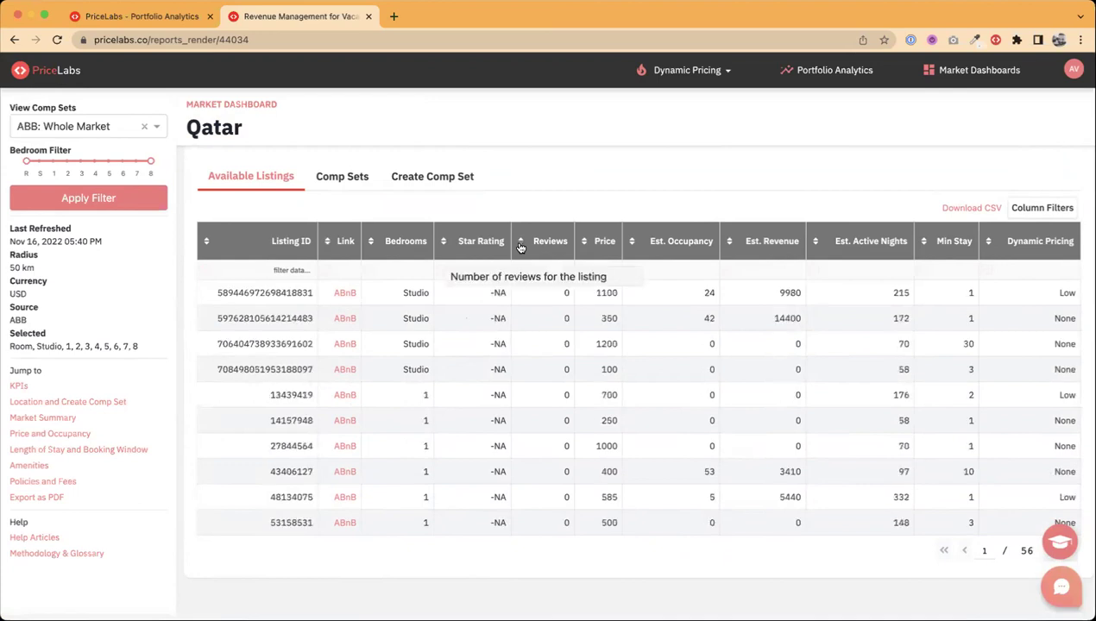
pyautogui.click(520, 247)
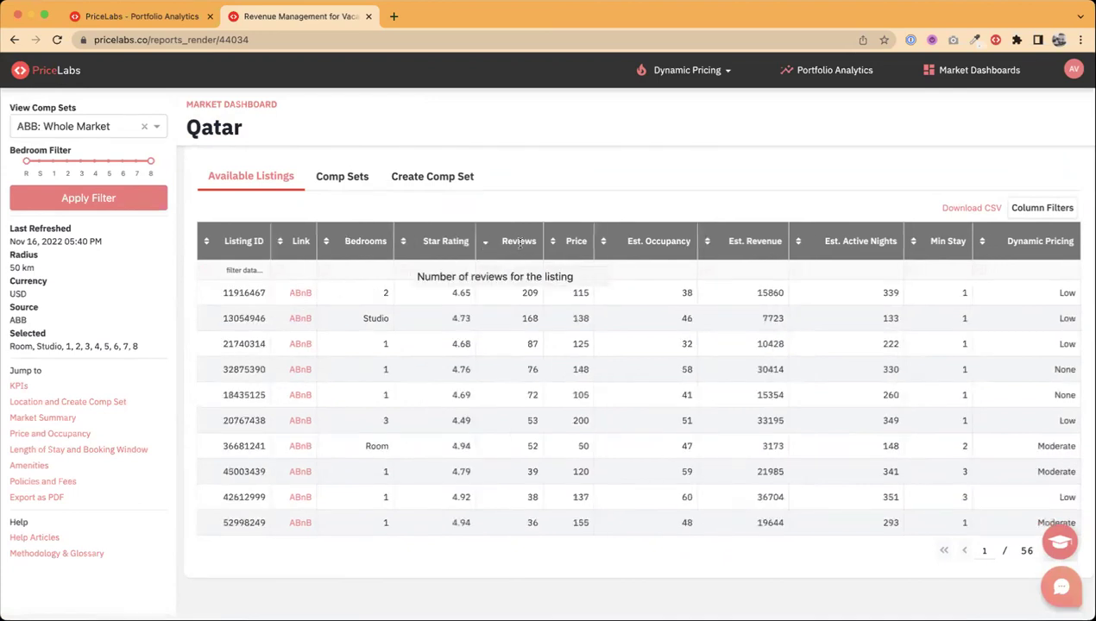
pyautogui.click(537, 296)
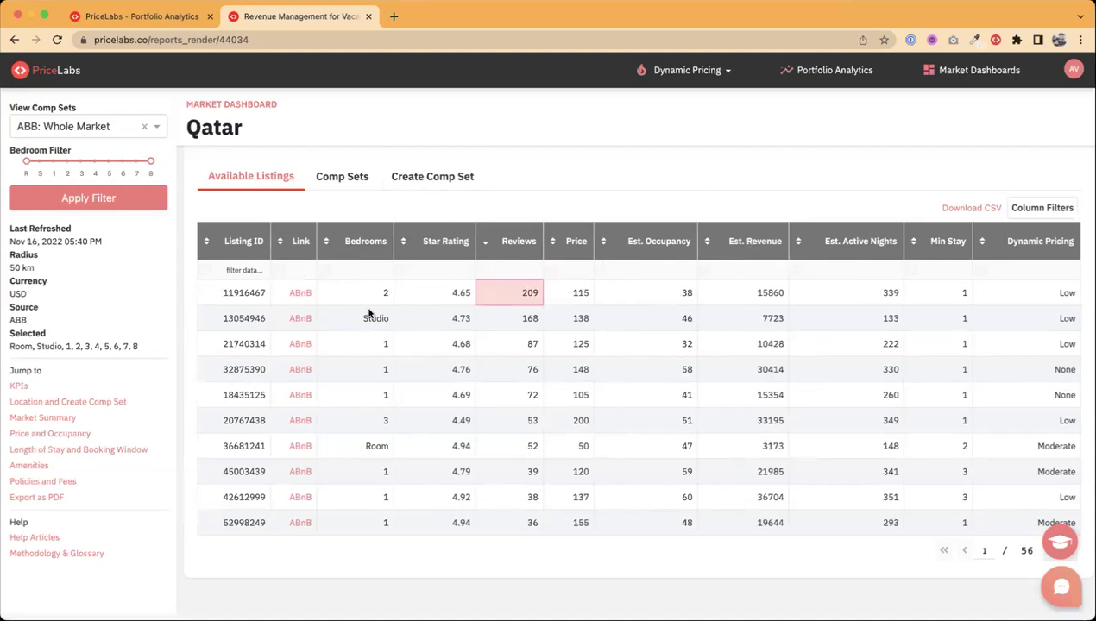
# Open comp set creation and sort its listings by star rating from highest to lowest
pyautogui.click(432, 178)
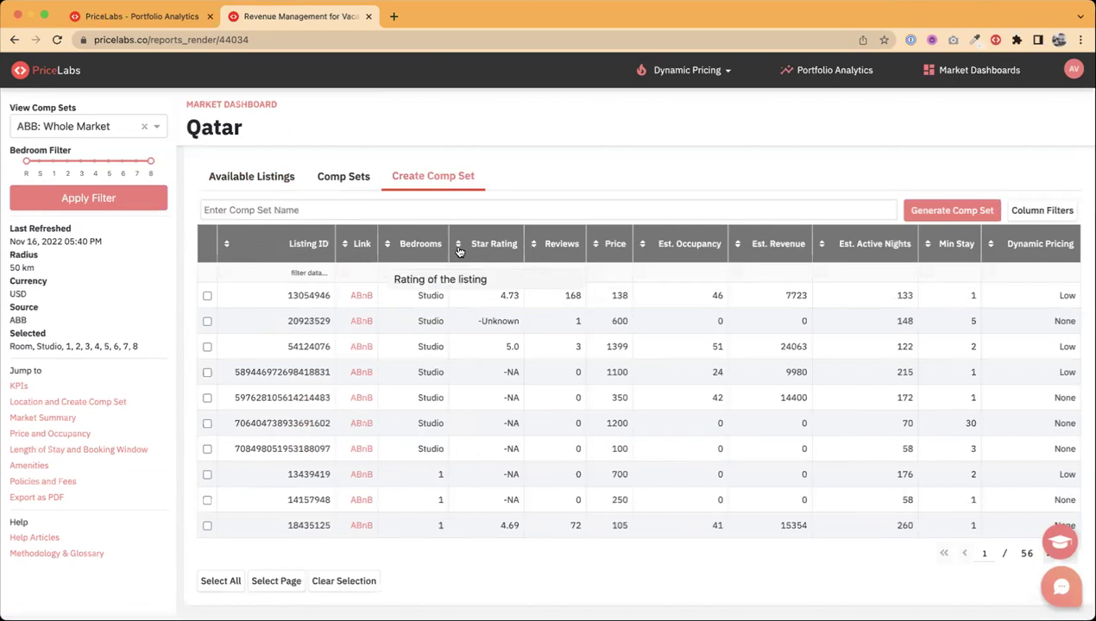
pyautogui.click(501, 245)
pyautogui.click(500, 245)
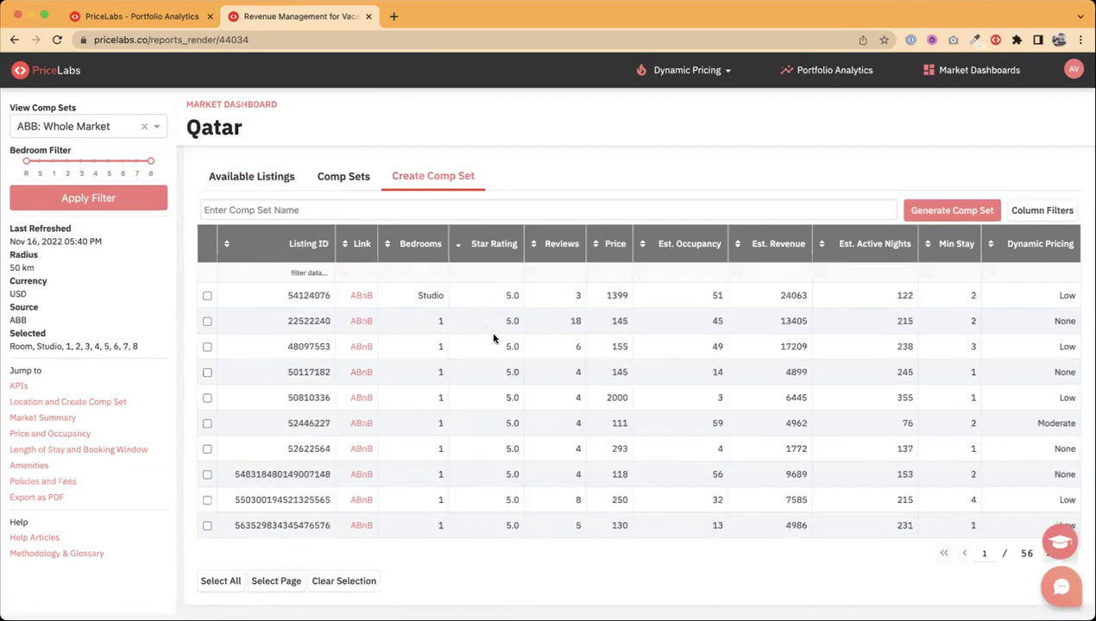
# Select the first four listings for a comp set and check the first listing's linked page
pyautogui.click(207, 296)
pyautogui.click(207, 321)
pyautogui.click(207, 347)
pyautogui.click(207, 372)
pyautogui.click(363, 296)
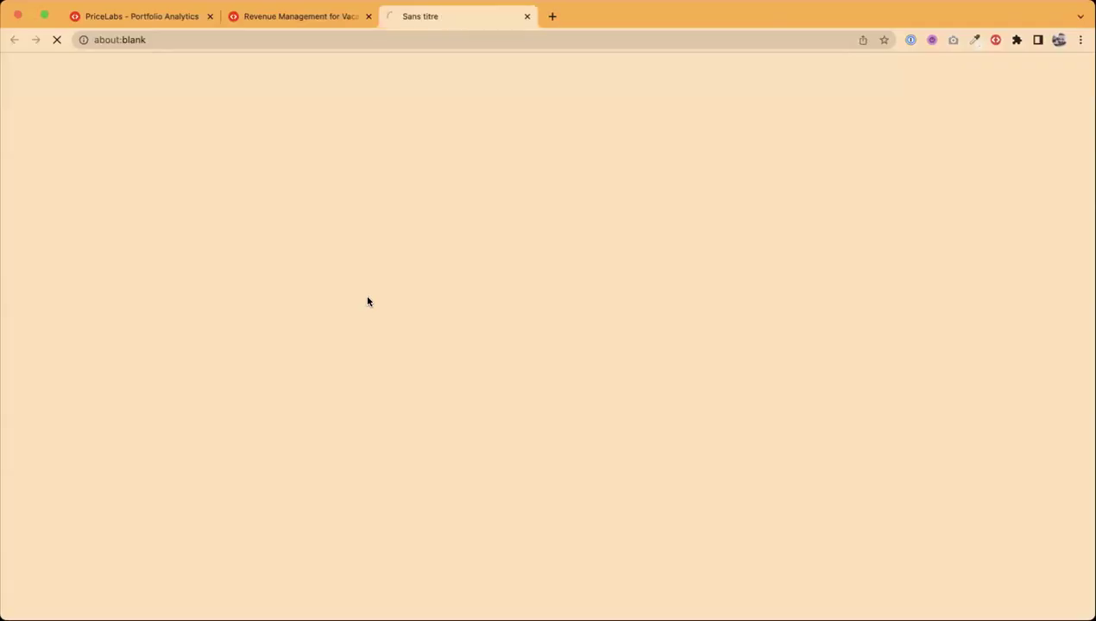
pyautogui.click(529, 16)
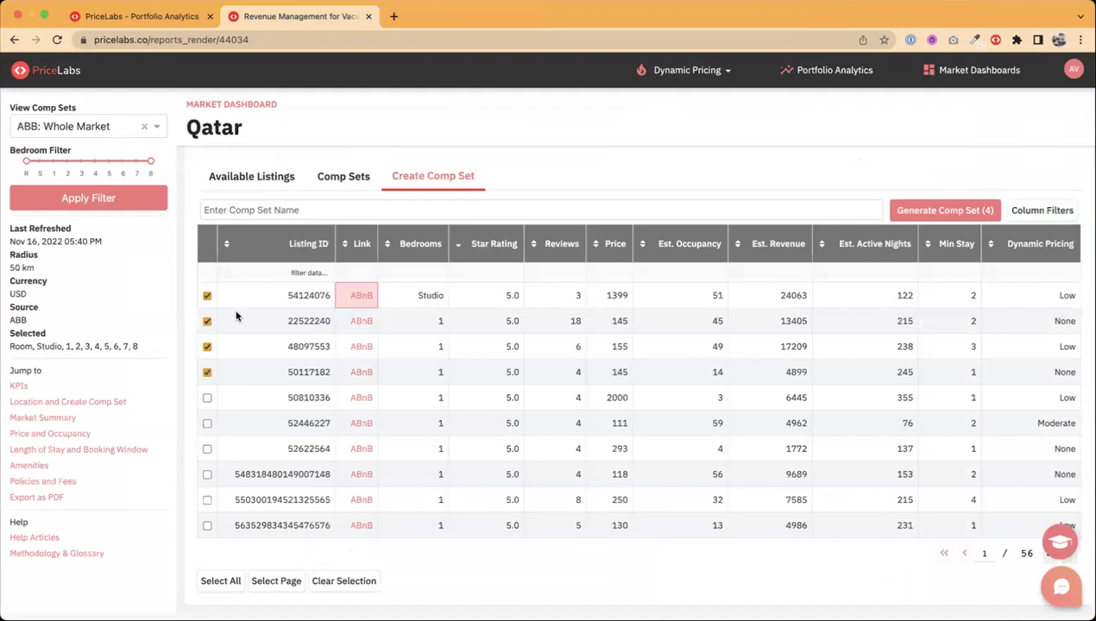
# Deselect the four listings chosen for the comp set
pyautogui.click(207, 297)
pyautogui.click(206, 321)
pyautogui.click(206, 346)
pyautogui.click(207, 372)
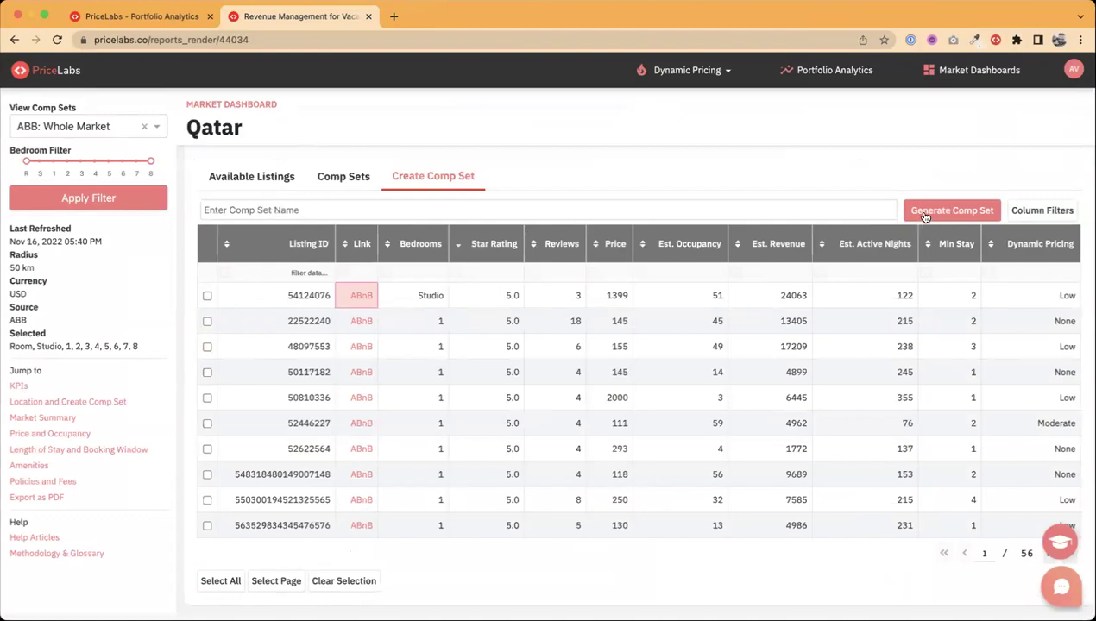
# View the existing comp sets, including Professionally Managed 2BRs and 2 BRs 20 or More Reviews
pyautogui.click(342, 183)
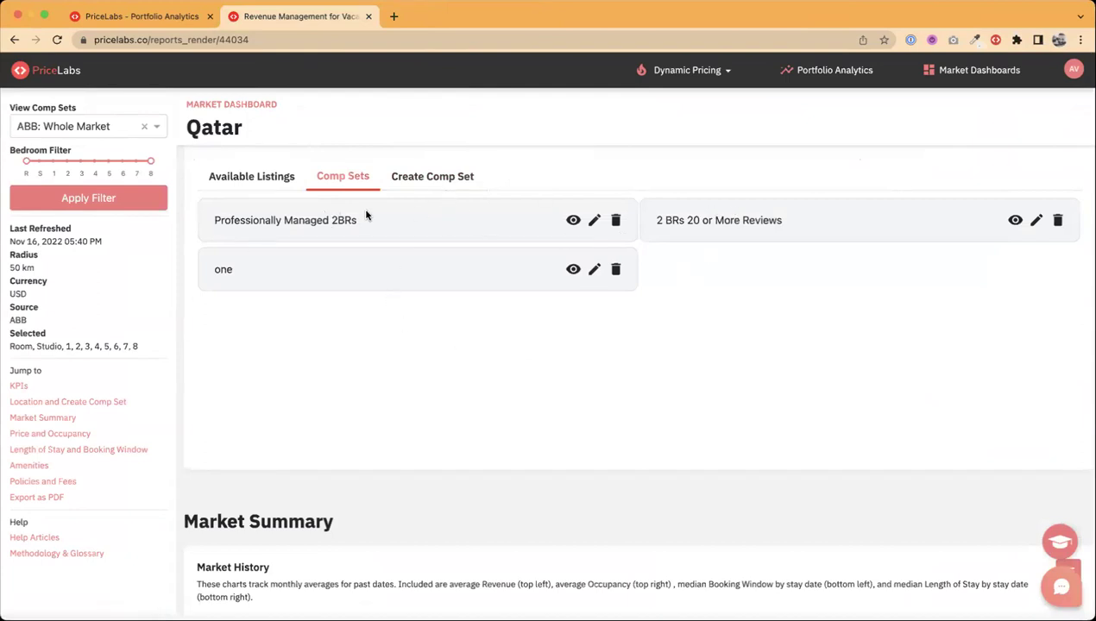
pyautogui.moveTo(214, 219); pyautogui.dragTo(354, 220)
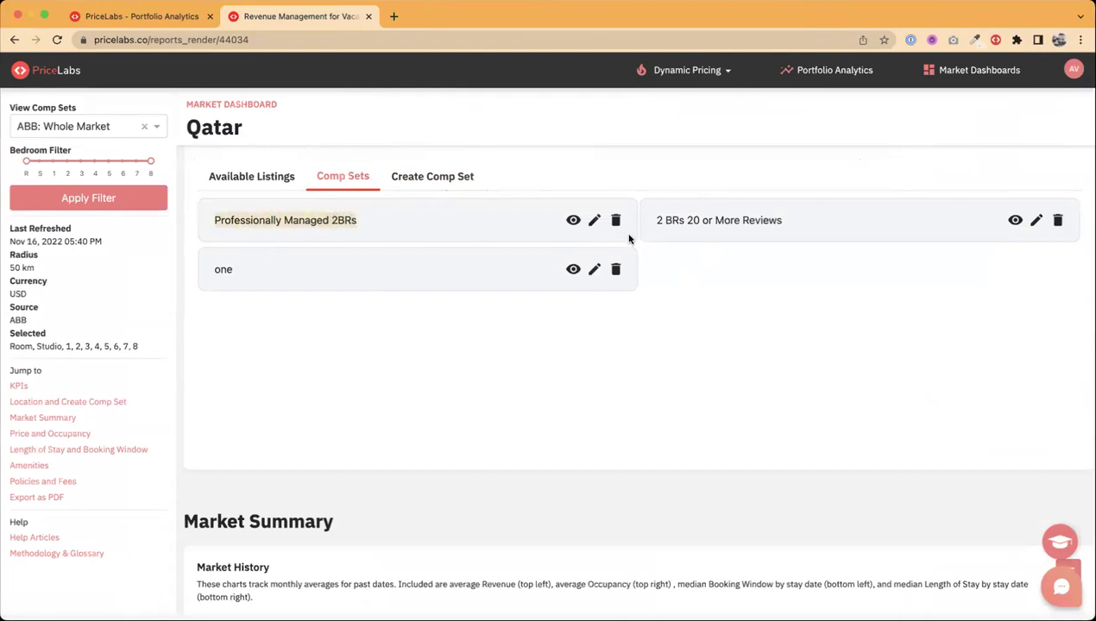
pyautogui.moveTo(654, 220); pyautogui.dragTo(710, 222)
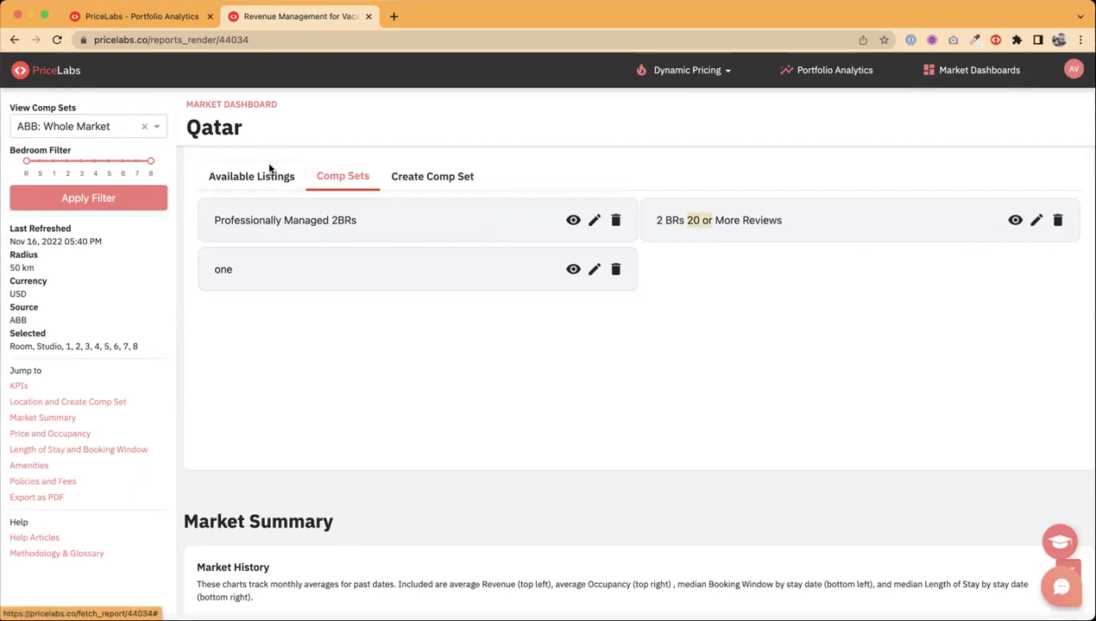
# Switch to Portfolio Analytics and show the nightly rates and occupancy comparison against the market
pyautogui.click(123, 19)
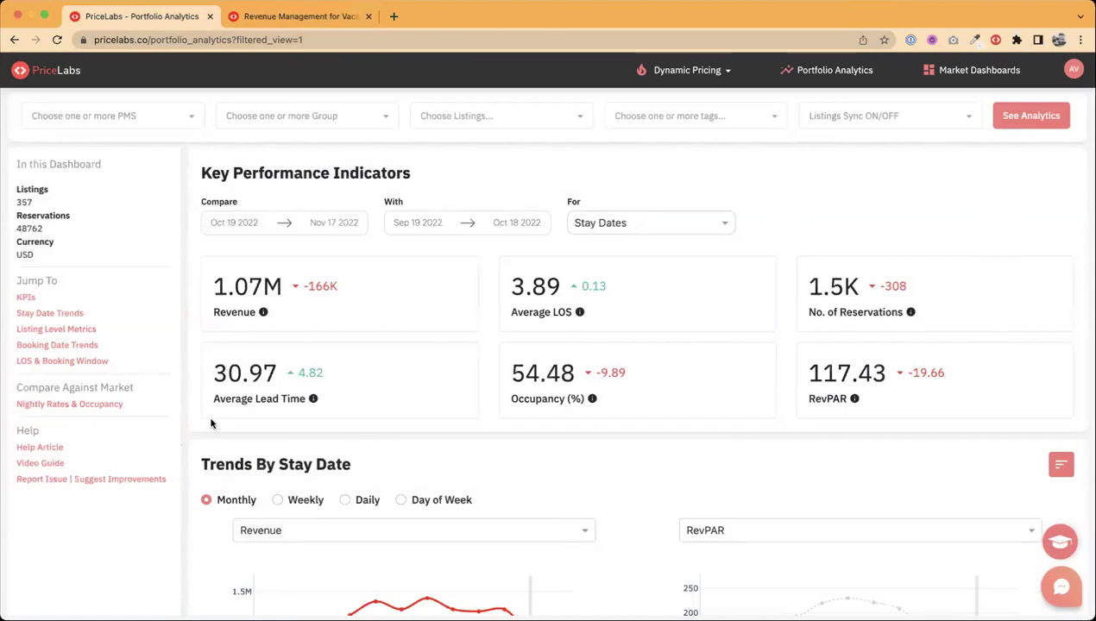
pyautogui.click(48, 404)
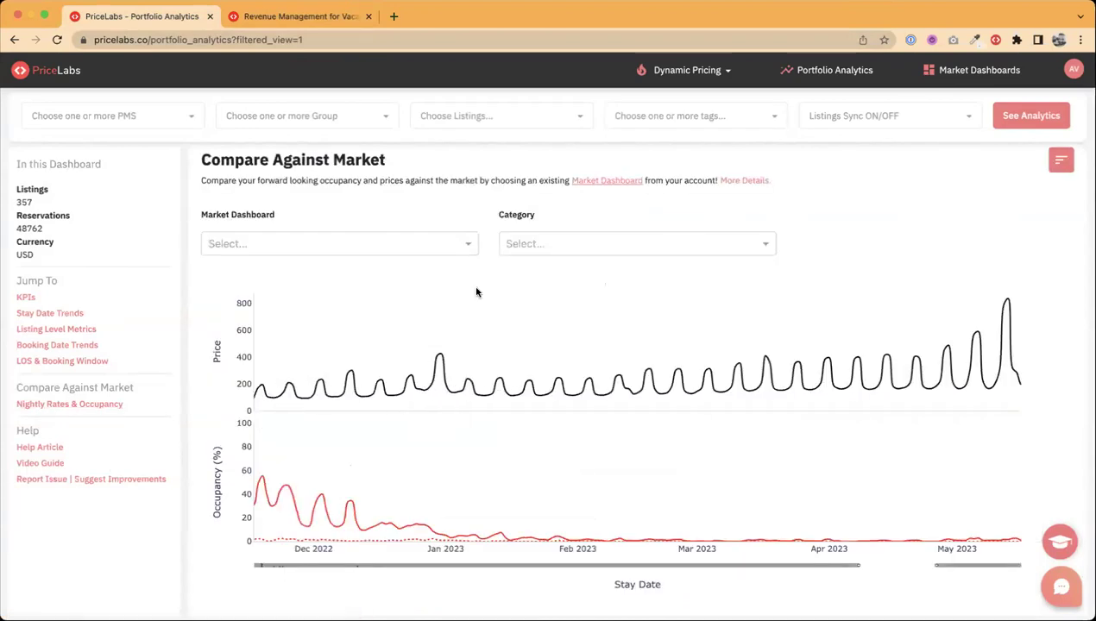
pyautogui.scroll(-1, 465, 277)
pyautogui.scroll(2, 459, 283)
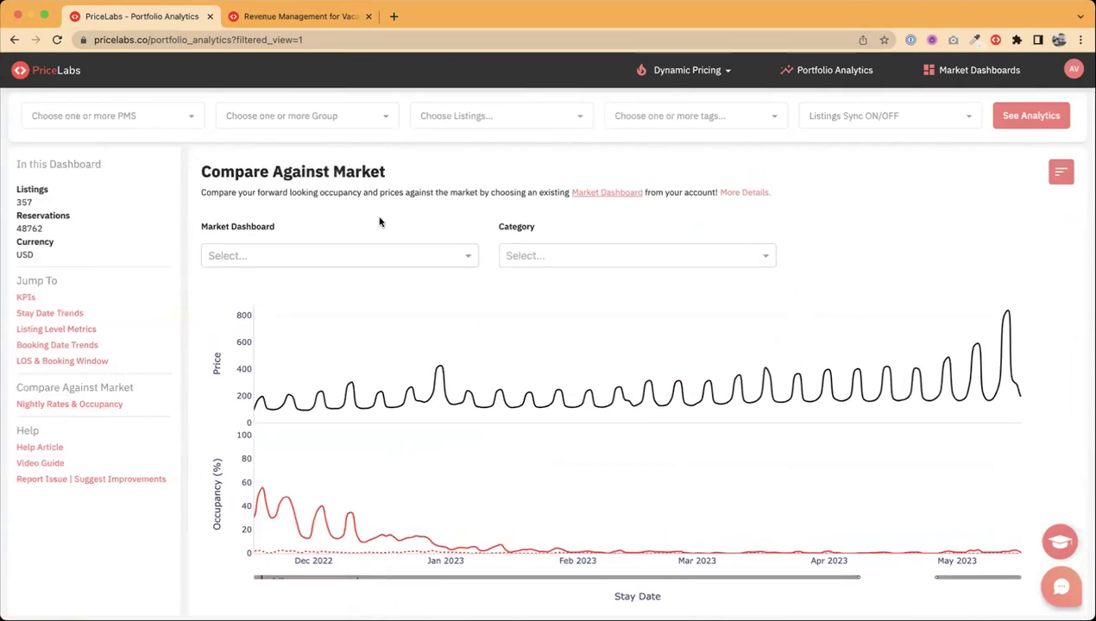
pyautogui.scroll(-1, 293, 440)
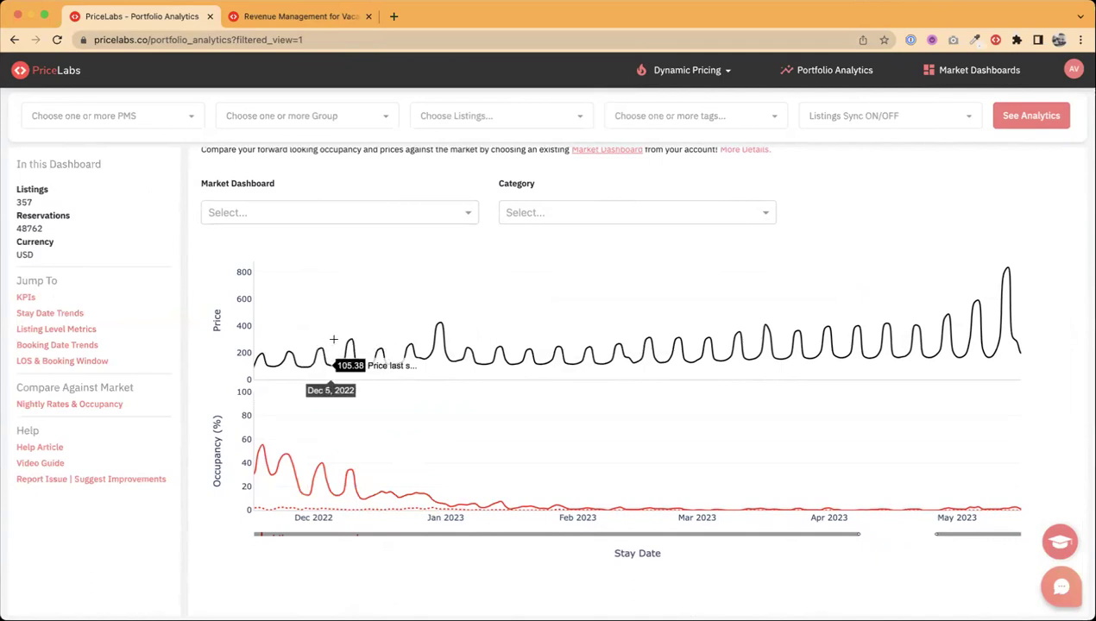
# Choose LAX - Vail - Piano as the market dashboard to compare the portfolio against
pyautogui.click(325, 212)
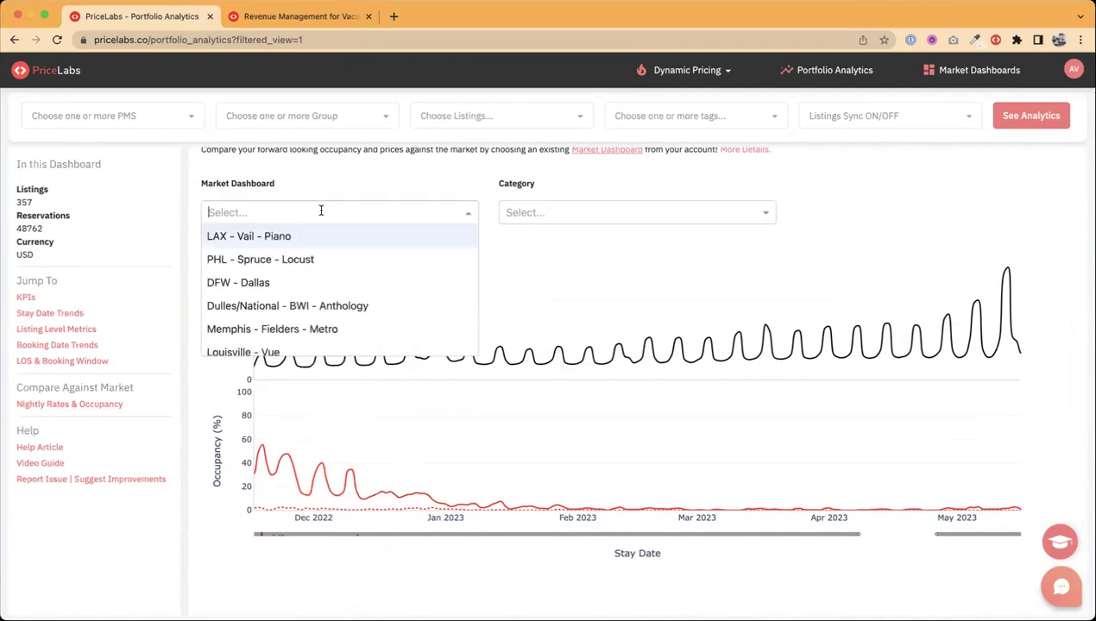
pyautogui.scroll(-1, 264, 320)
pyautogui.scroll(-2, 263, 322)
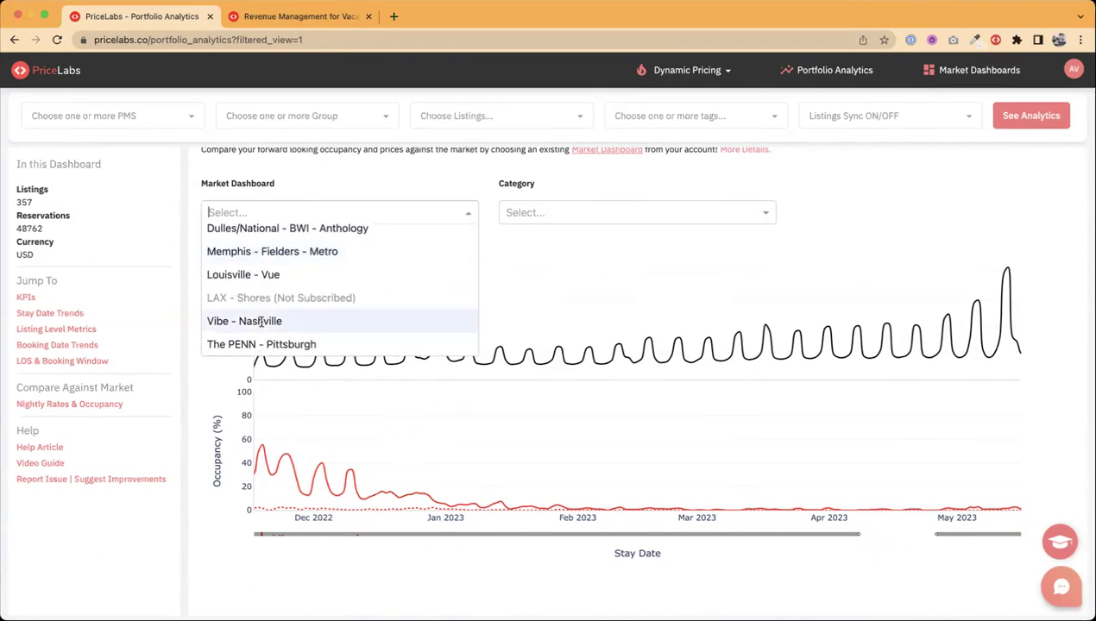
pyautogui.scroll(-3, 264, 322)
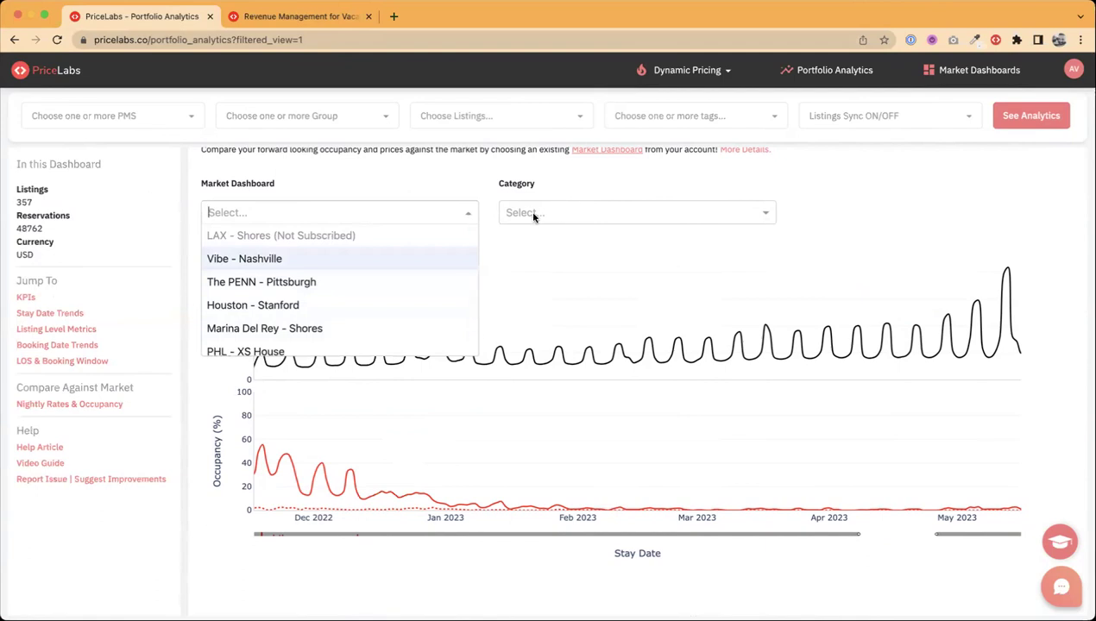
pyautogui.scroll(-5, 332, 280)
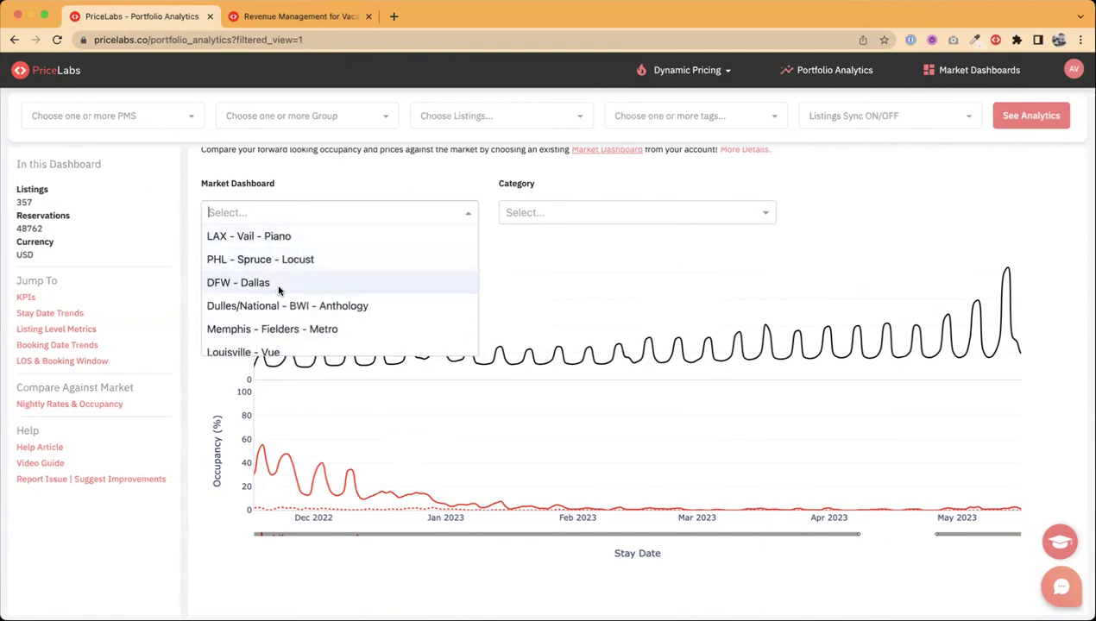
pyautogui.scroll(-4, 282, 288)
pyautogui.scroll(-2, 274, 287)
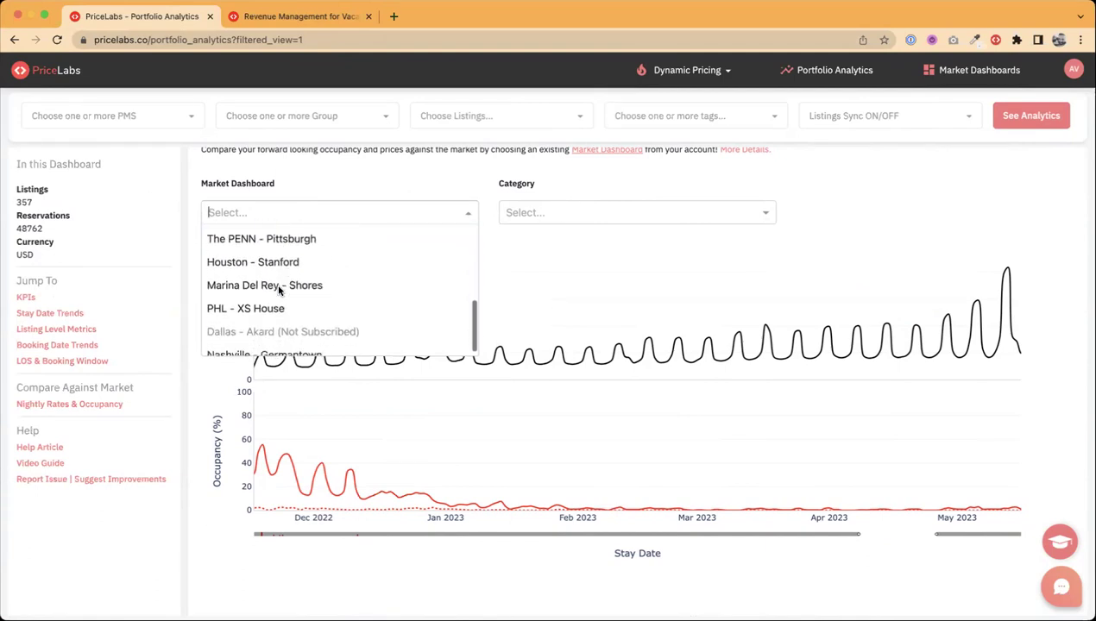
pyautogui.scroll(5, 277, 251)
pyautogui.scroll(2, 276, 244)
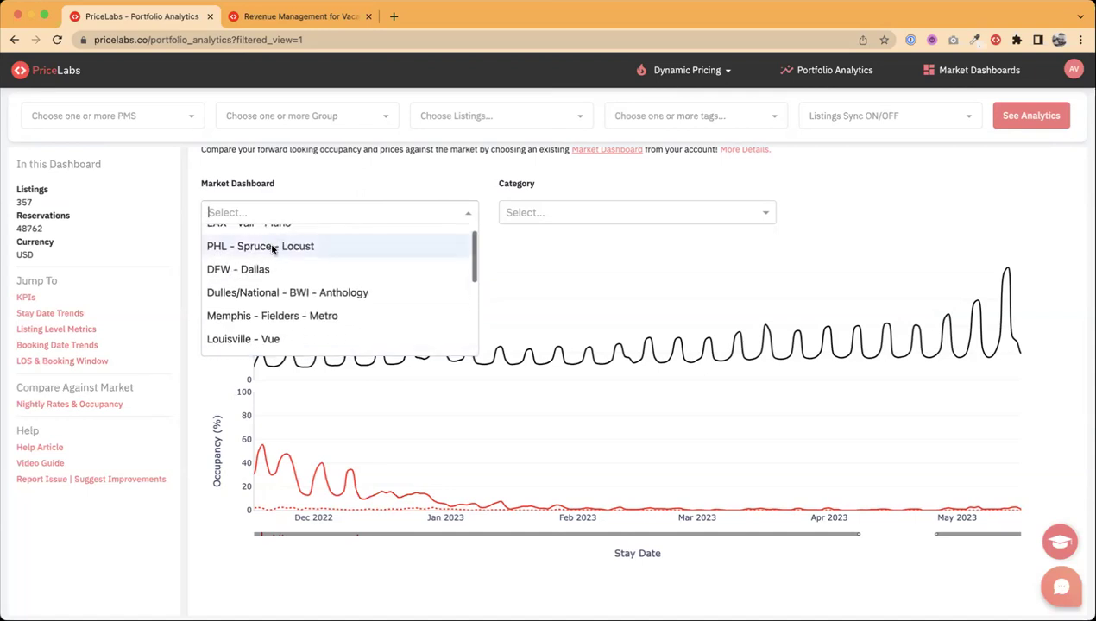
pyautogui.click(274, 234)
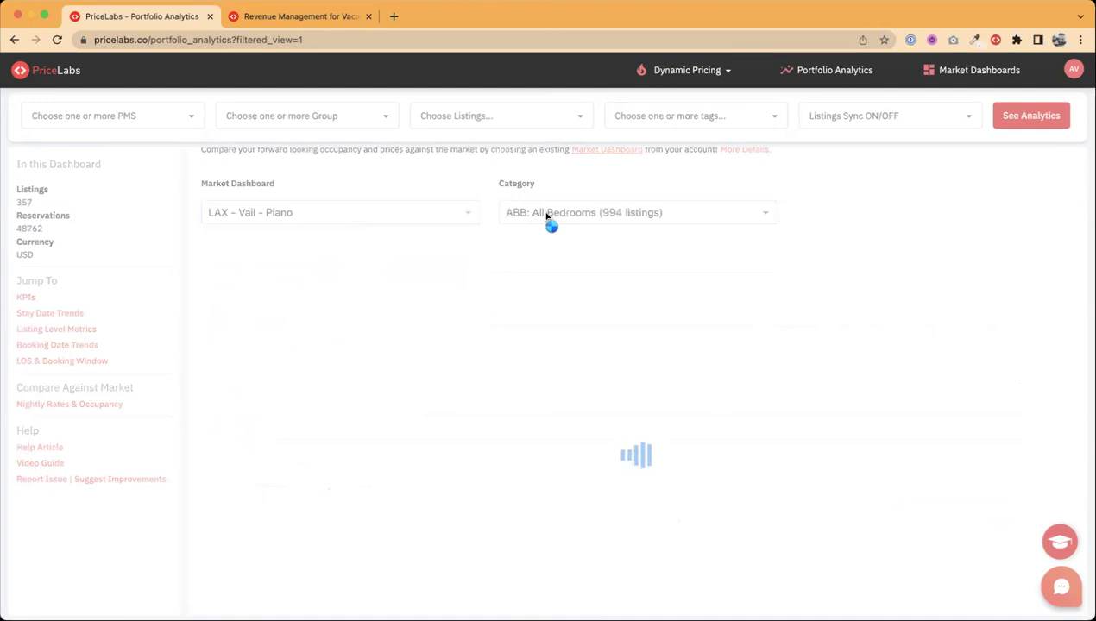
# Compare the portfolio against the ABB: Studios category and inspect the daily market price percentiles on the chart
pyautogui.click(549, 217)
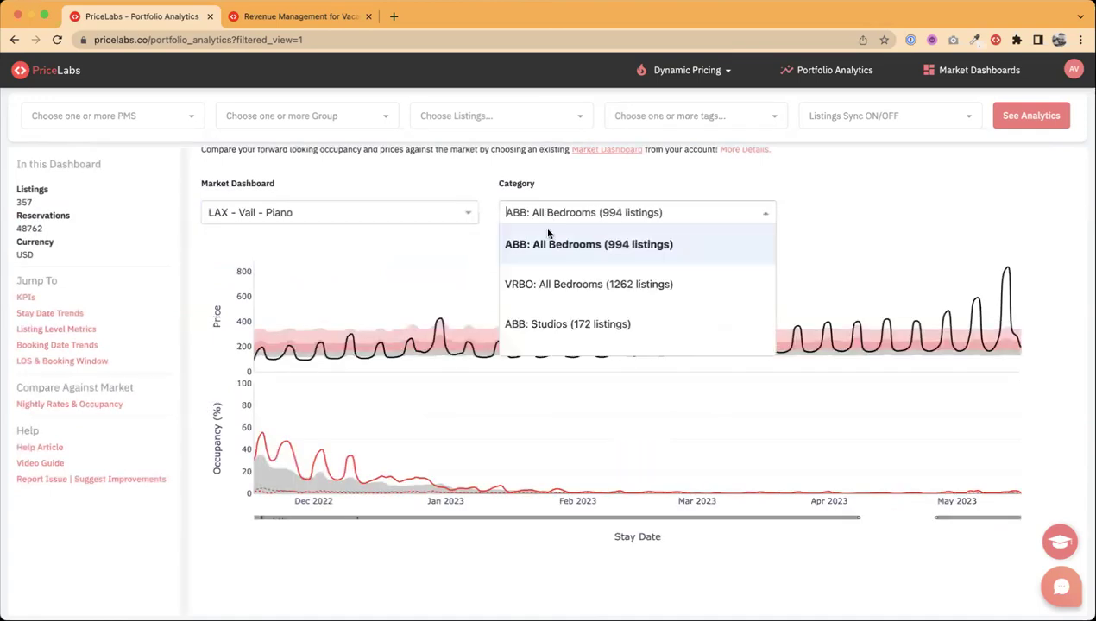
pyautogui.scroll(-1, 536, 319)
pyautogui.click(534, 296)
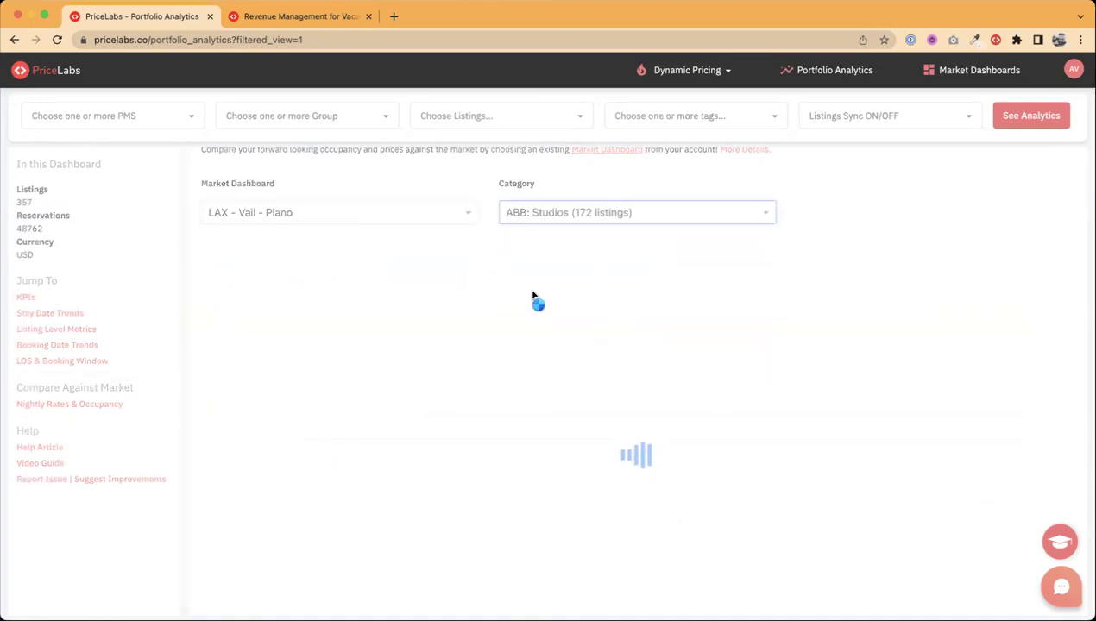
pyautogui.moveTo(300, 354)
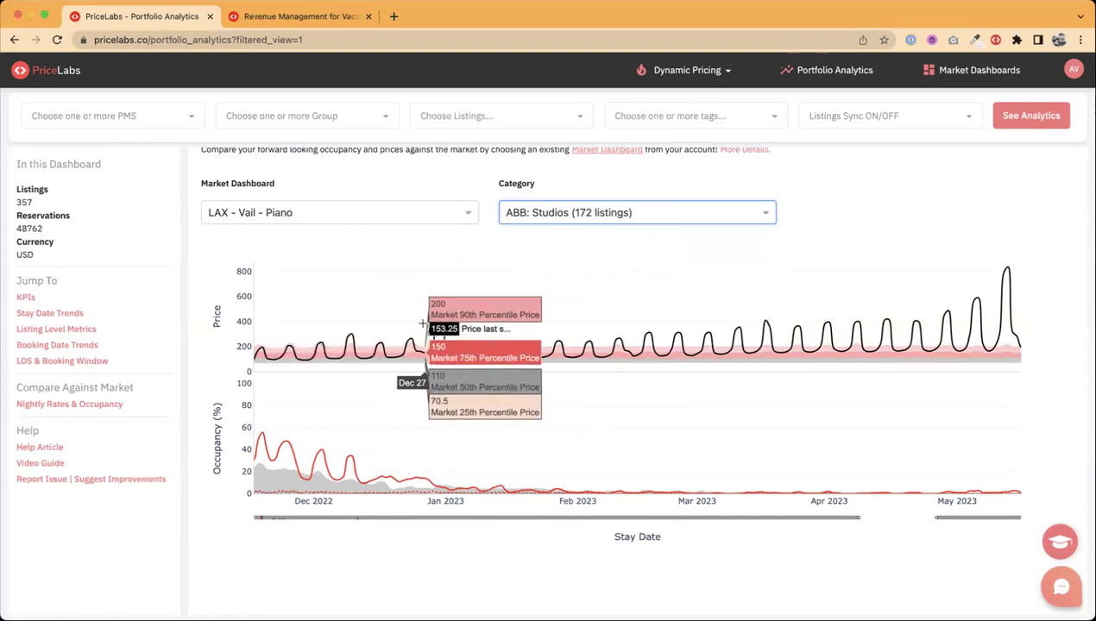
# Change the market comparison category to ABB: 1 Bedrooms
pyautogui.click(529, 211)
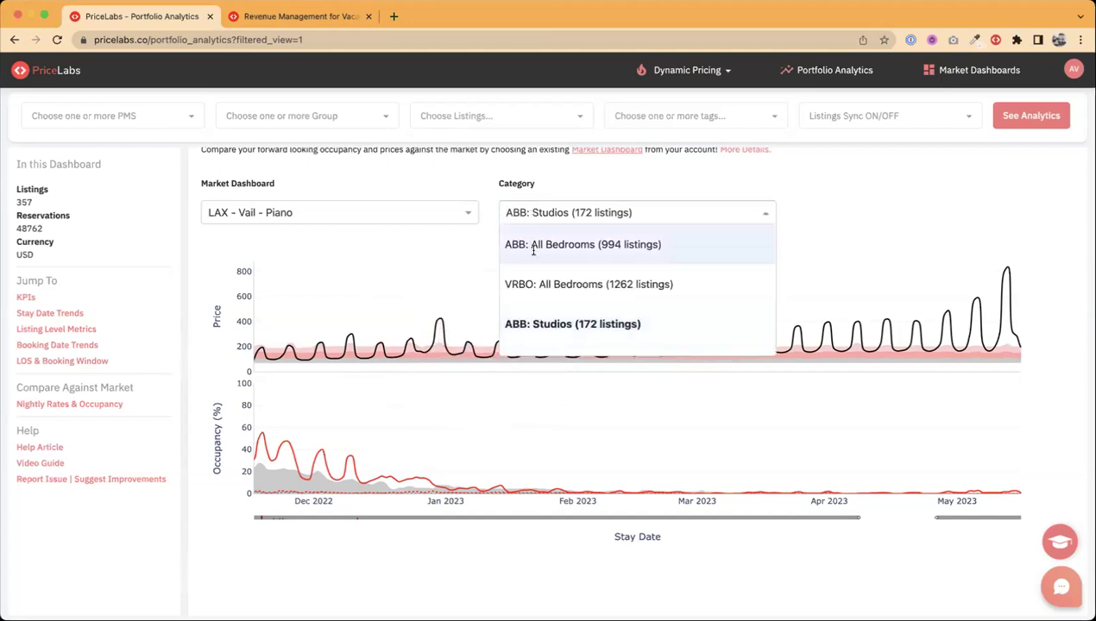
pyautogui.scroll(-3, 544, 303)
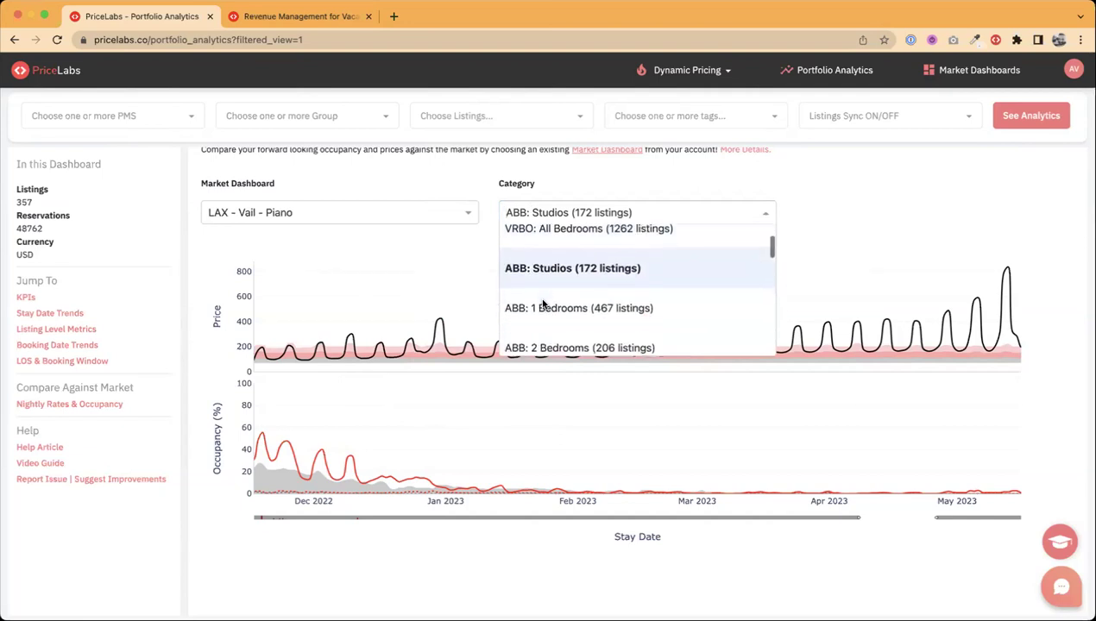
pyautogui.click(550, 305)
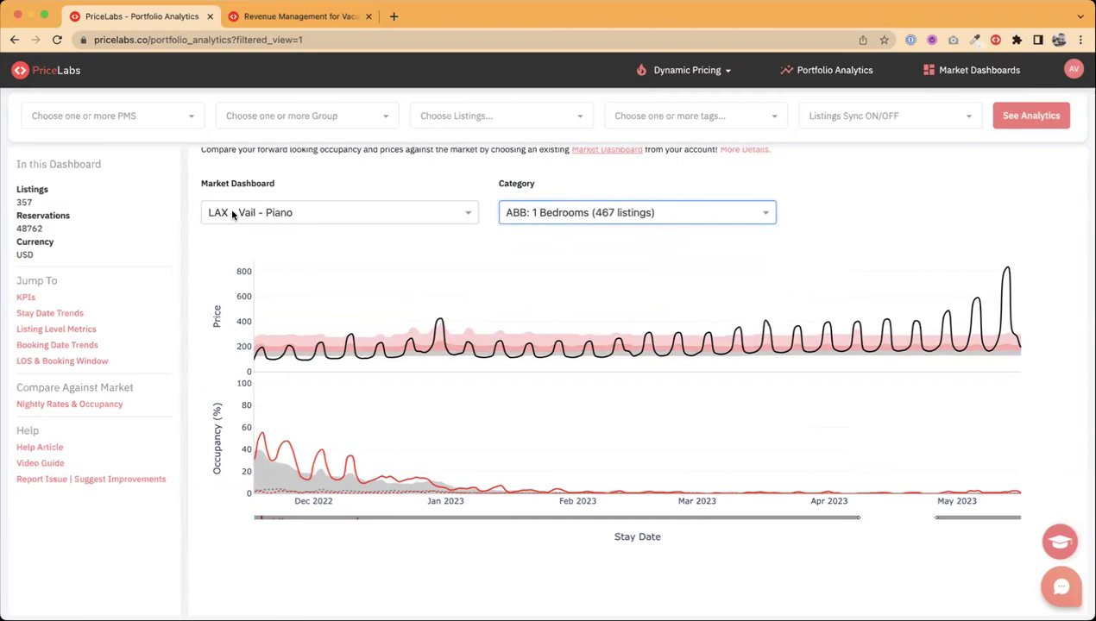
pyautogui.click(301, 245)
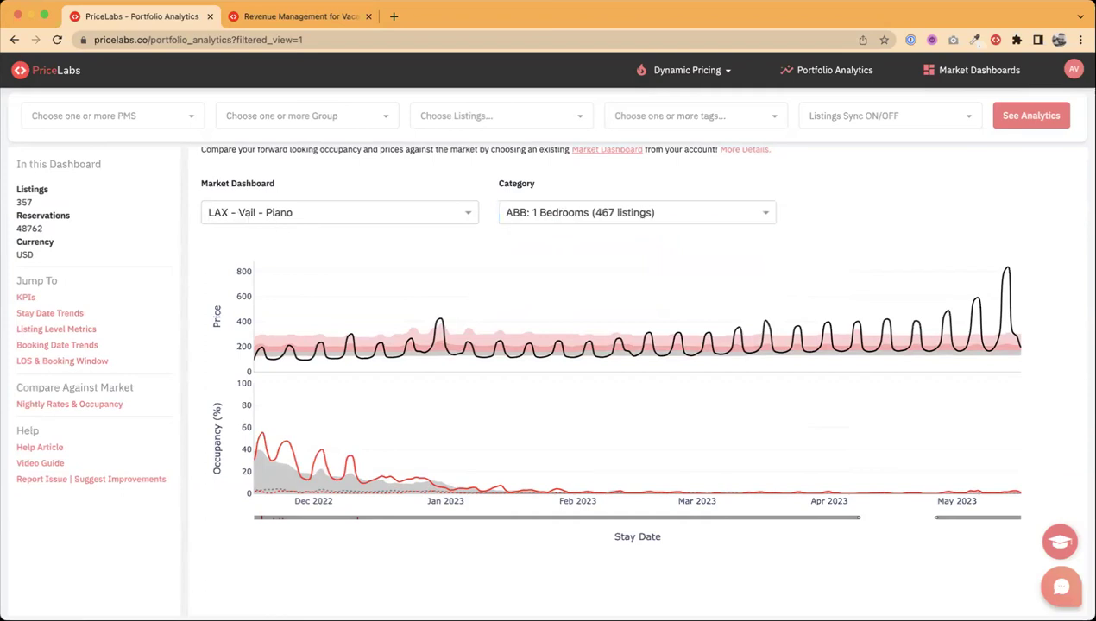
# Return to the Qatar market dashboard and view its available listings and the comp set creation table
pyautogui.click(276, 17)
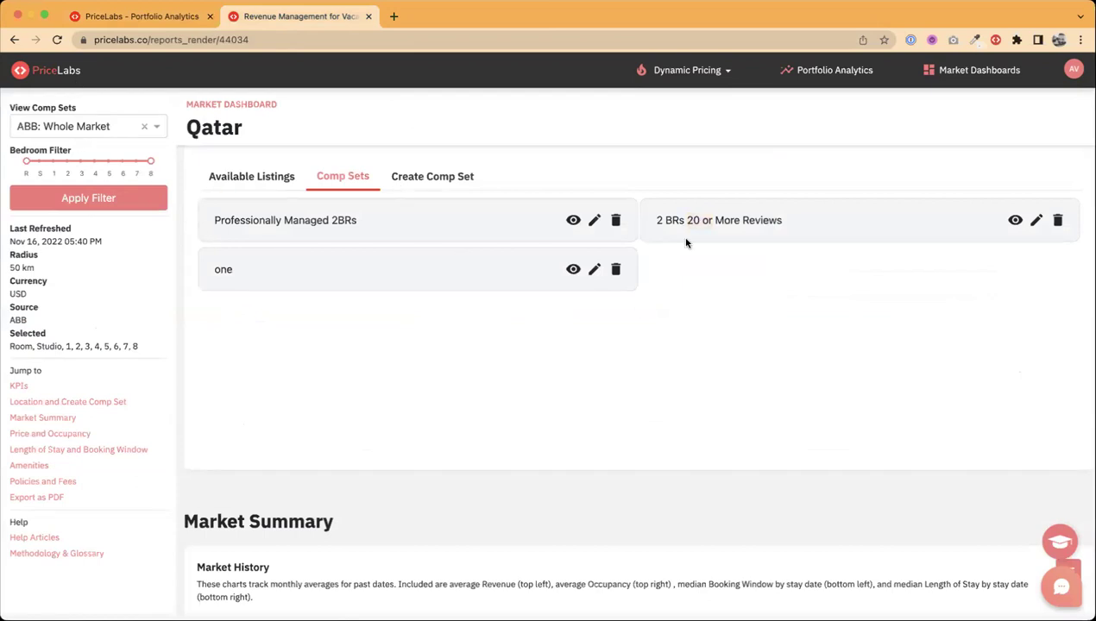
pyautogui.click(268, 178)
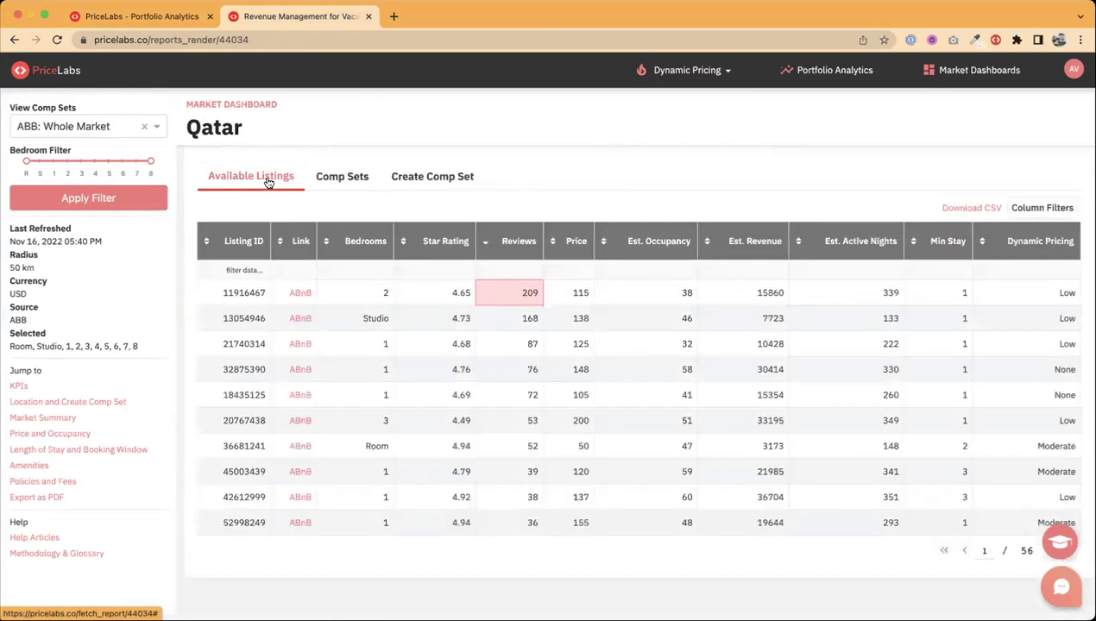
pyautogui.click(450, 181)
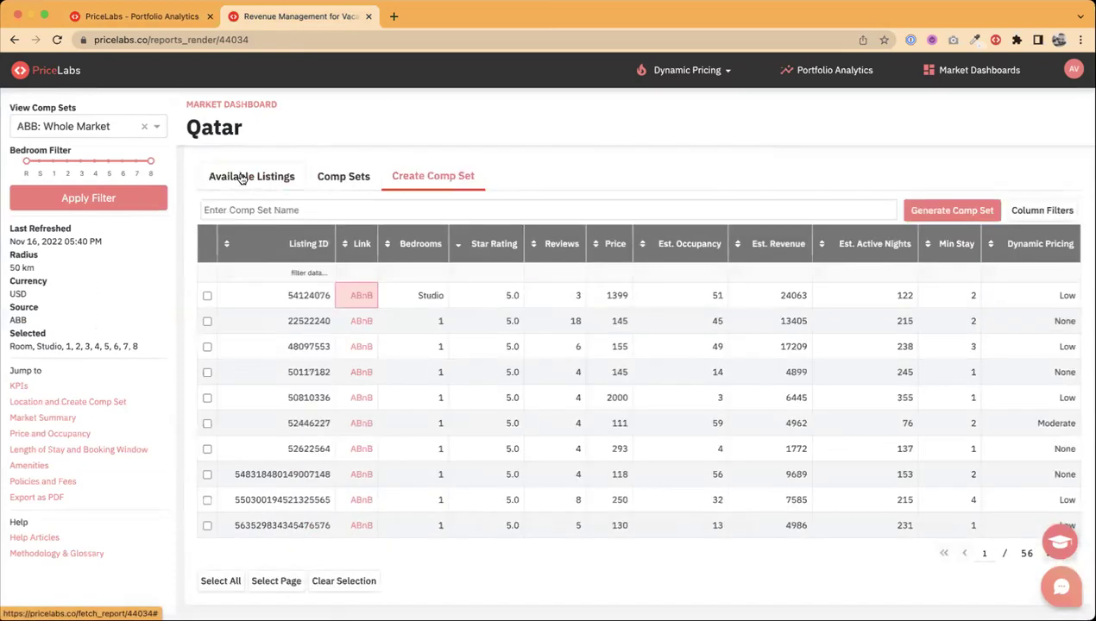
pyautogui.click(243, 178)
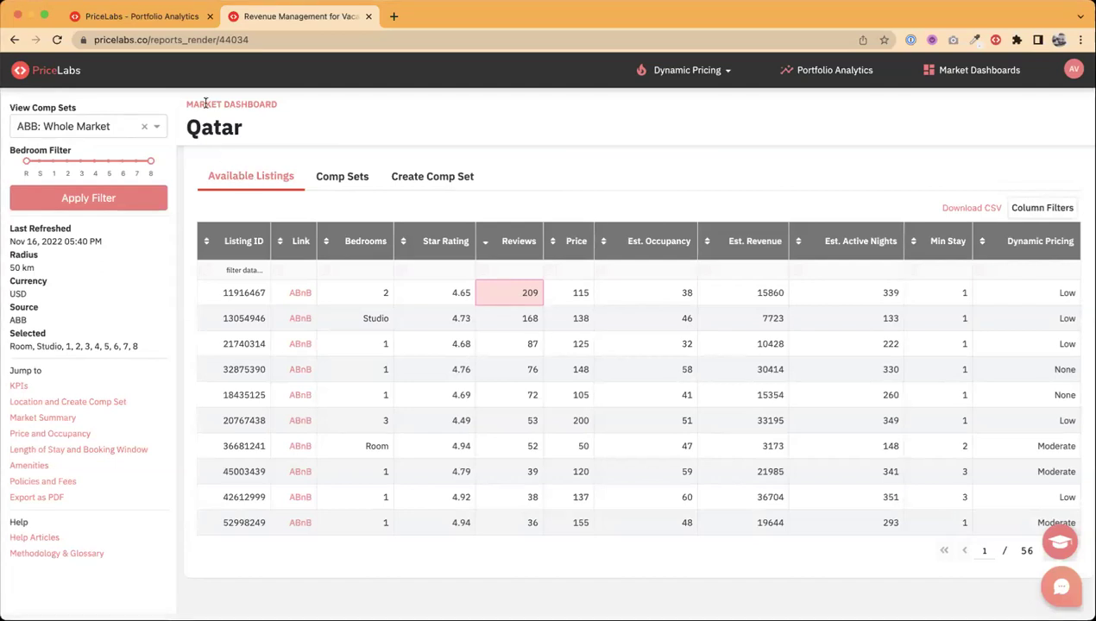
# Go back to Portfolio Analytics and examine the Listing Level Metrics chart of listing occupancy against market occupancy for Nov 2022
pyautogui.click(136, 15)
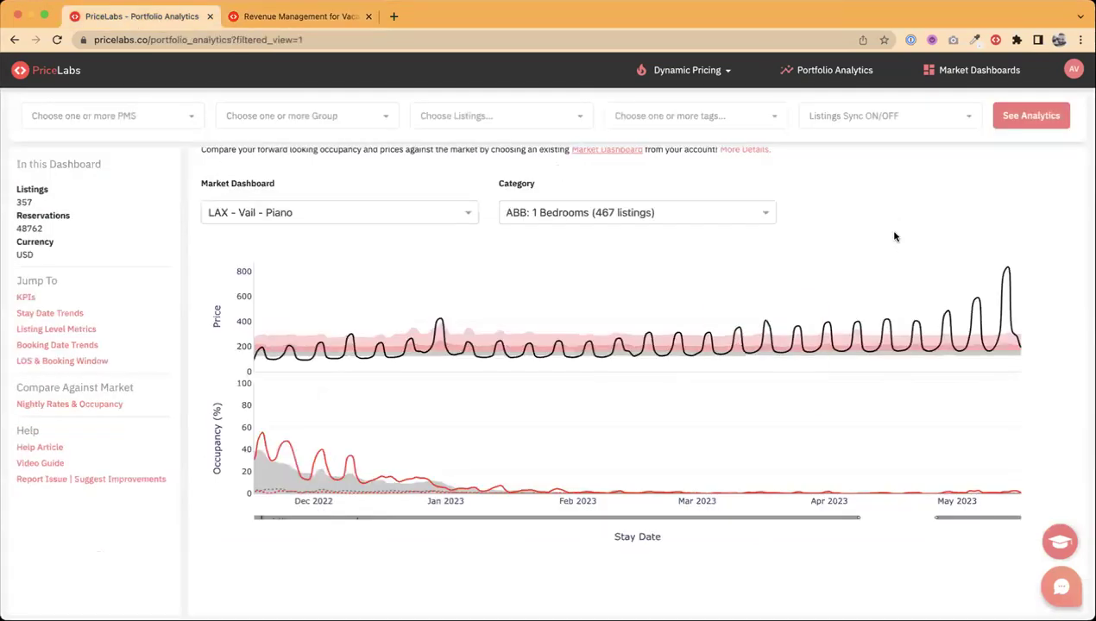
pyautogui.scroll(15, 894, 237)
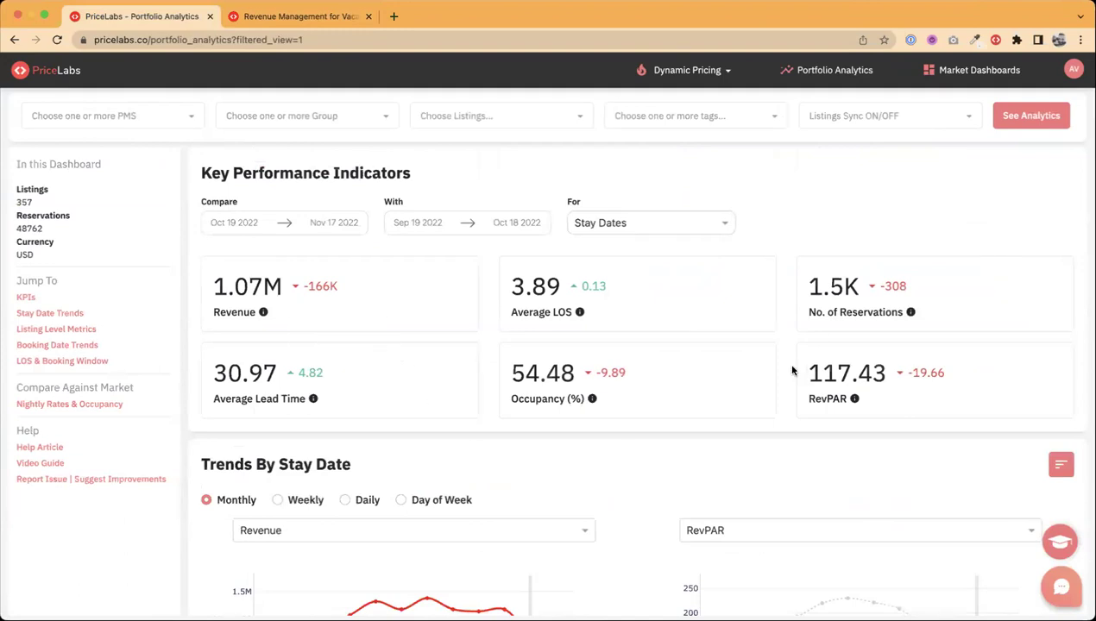
pyautogui.scroll(-5, 484, 306)
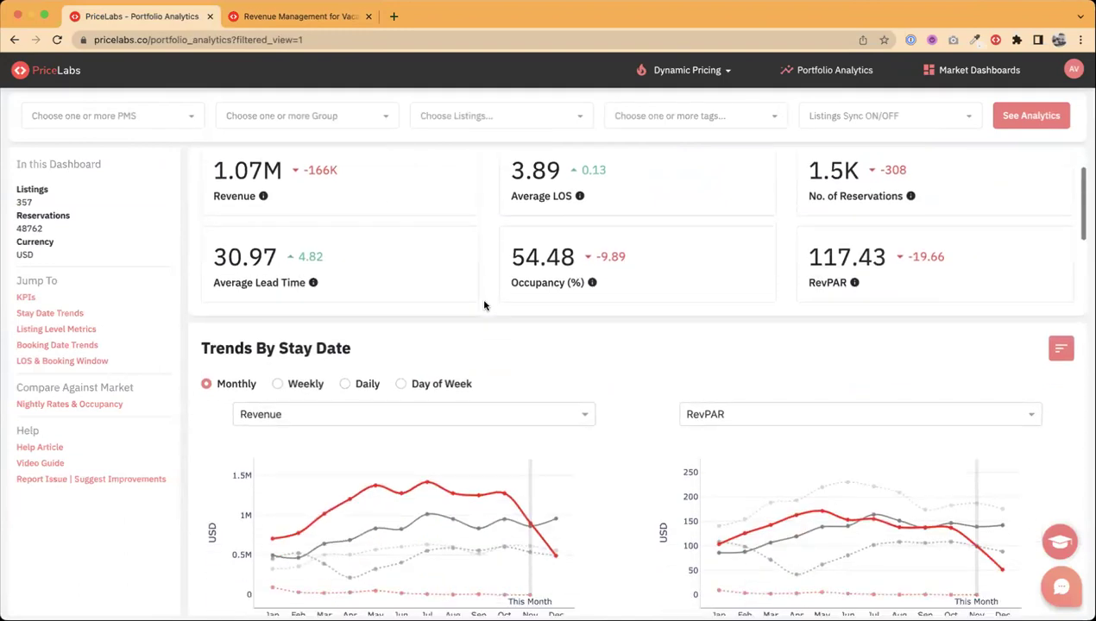
pyautogui.scroll(-10, 484, 305)
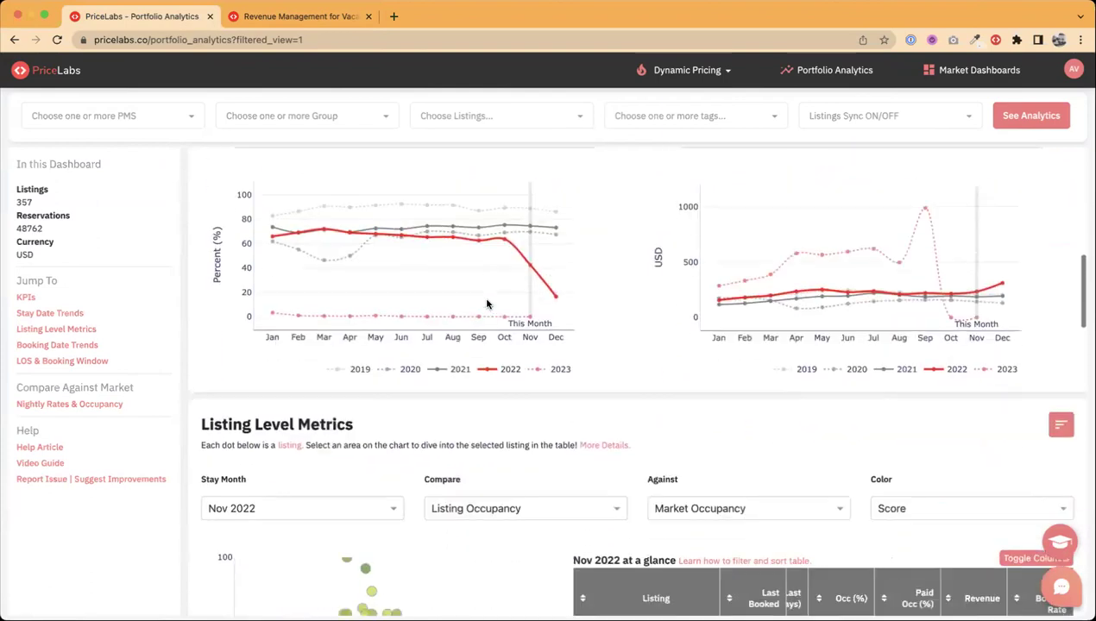
pyautogui.scroll(-4, 442, 347)
pyautogui.moveTo(341, 448)
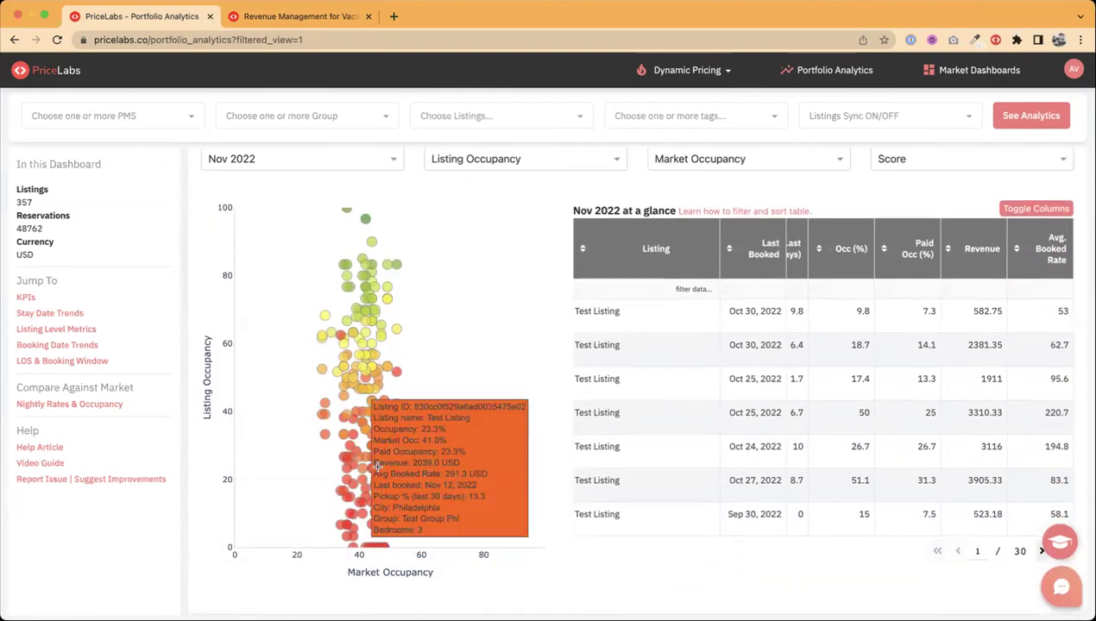
pyautogui.moveTo(384, 451)
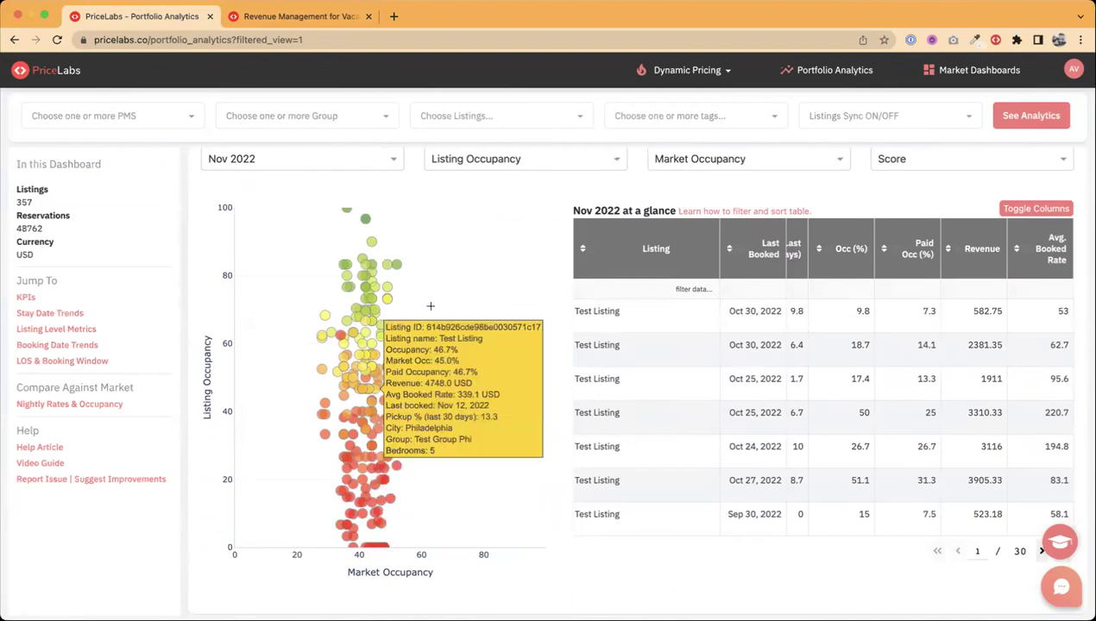
pyautogui.scroll(1, 441, 299)
pyautogui.moveTo(364, 251)
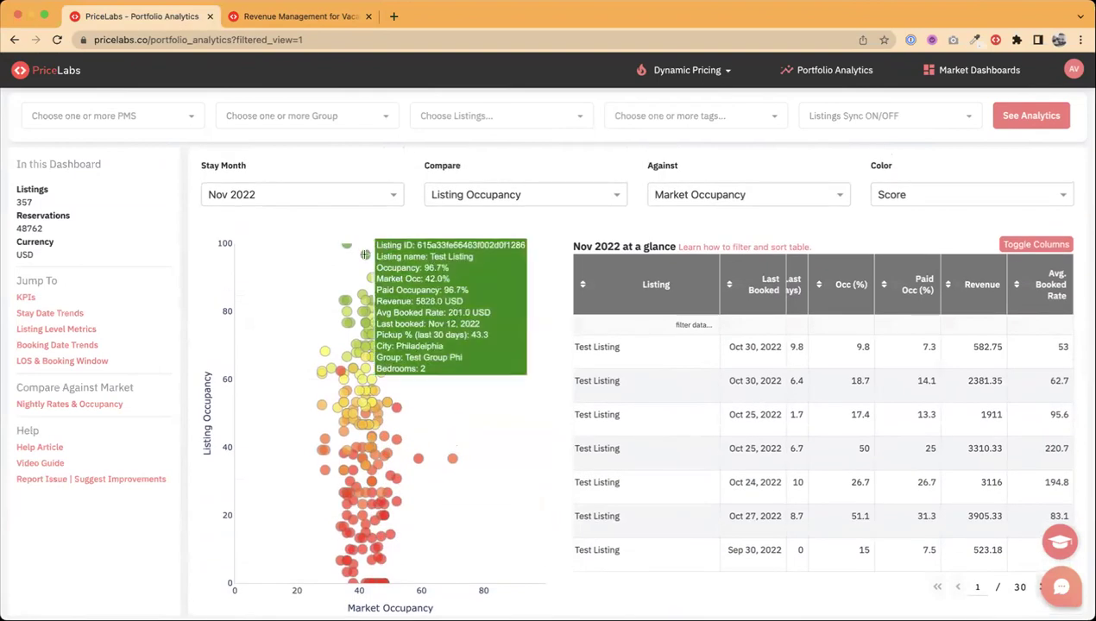
# Leave the Qatar dashboard for the Dynamic Pricing Review Prices page and show all listings
pyautogui.click(276, 19)
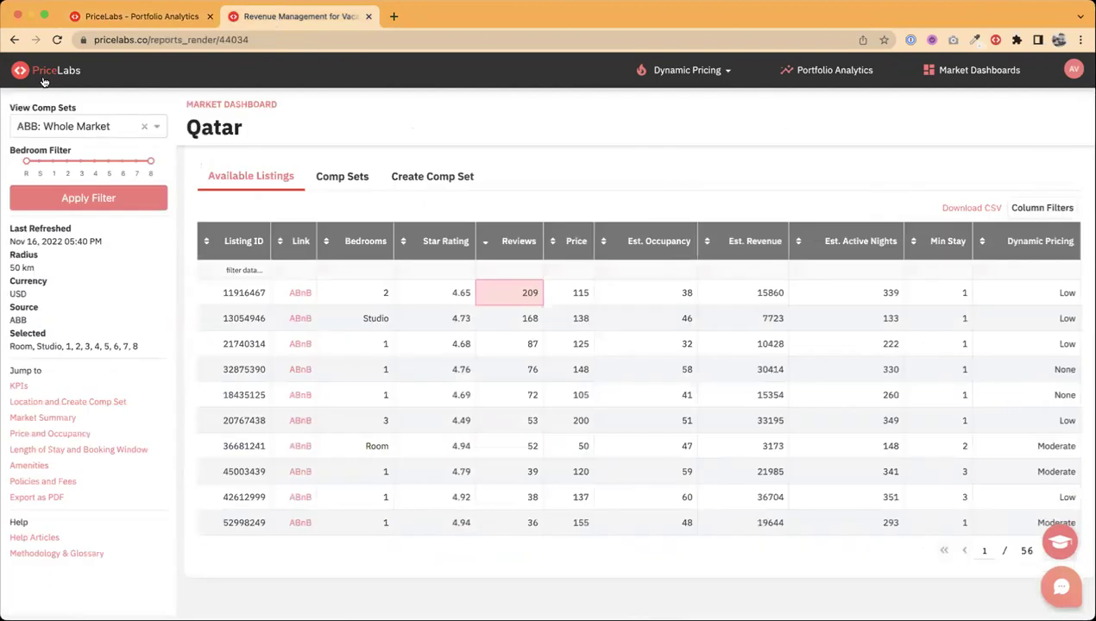
pyautogui.click(38, 78)
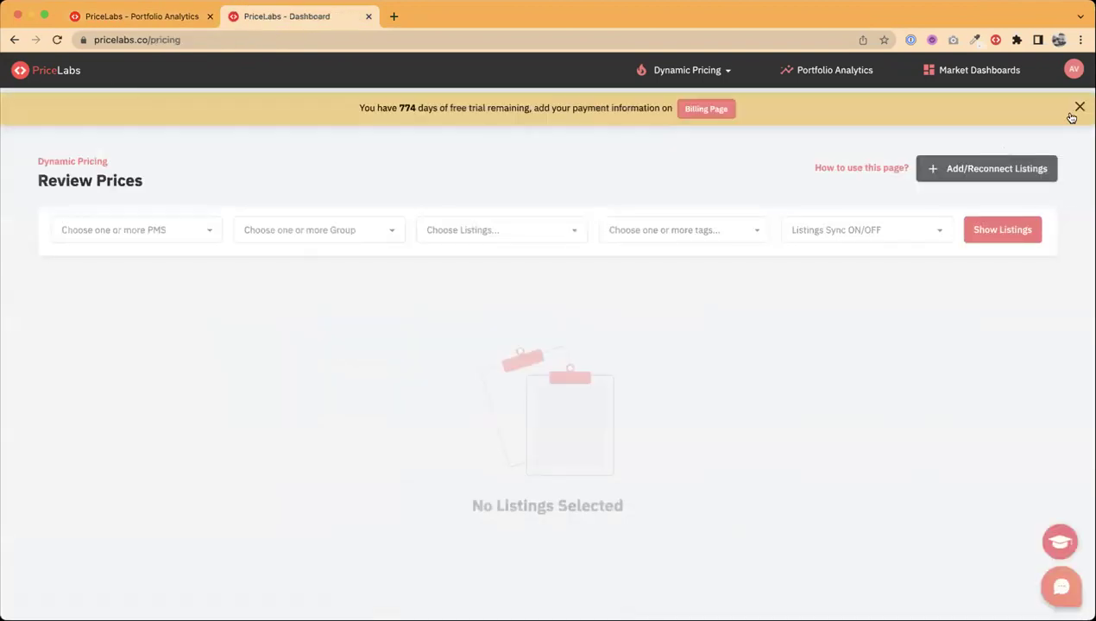
pyautogui.click(1080, 109)
pyautogui.click(1013, 191)
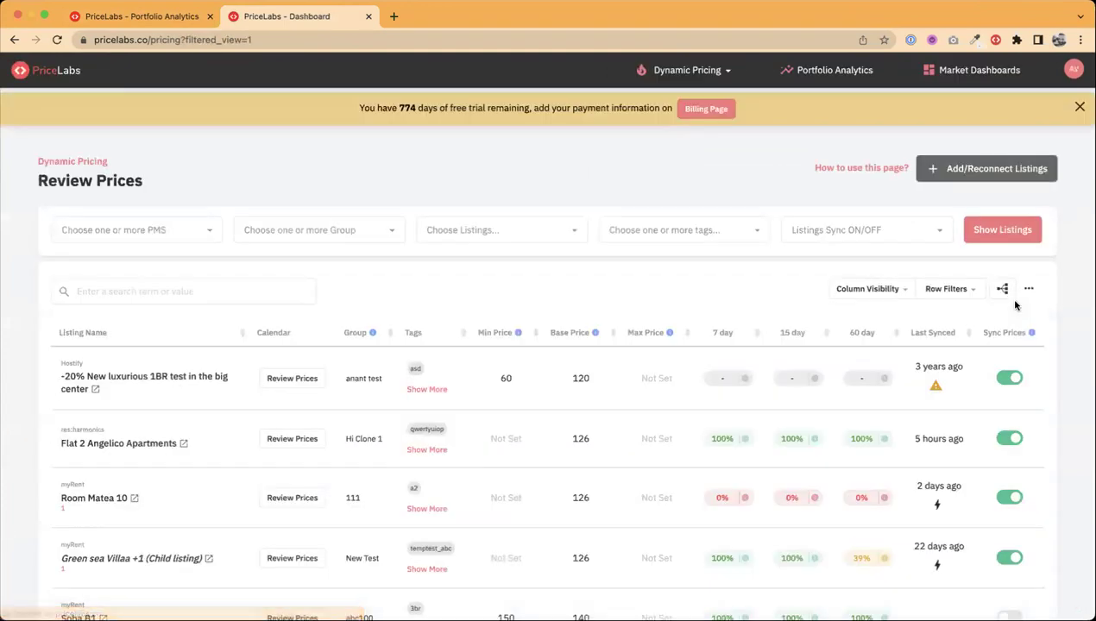
# Examine the 7, 15 and 60 day occupancy of listings such as Room Matea 10 and Soba B1 against the market
pyautogui.scroll(-1, 1012, 302)
pyautogui.scroll(-5, 748, 340)
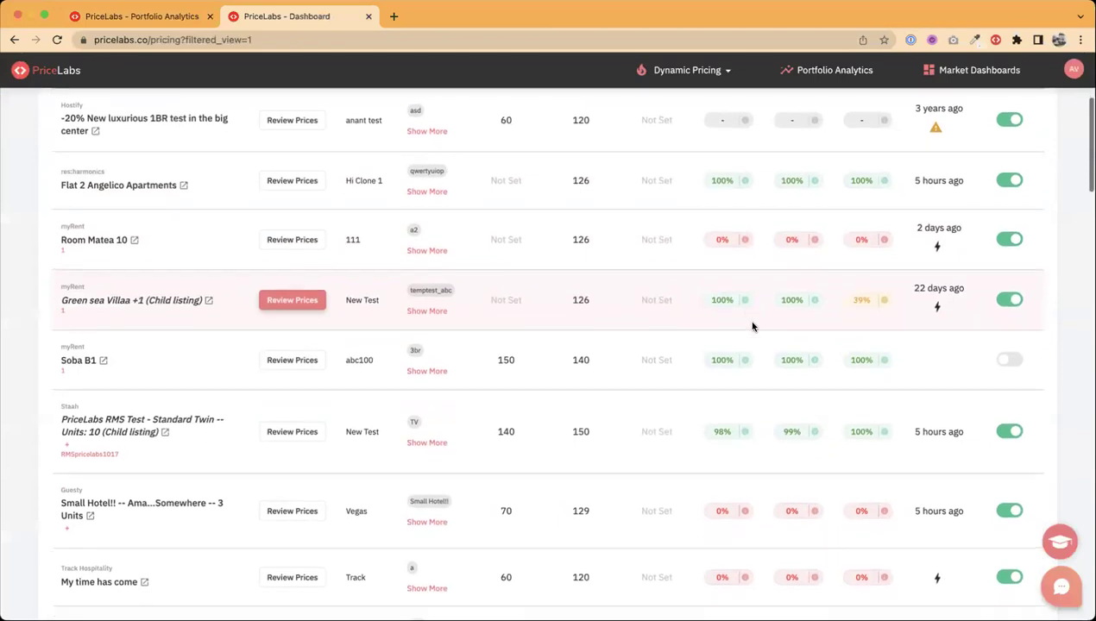
pyautogui.moveTo(800, 246)
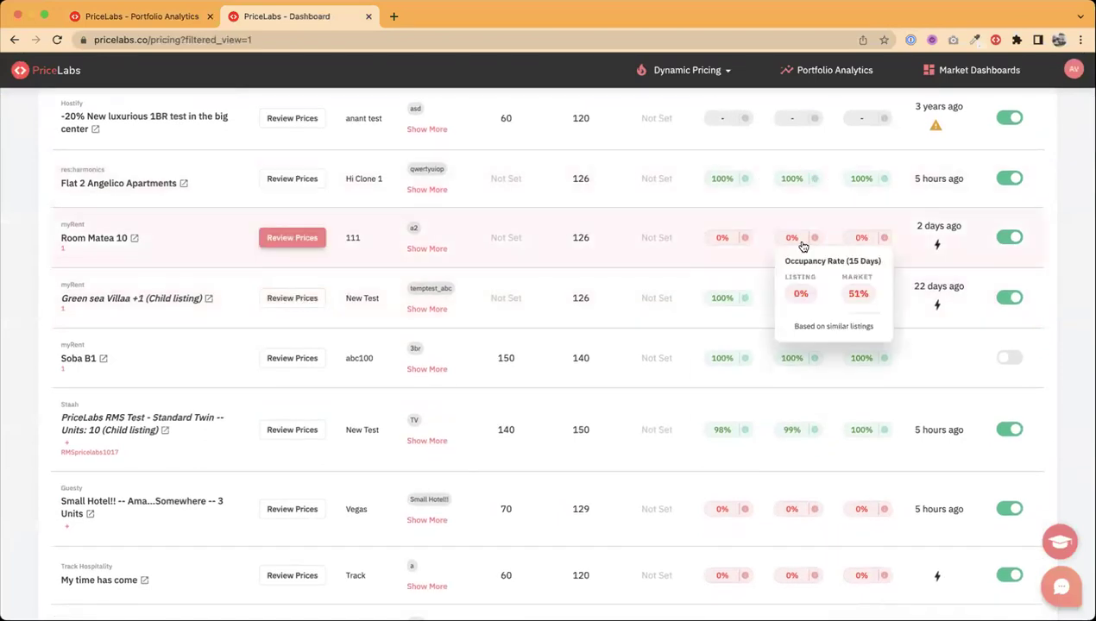
pyautogui.moveTo(865, 357)
pyautogui.moveTo(794, 360)
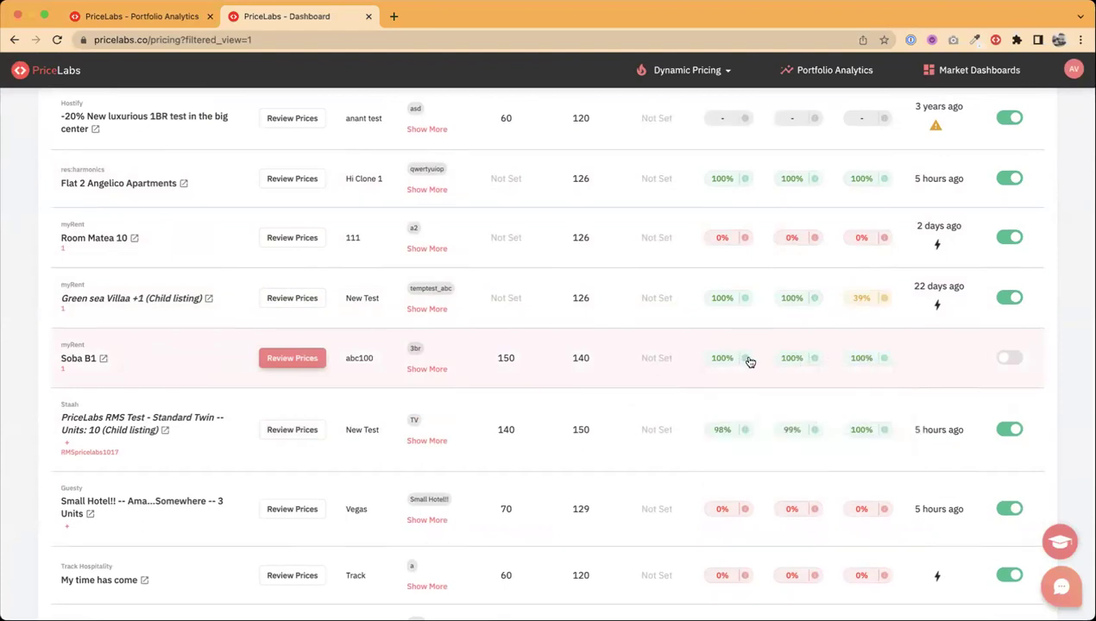
pyautogui.moveTo(731, 360)
pyautogui.moveTo(844, 301)
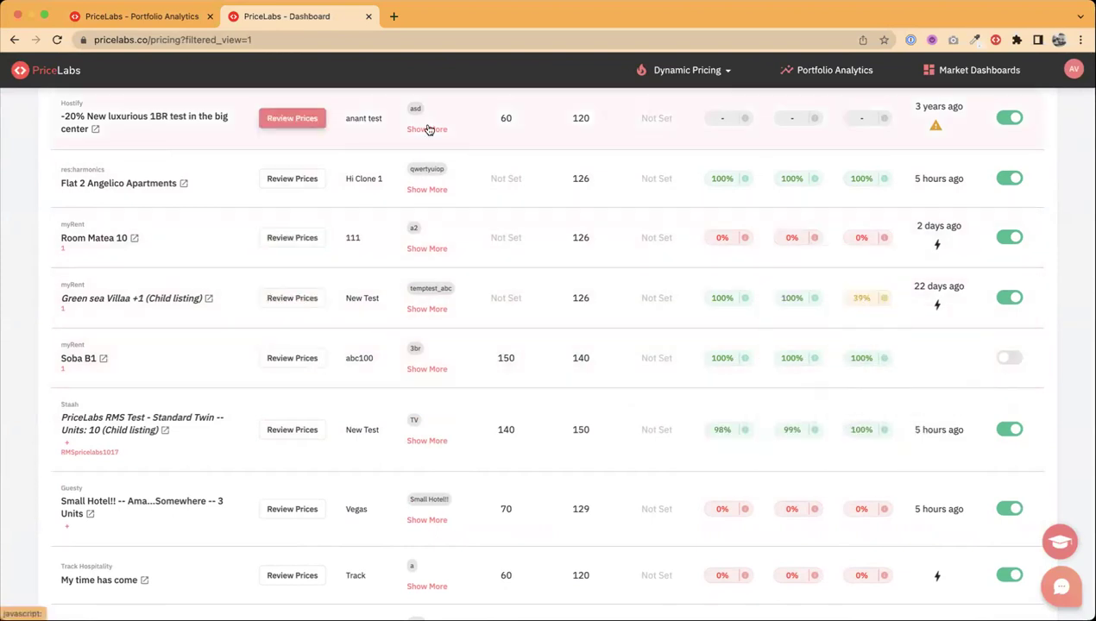
# Switch back to Portfolio Analytics and inspect individual high and low occupancy listings on the Nov 2022 scatter chart
pyautogui.hotkey('ctrl', 'shift', 'Tab')
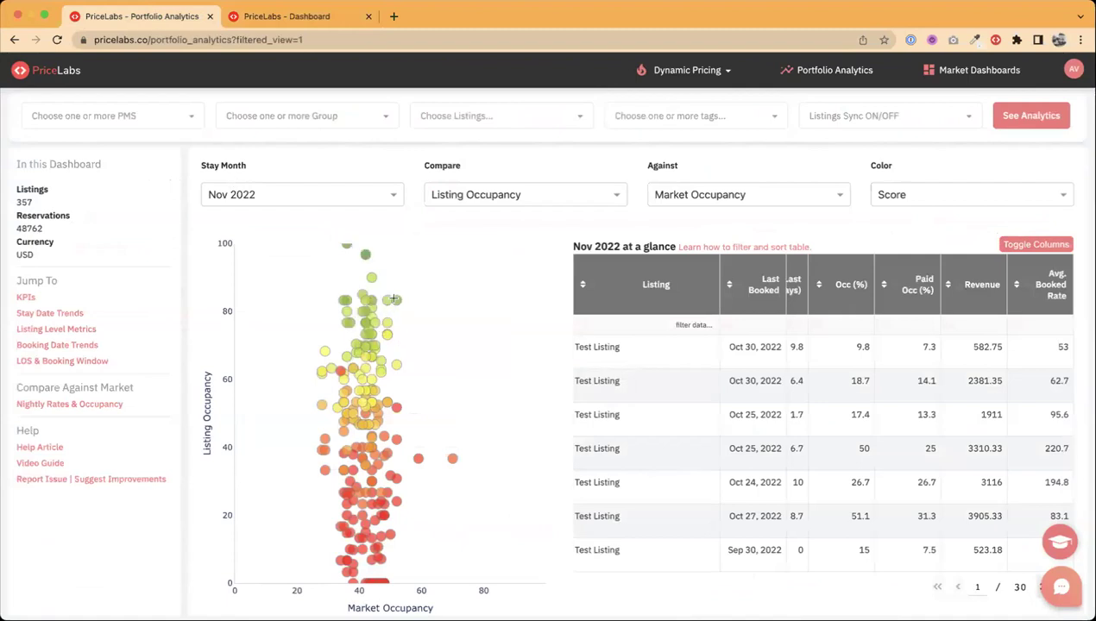
pyautogui.moveTo(333, 252)
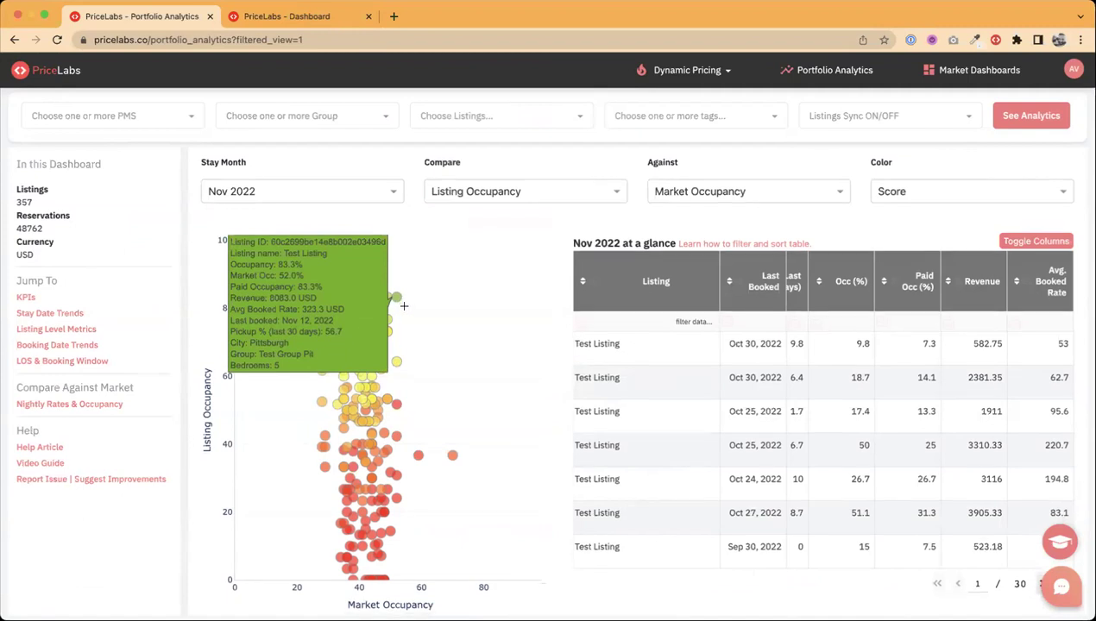
pyautogui.scroll(-3, 345, 398)
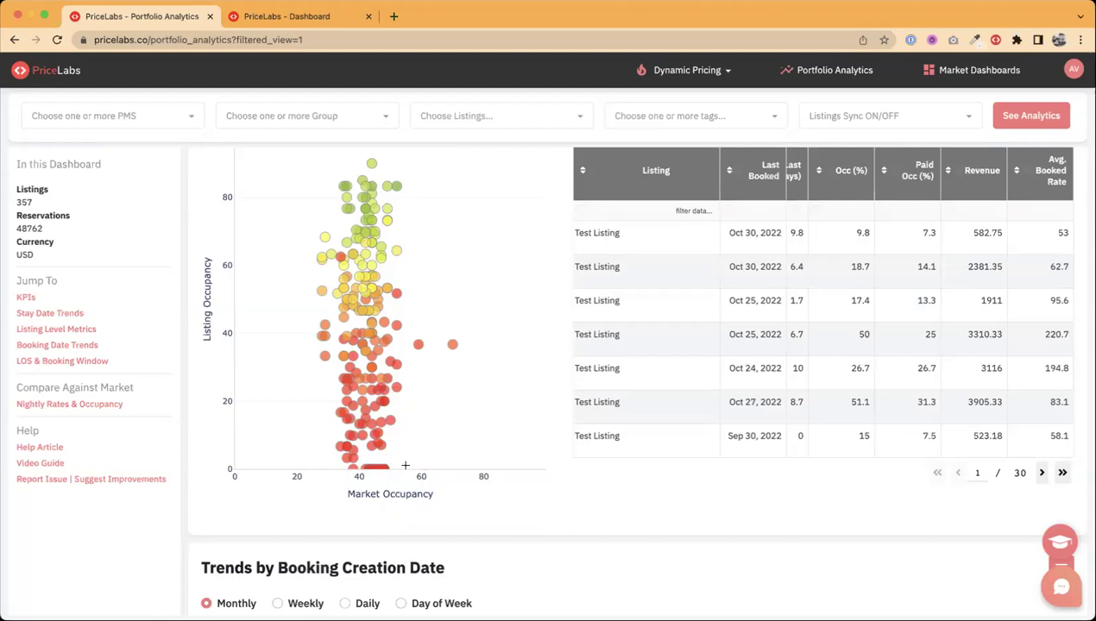
pyautogui.moveTo(460, 345)
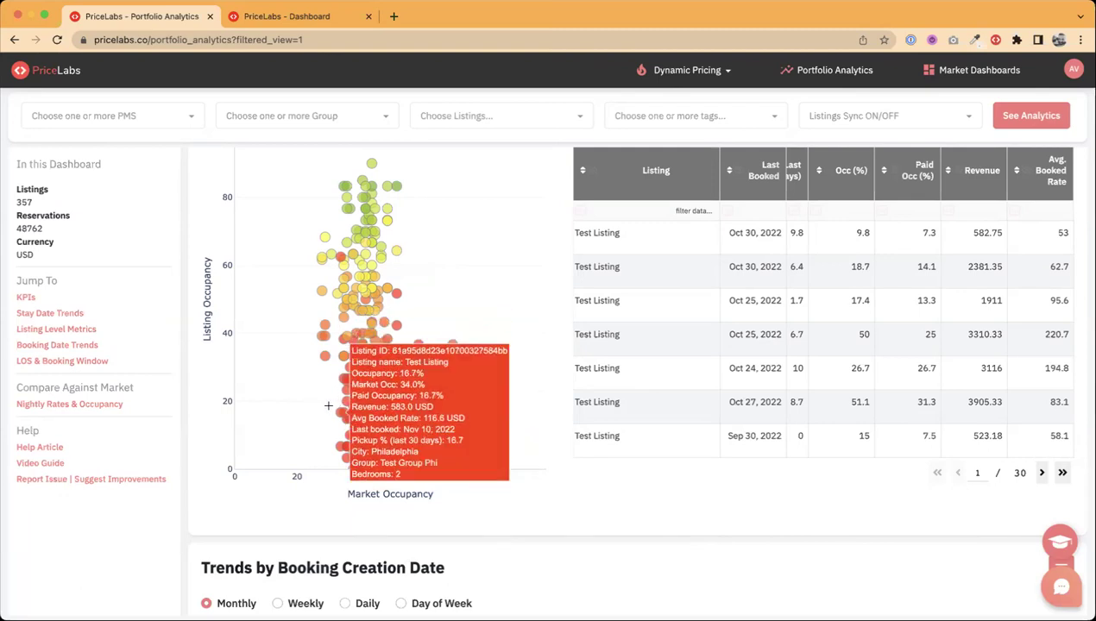
# Filter the listing table by chart area, viewing listing occupancy bands below about 19%, below about 8%, and about 52 to 76%
pyautogui.moveTo(329, 404); pyautogui.dragTo(394, 470)
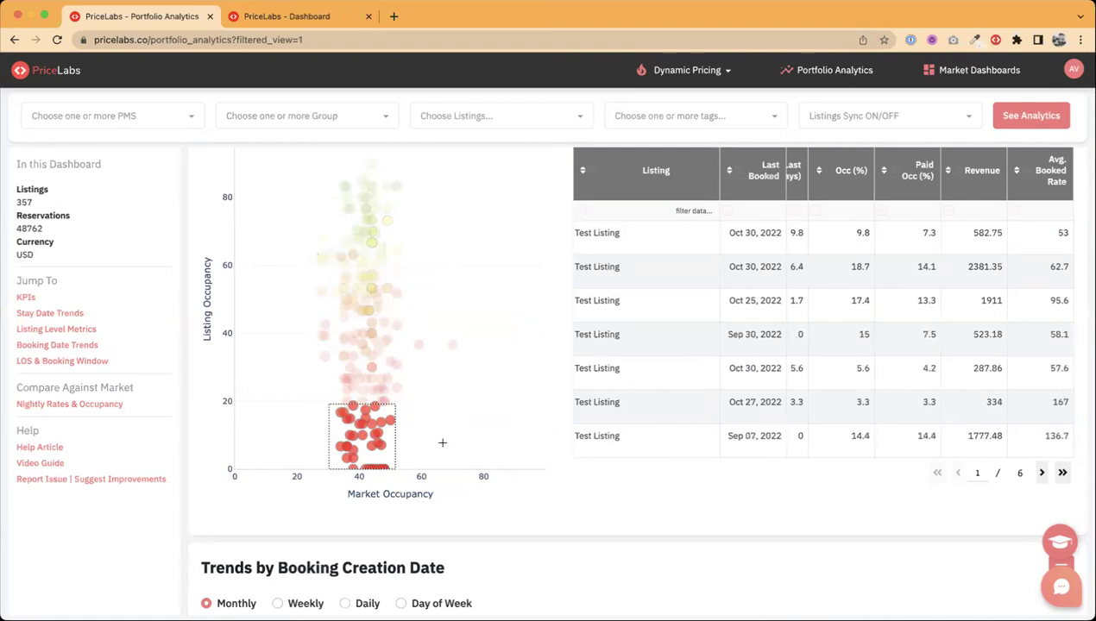
pyautogui.moveTo(299, 443); pyautogui.dragTo(392, 471)
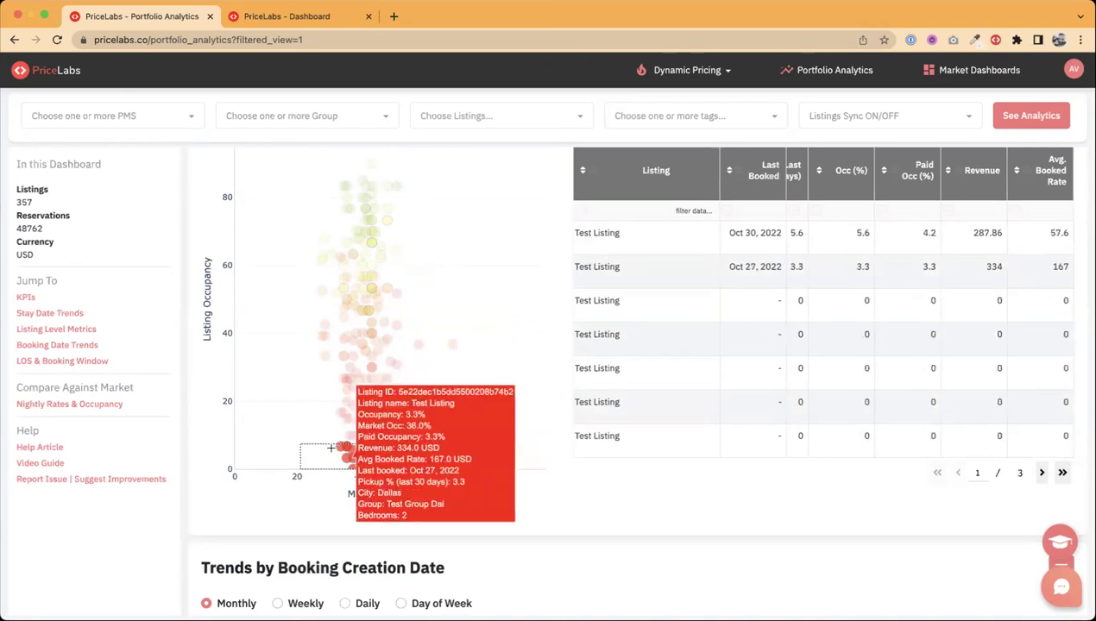
pyautogui.moveTo(350, 449)
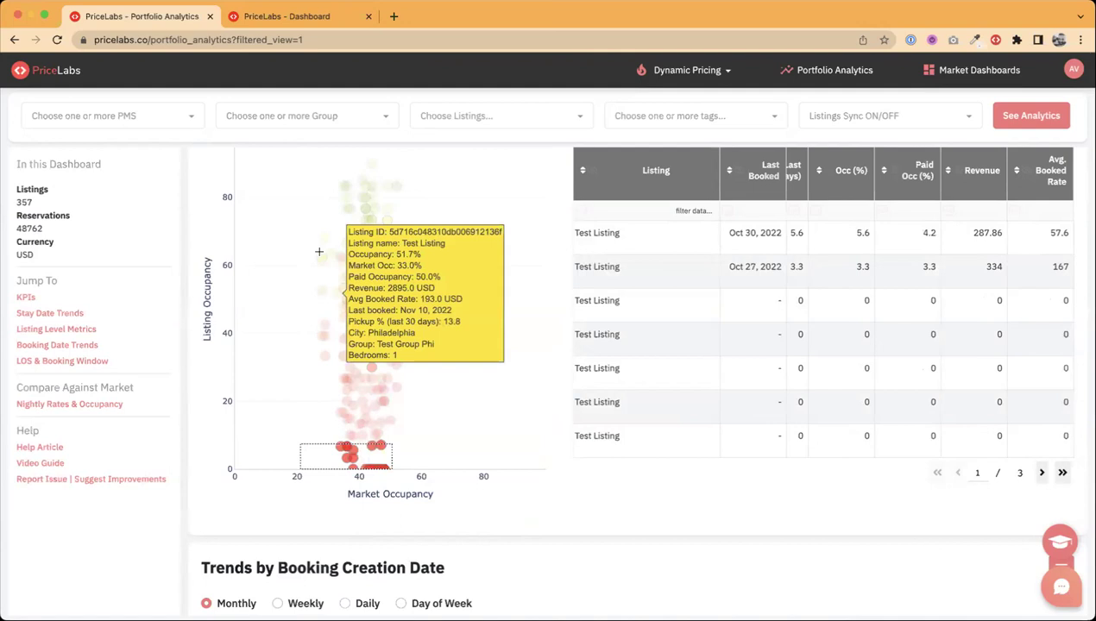
pyautogui.moveTo(314, 211); pyautogui.dragTo(433, 291)
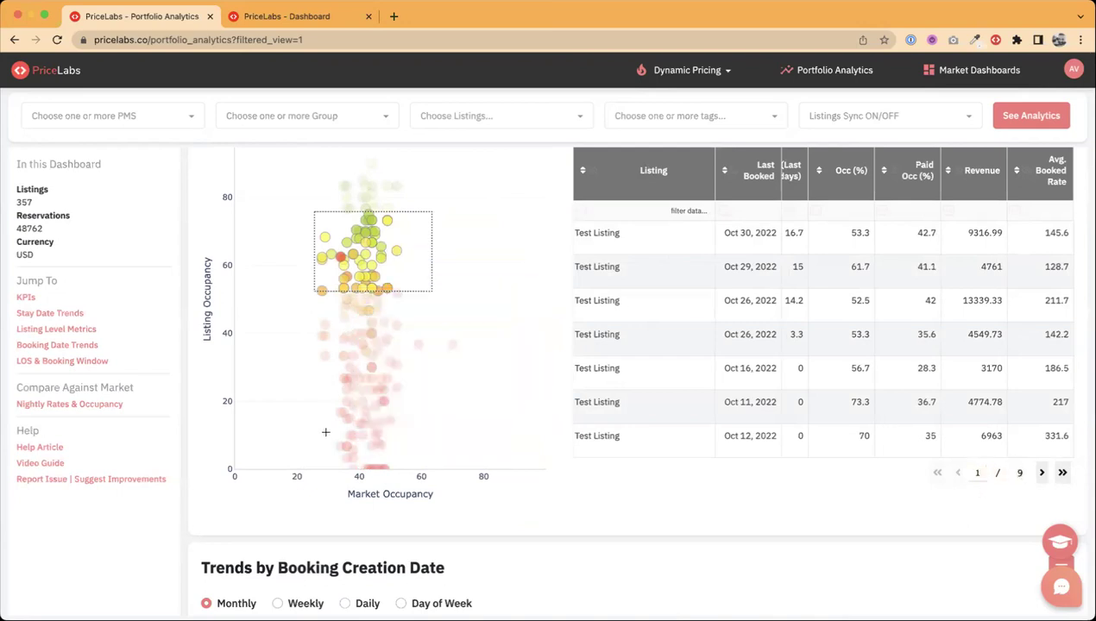
# Select the chart area with listing occupancy below about 4% and highlight the second listing in the table
pyautogui.moveTo(358, 460)
pyautogui.moveTo(341, 455); pyautogui.dragTo(394, 469)
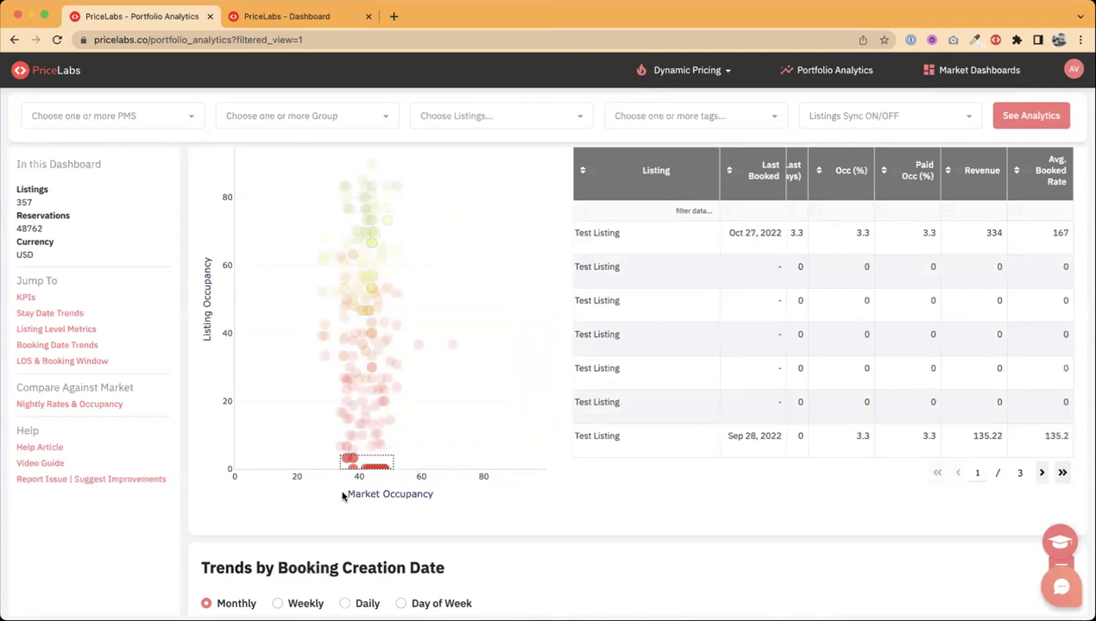
pyautogui.moveTo(371, 462)
pyautogui.click(639, 272)
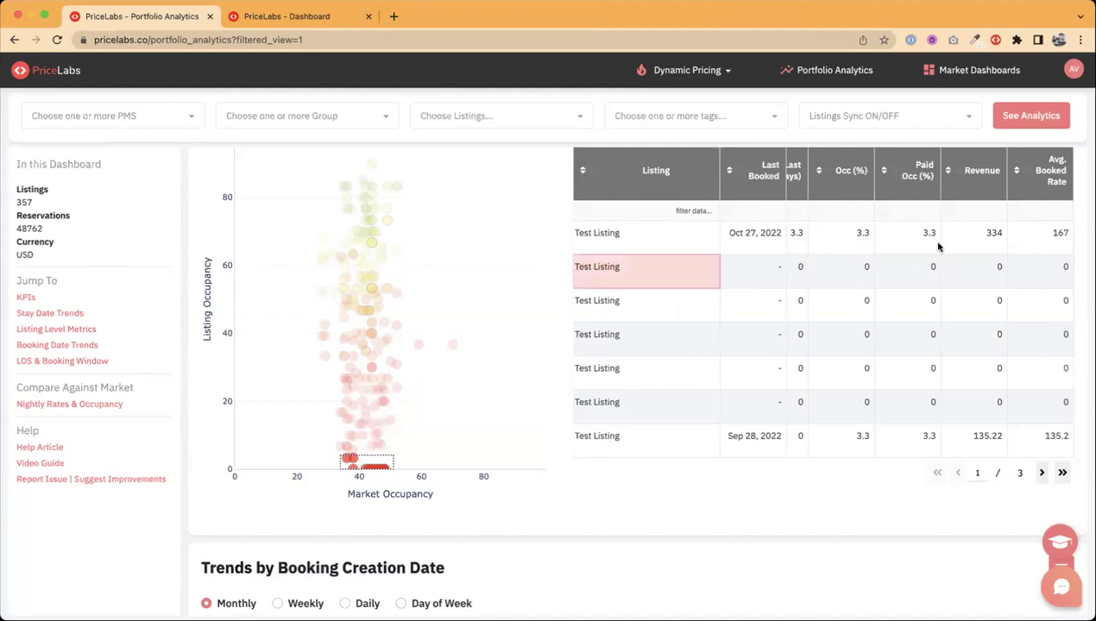
# Highlight the second listing's occupancy and page through the filtered listing table to page 3 and back to page 2
pyautogui.click(866, 270)
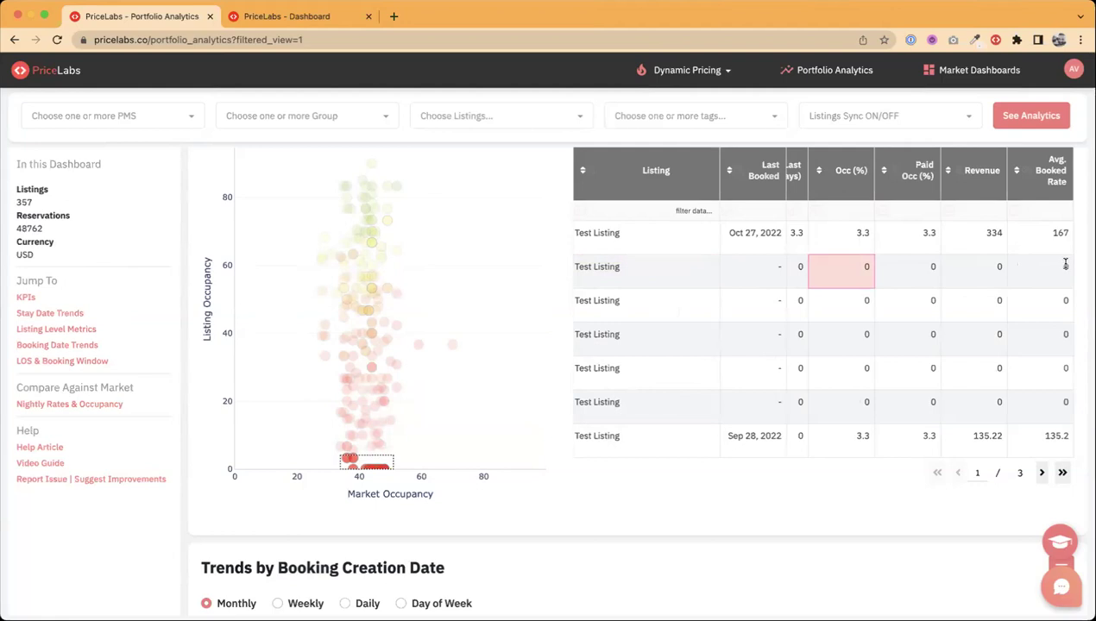
pyautogui.click(1041, 473)
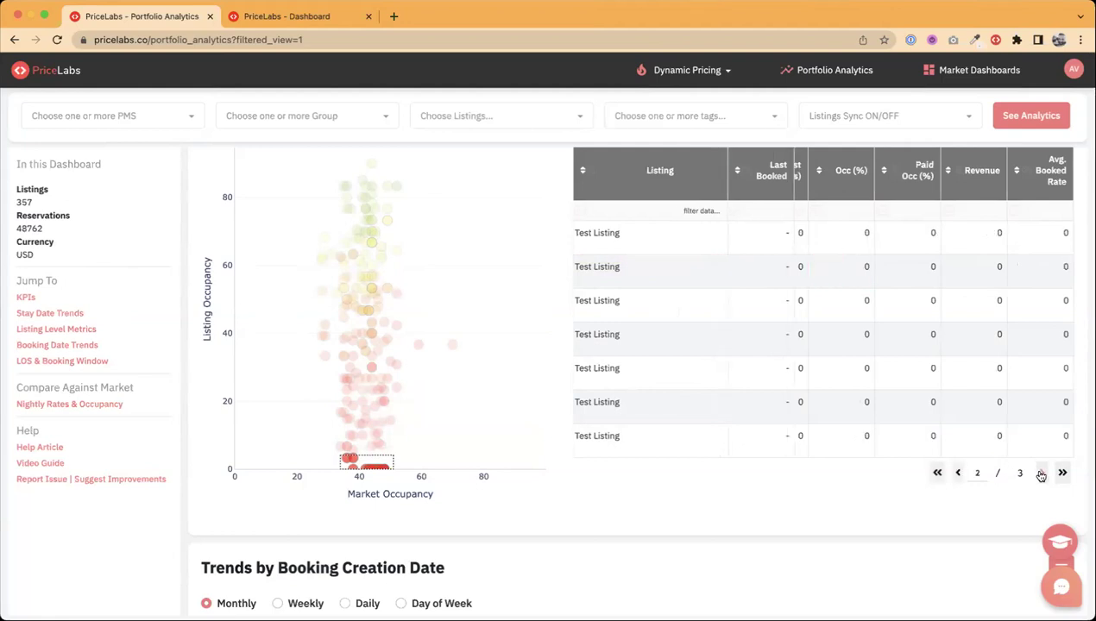
pyautogui.click(1040, 473)
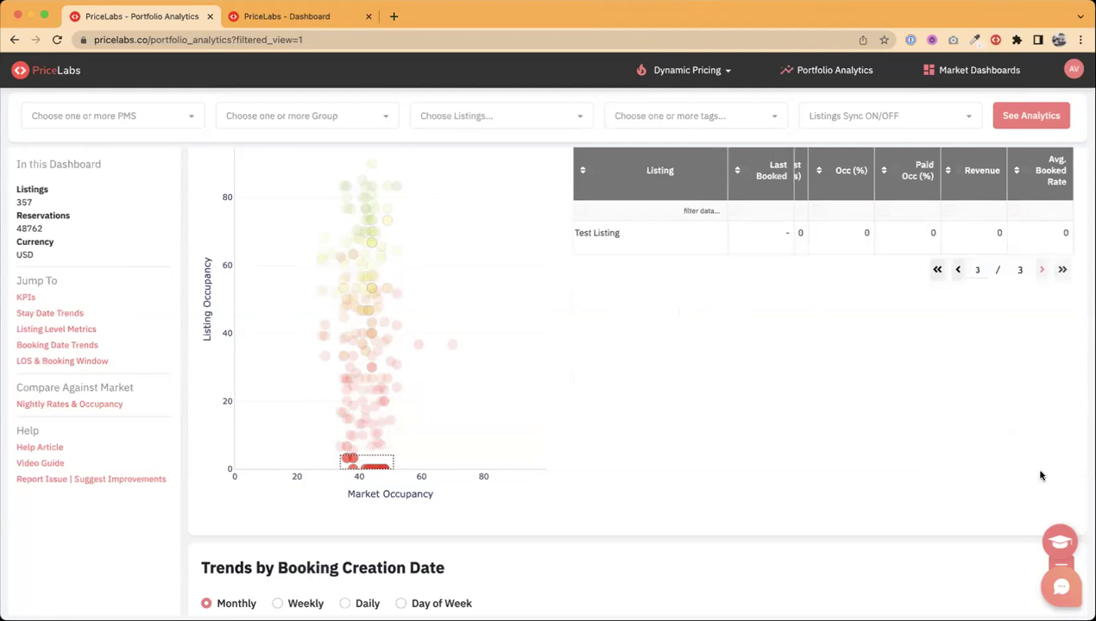
pyautogui.click(957, 272)
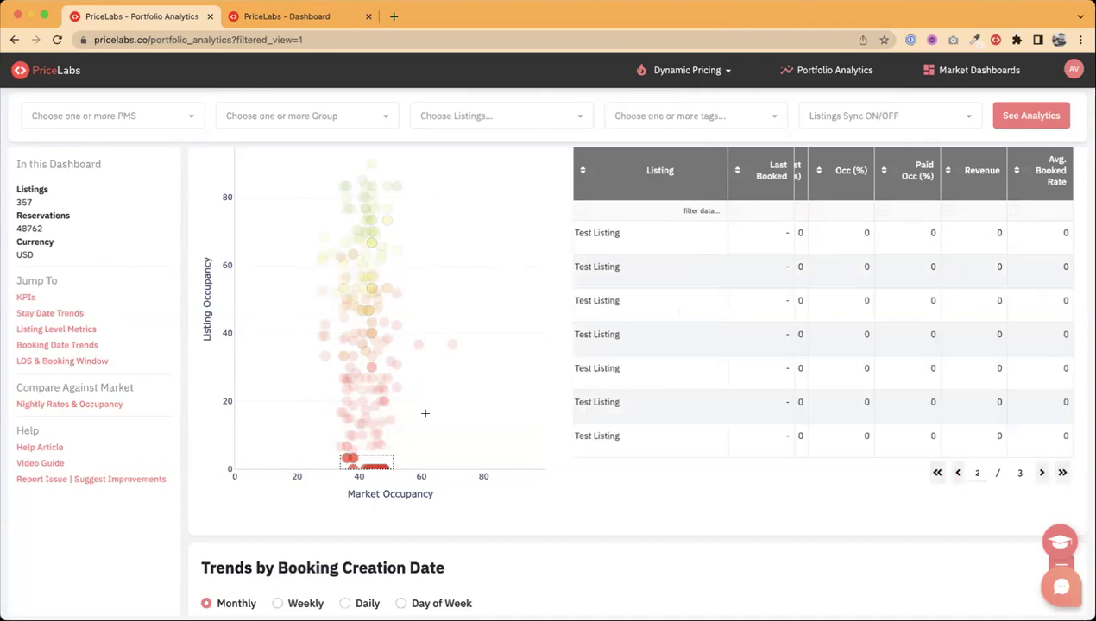
# Change the Revenue chart under Trends by Booking Creation Date to show Avg Booked Price
pyautogui.scroll(-3, 425, 409)
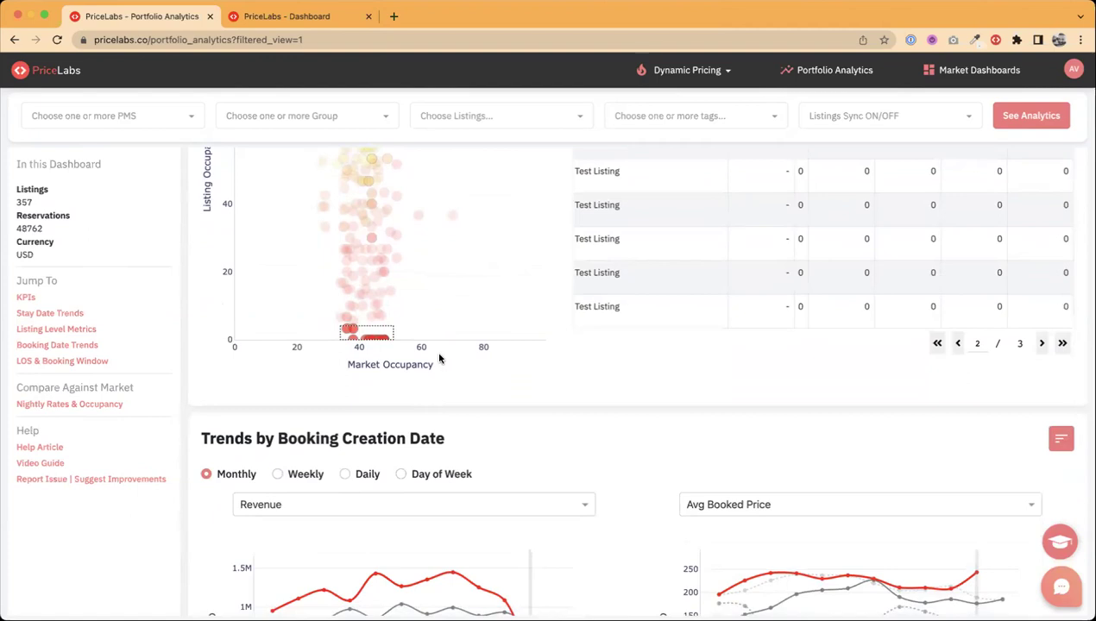
pyautogui.scroll(-6, 445, 350)
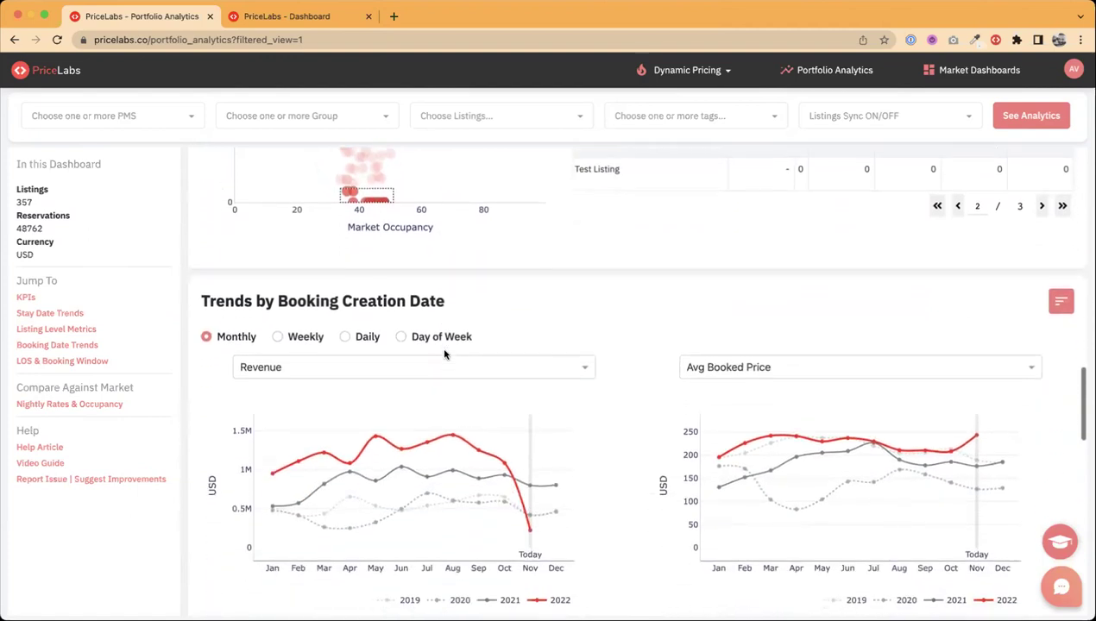
pyautogui.scroll(-6, 341, 293)
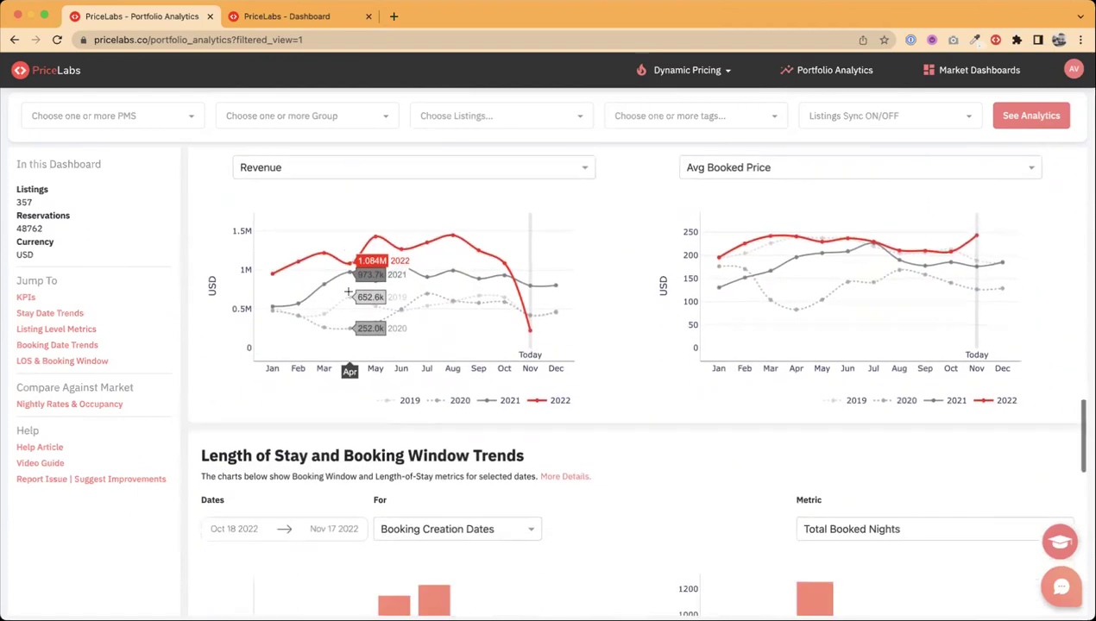
pyautogui.scroll(7, 349, 292)
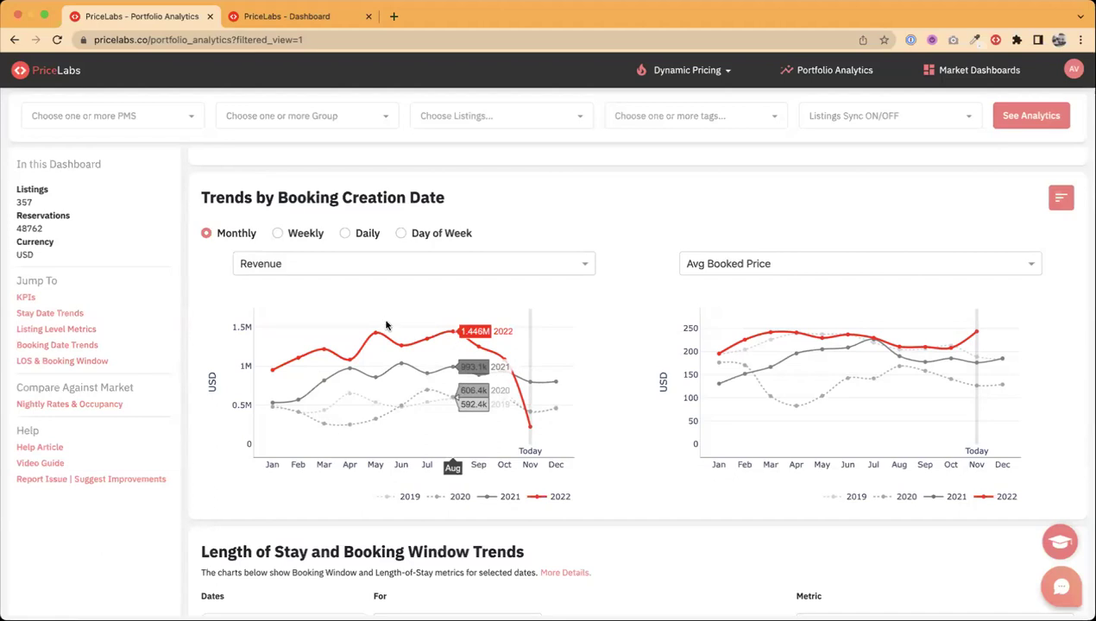
pyautogui.click(272, 264)
pyautogui.scroll(-1, 274, 327)
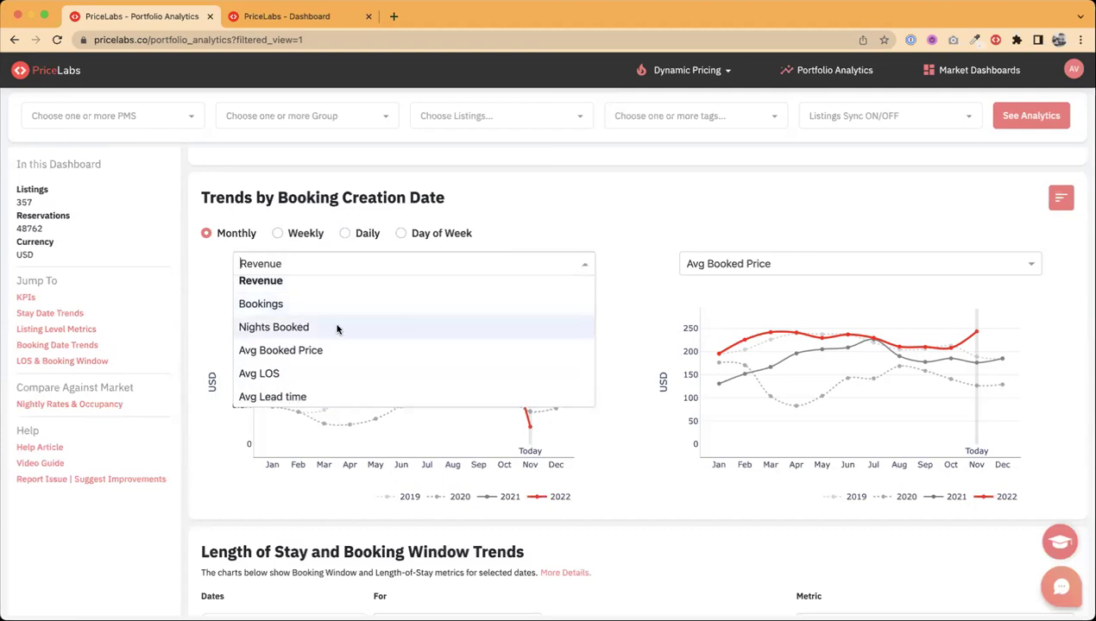
pyautogui.click(335, 352)
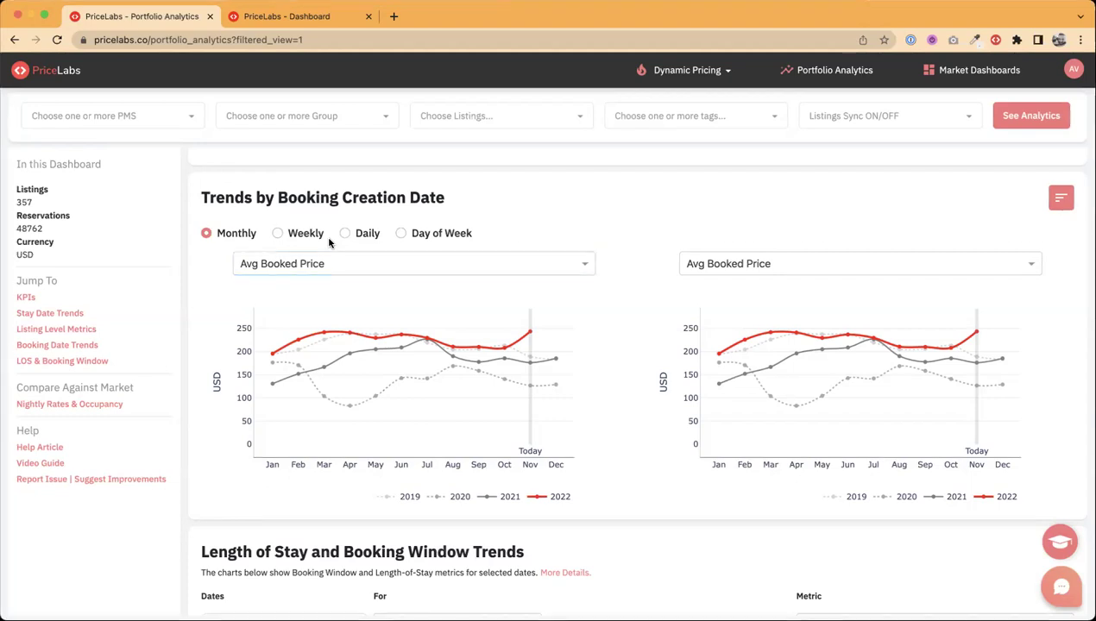
# Set the booking creation trends to Weekly after checking Daily, and view the section's CSV download option
pyautogui.click(278, 234)
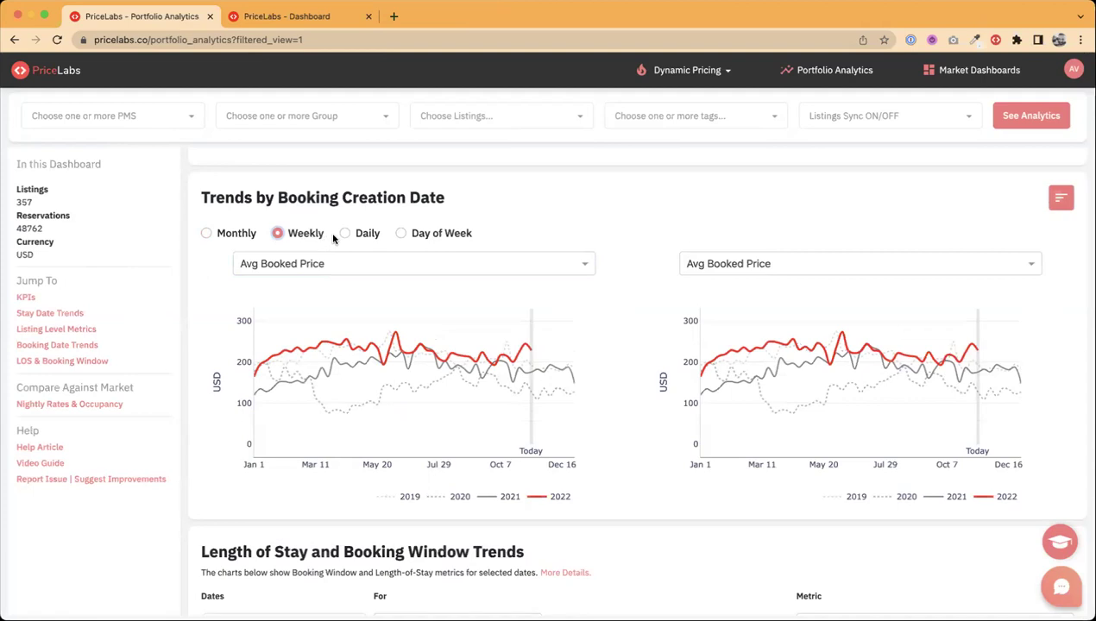
pyautogui.click(346, 235)
pyautogui.click(277, 234)
pyautogui.moveTo(462, 311)
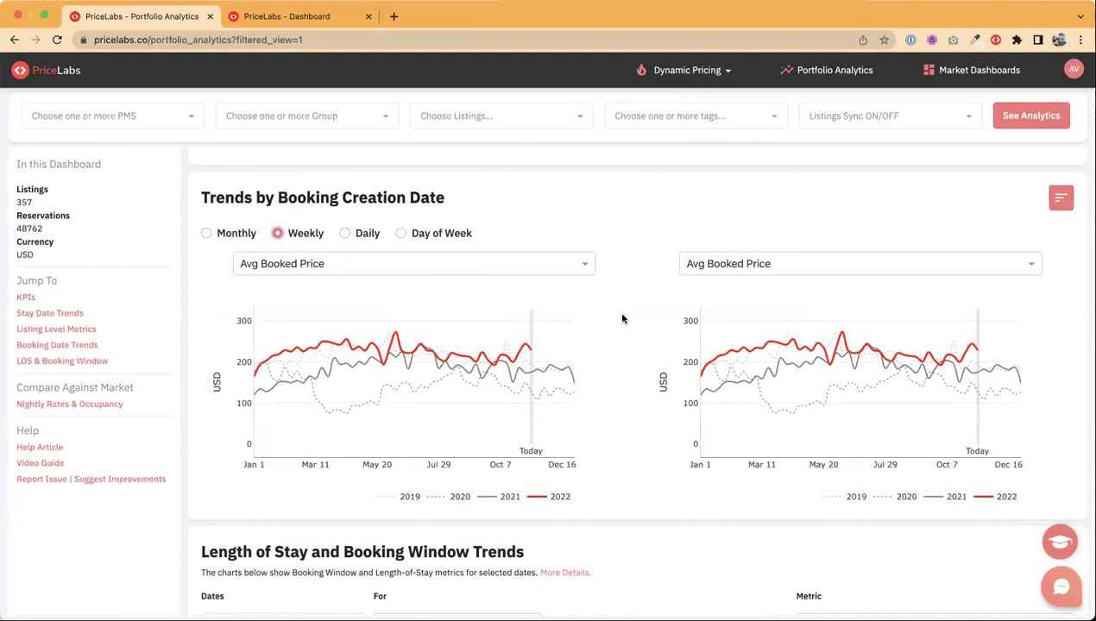
pyautogui.click(1067, 205)
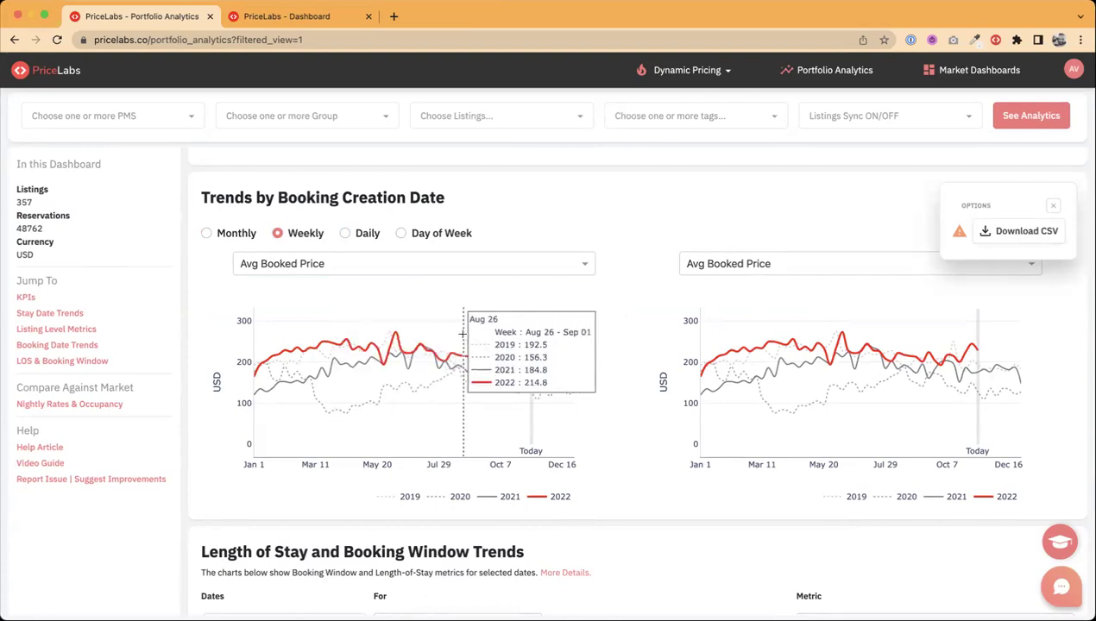
pyautogui.click(1054, 209)
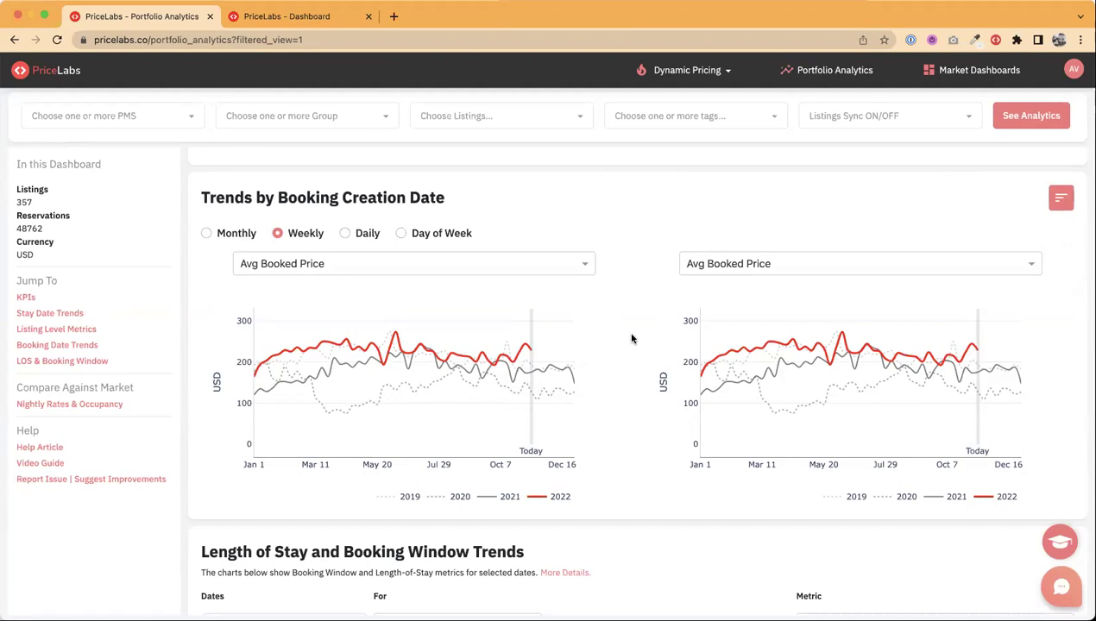
# Review the Length of Stay and Booking Window charts and return to the Key Performance Indicators
pyautogui.scroll(-3, 632, 335)
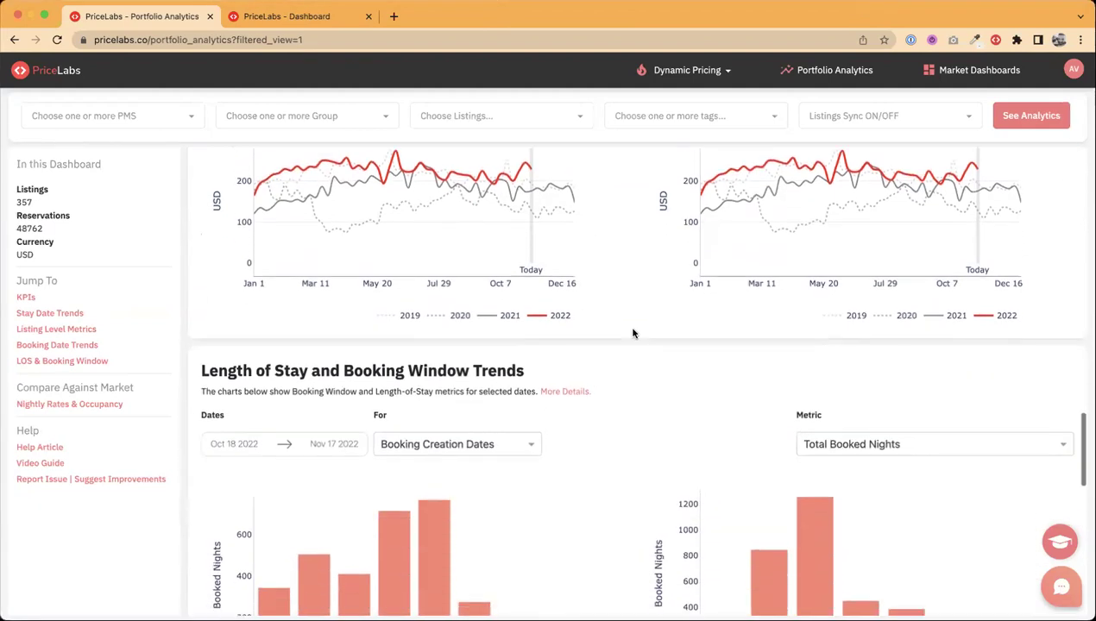
pyautogui.scroll(-4, 633, 333)
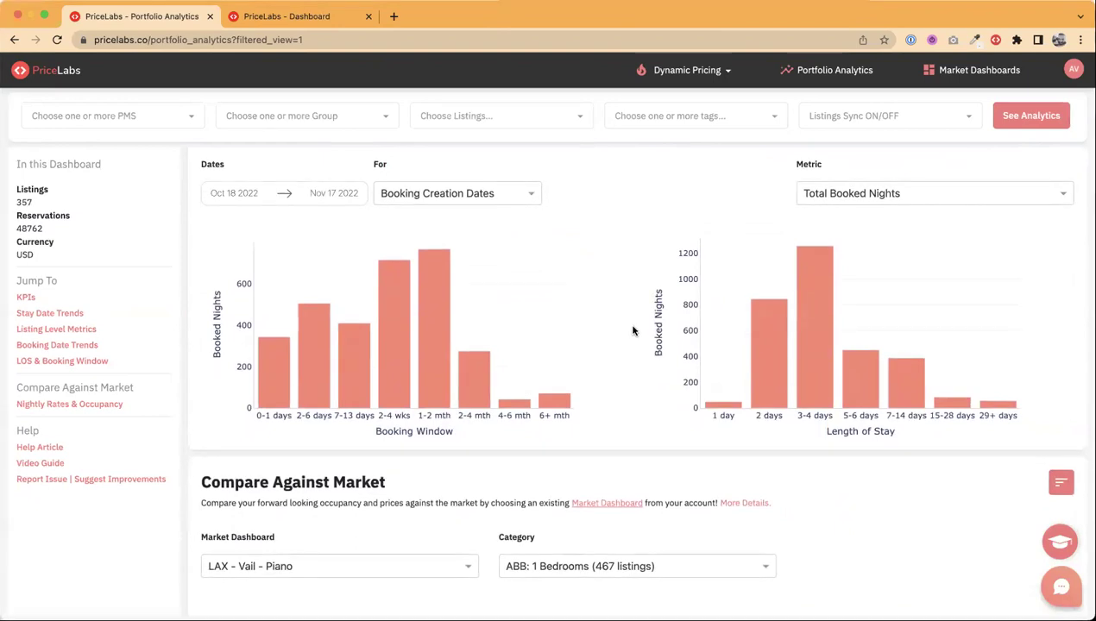
pyautogui.scroll(7, 632, 331)
pyautogui.scroll(20, 647, 311)
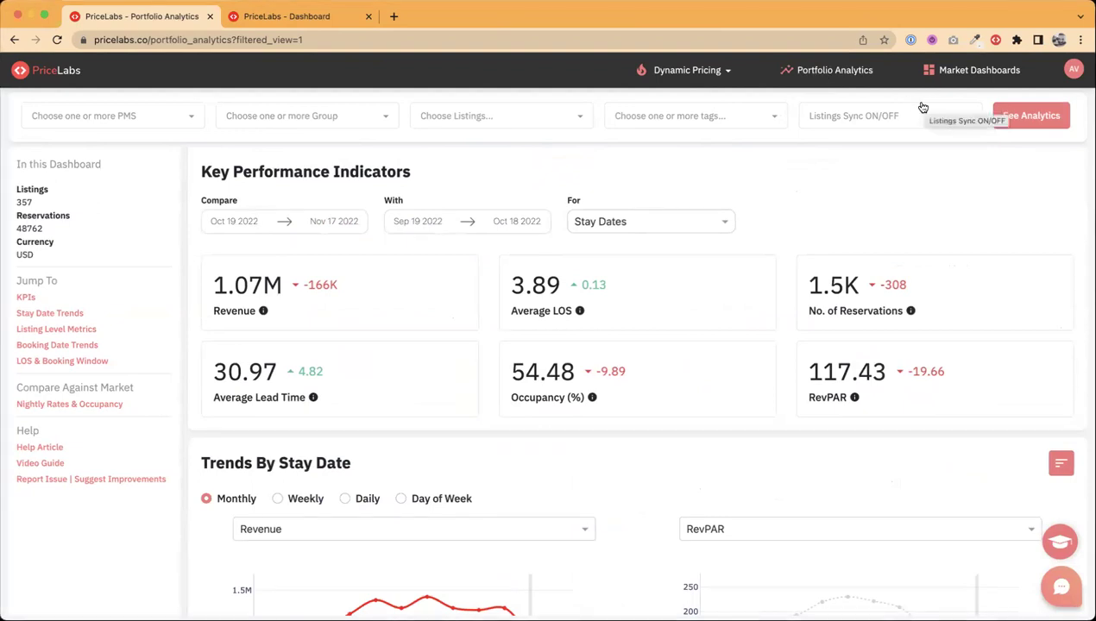
# Go to Manage Listings under Dynamic Pricing and show all unmapped listings without filters
pyautogui.click(704, 72)
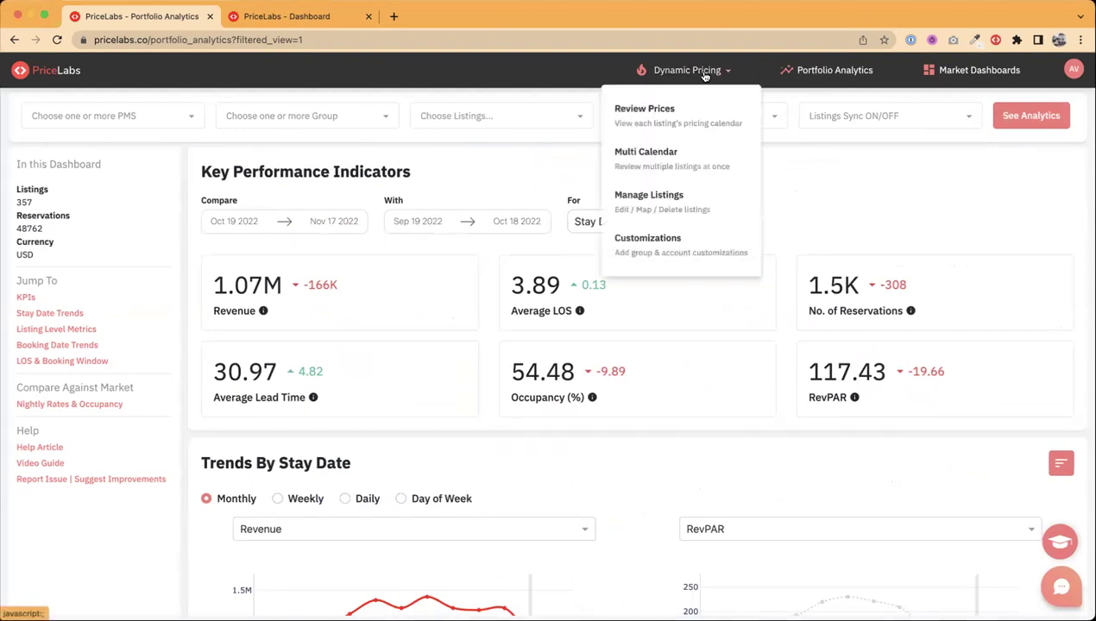
pyautogui.click(681, 200)
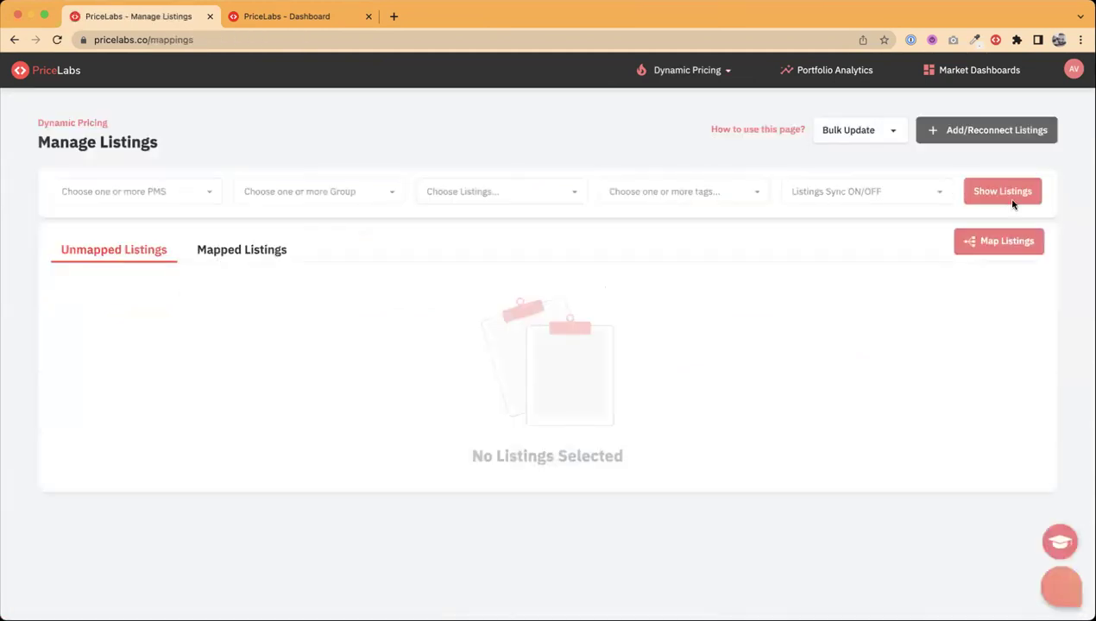
pyautogui.click(1017, 202)
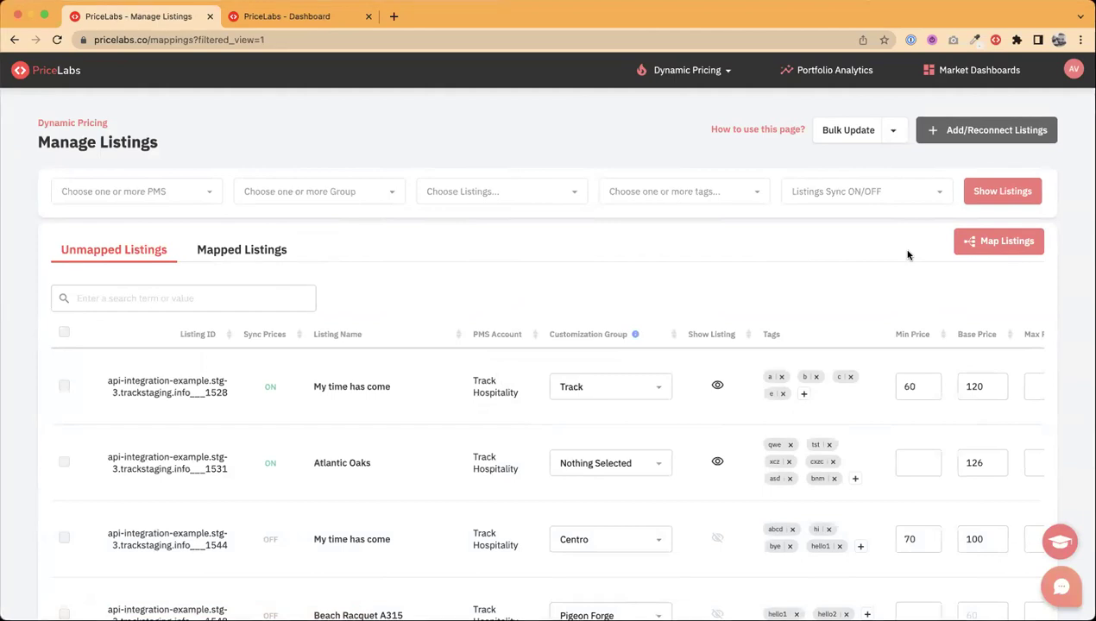
pyautogui.click(993, 244)
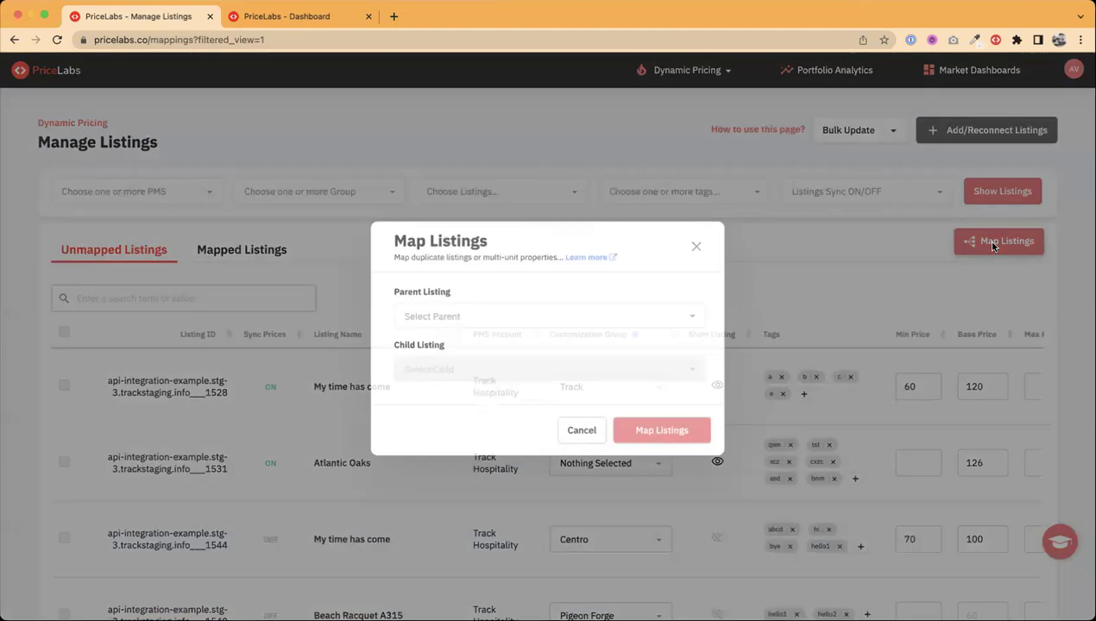
pyautogui.click(501, 334)
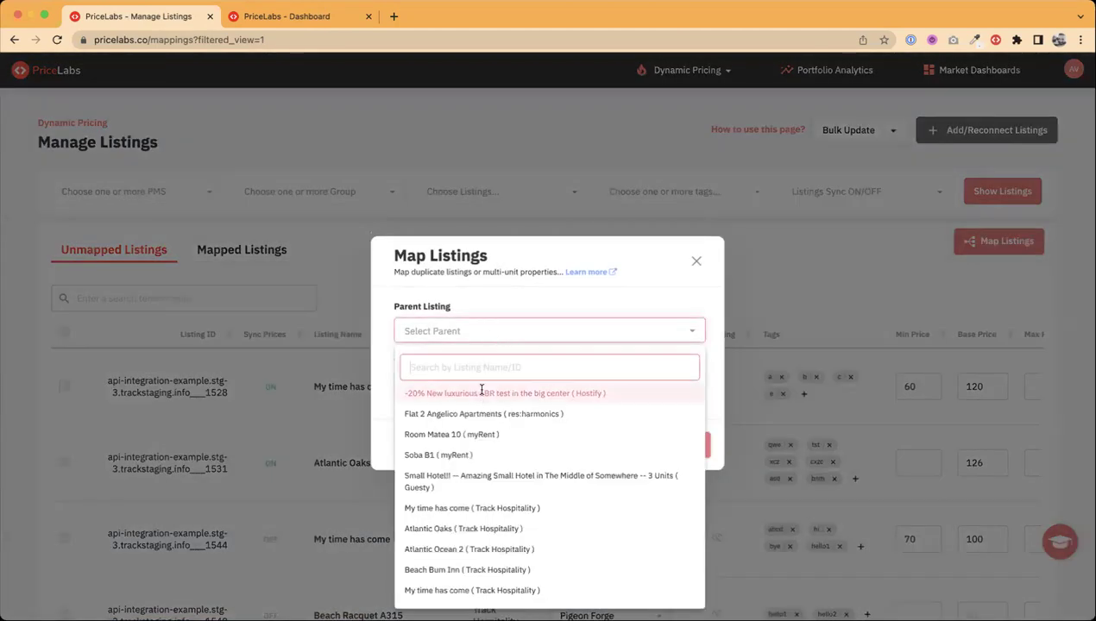
pyautogui.click(525, 316)
pyautogui.click(694, 261)
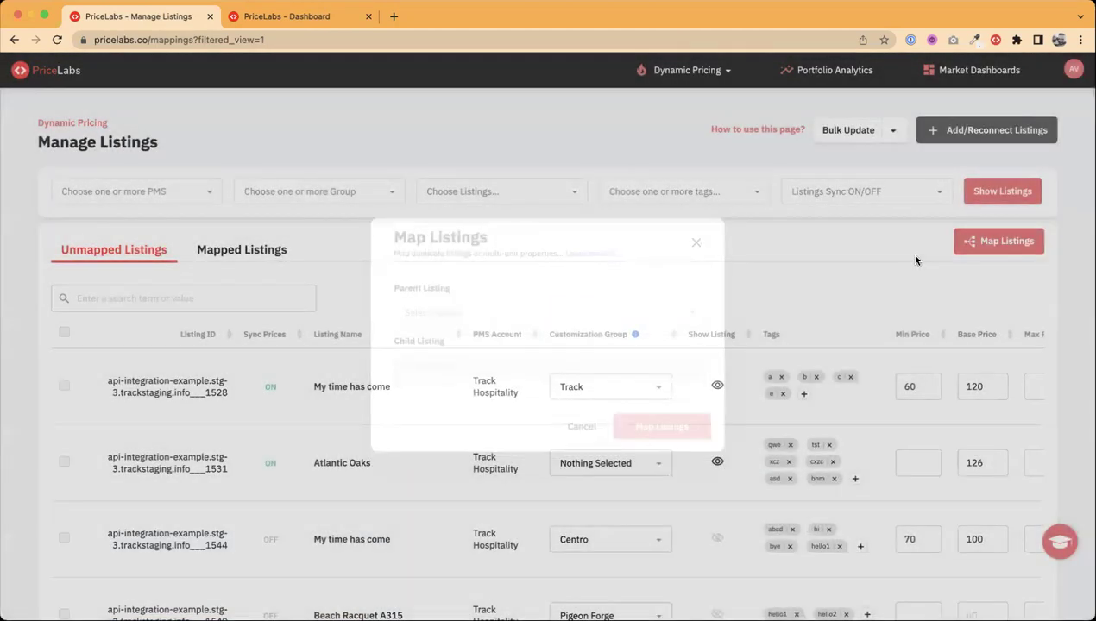
# Start a listing mapping with Flat 2 Angelico Apartments (res:harmonics) as the parent listing
pyautogui.click(991, 249)
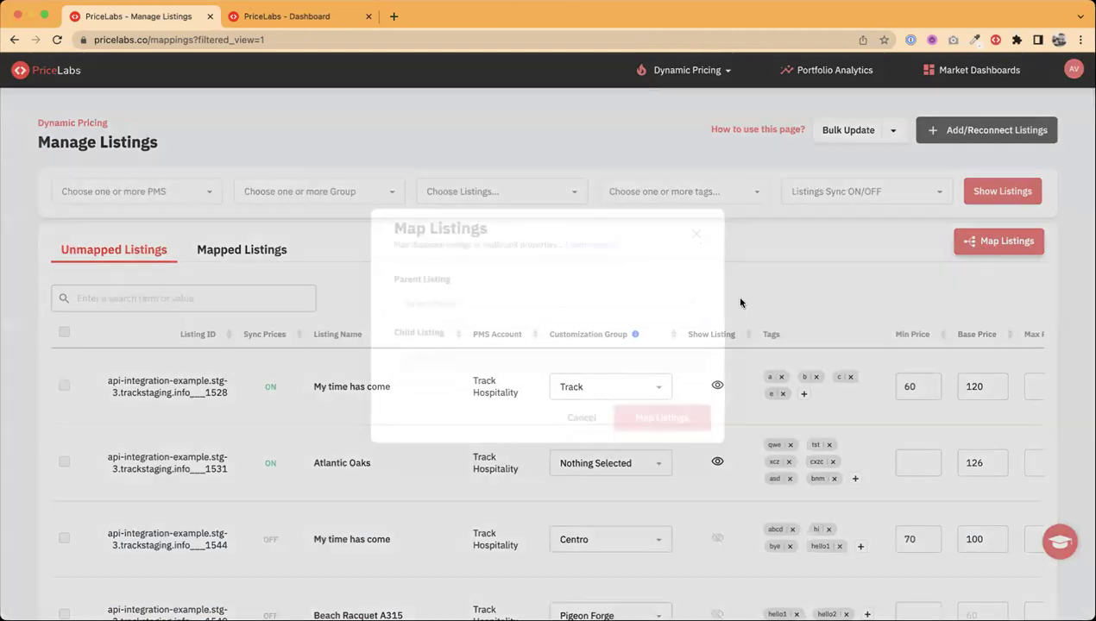
pyautogui.click(534, 329)
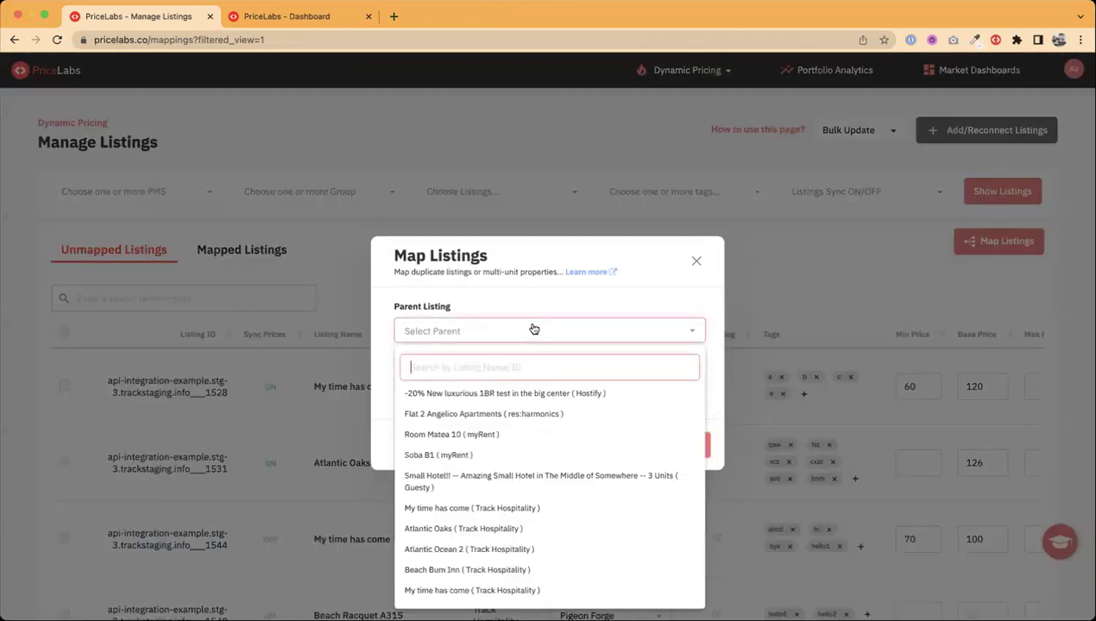
pyautogui.click(481, 416)
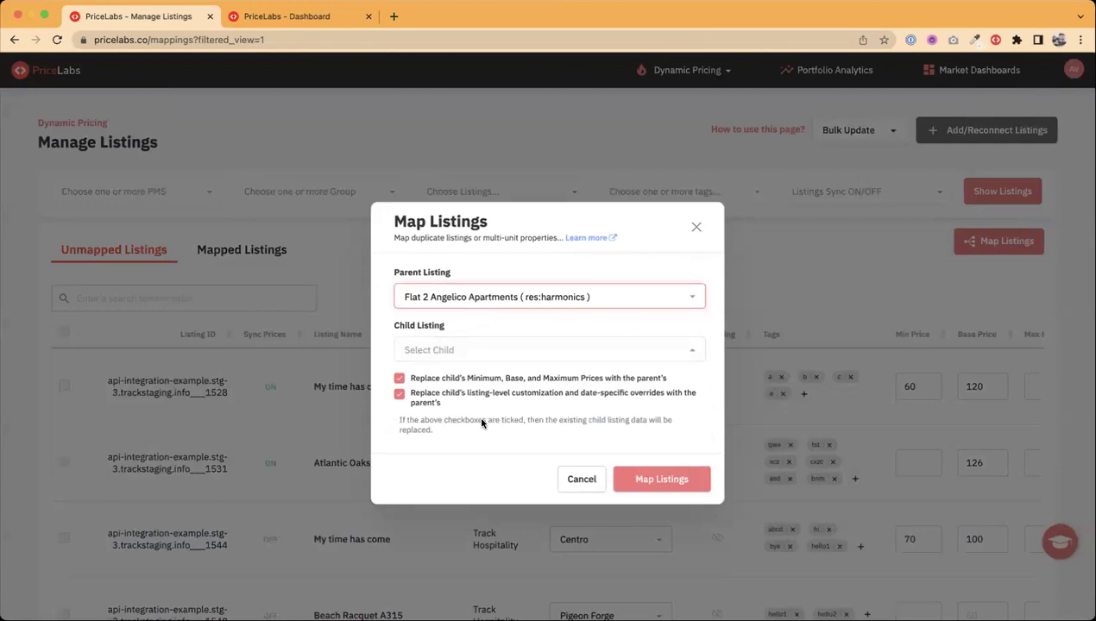
pyautogui.click(471, 299)
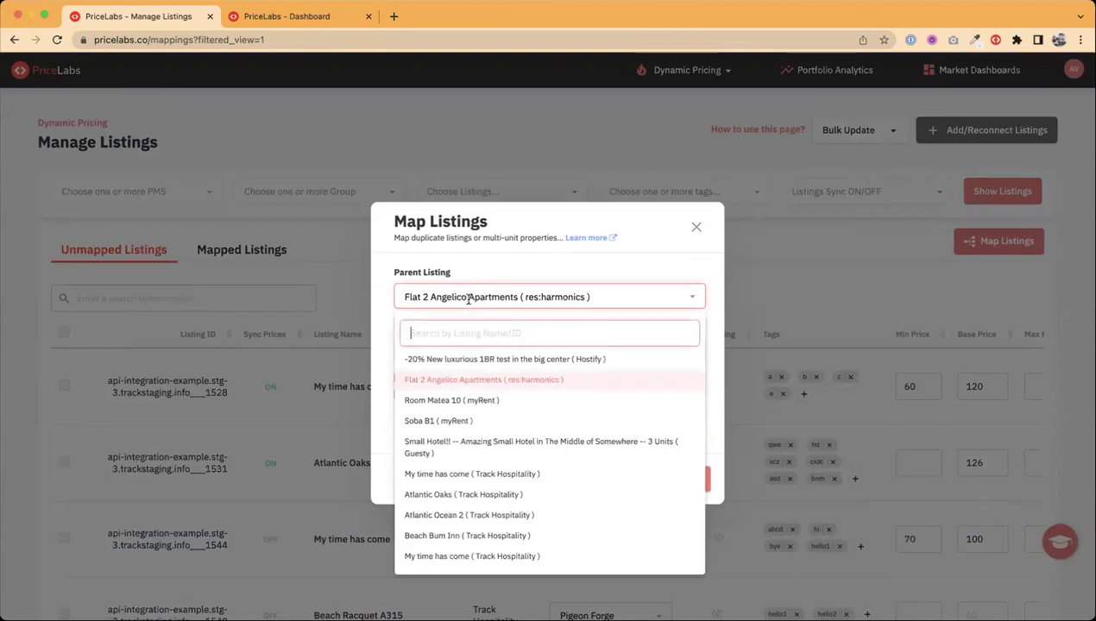
pyautogui.click(458, 380)
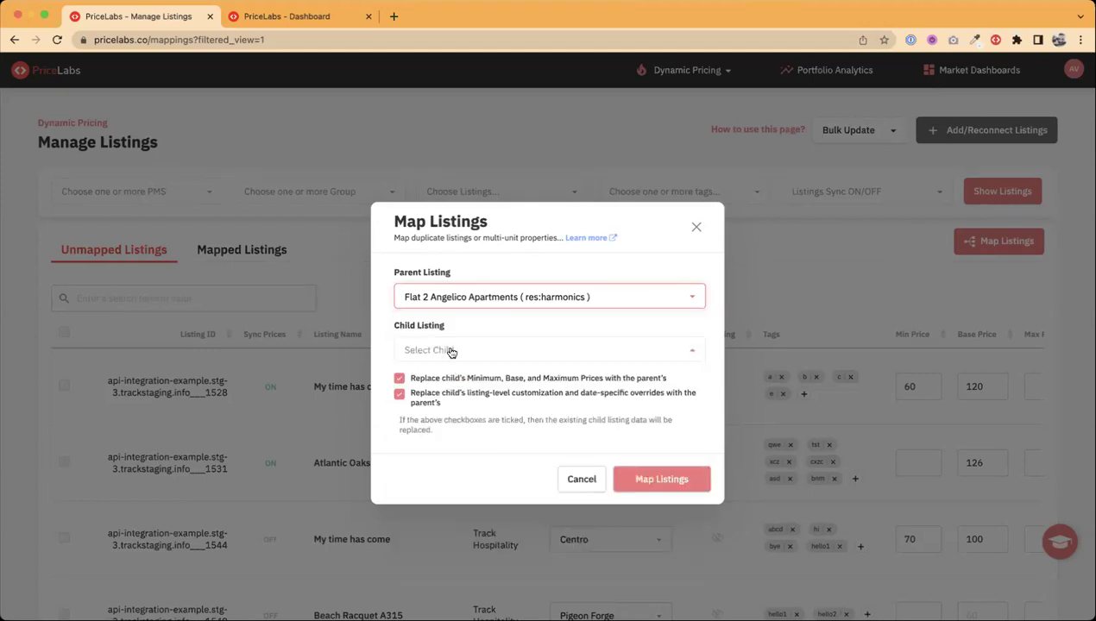
# Select CMH-1, The Wiggle House, Lighthouse View and the first listed property as the mapping's child listings
pyautogui.click(449, 350)
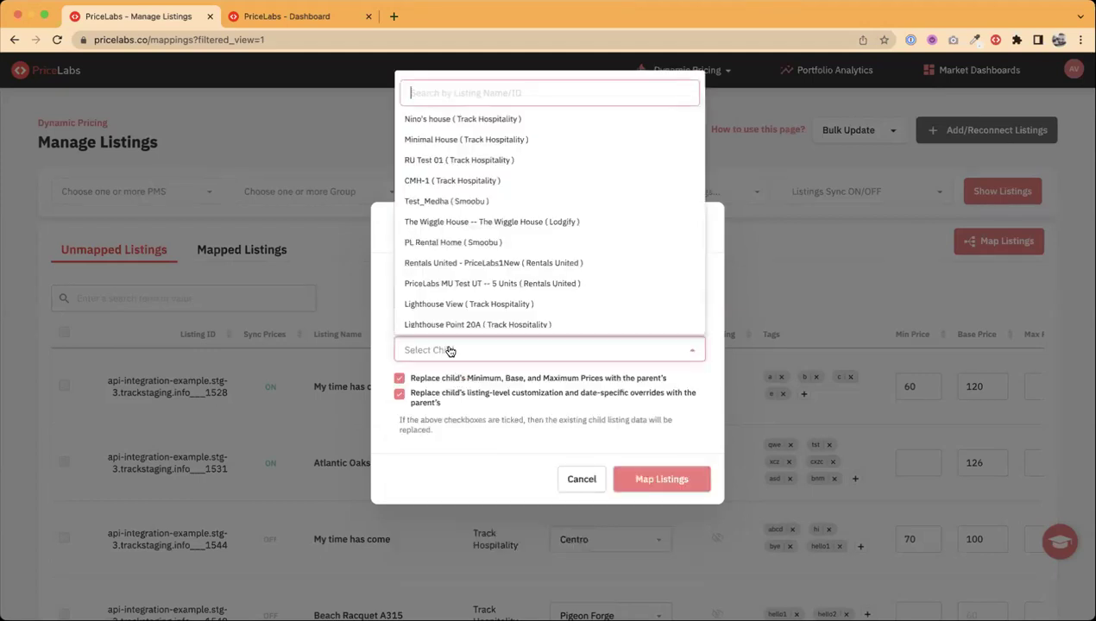
pyautogui.click(460, 285)
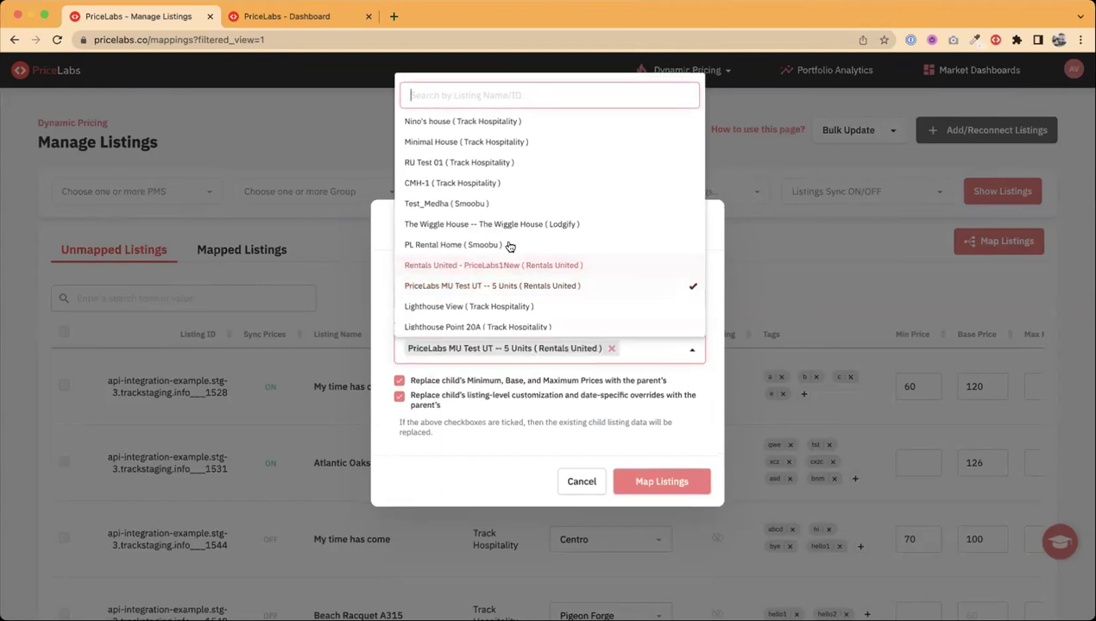
pyautogui.click(509, 184)
pyautogui.click(512, 138)
pyautogui.click(511, 241)
pyautogui.click(509, 309)
pyautogui.click(509, 328)
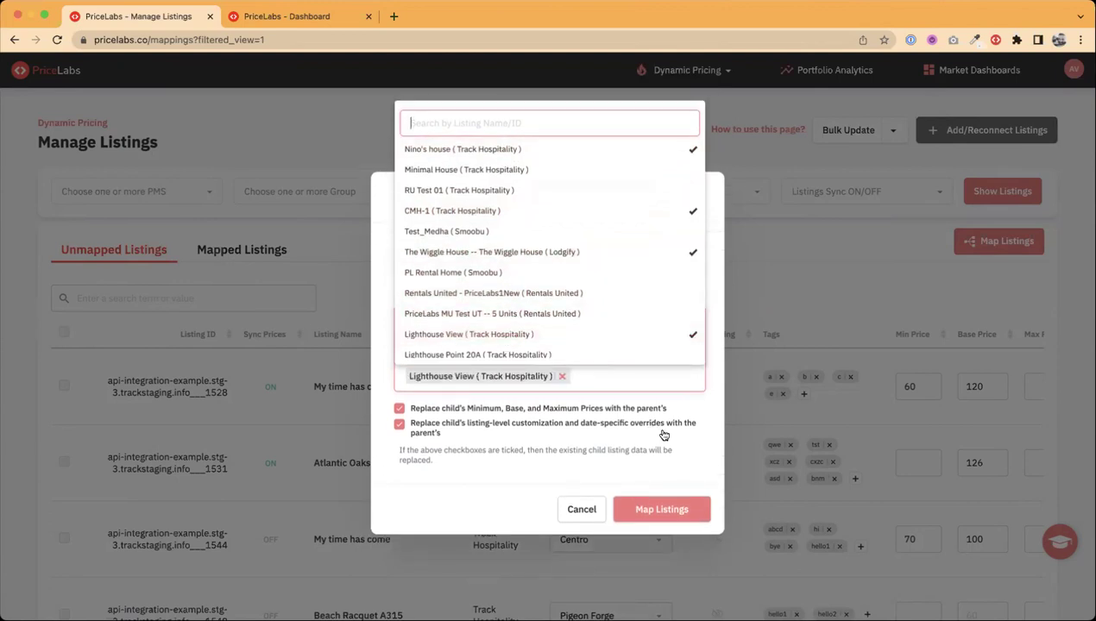
pyautogui.click(684, 410)
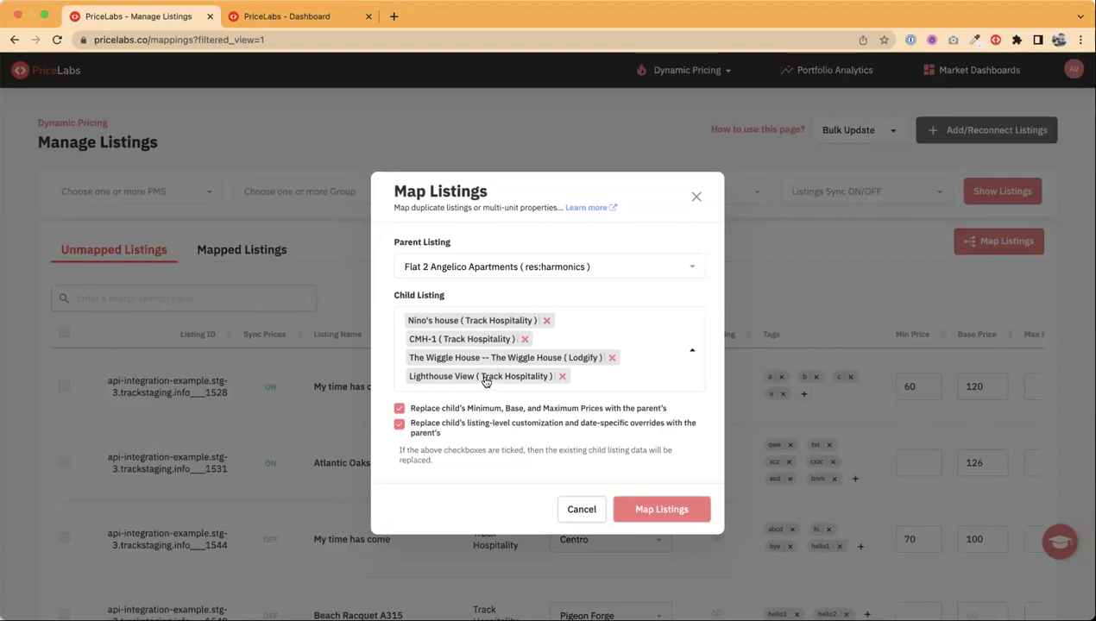
# Turn off replacing the children's prices and their customizations with the parent's, and close the mapping without applying it
pyautogui.click(401, 410)
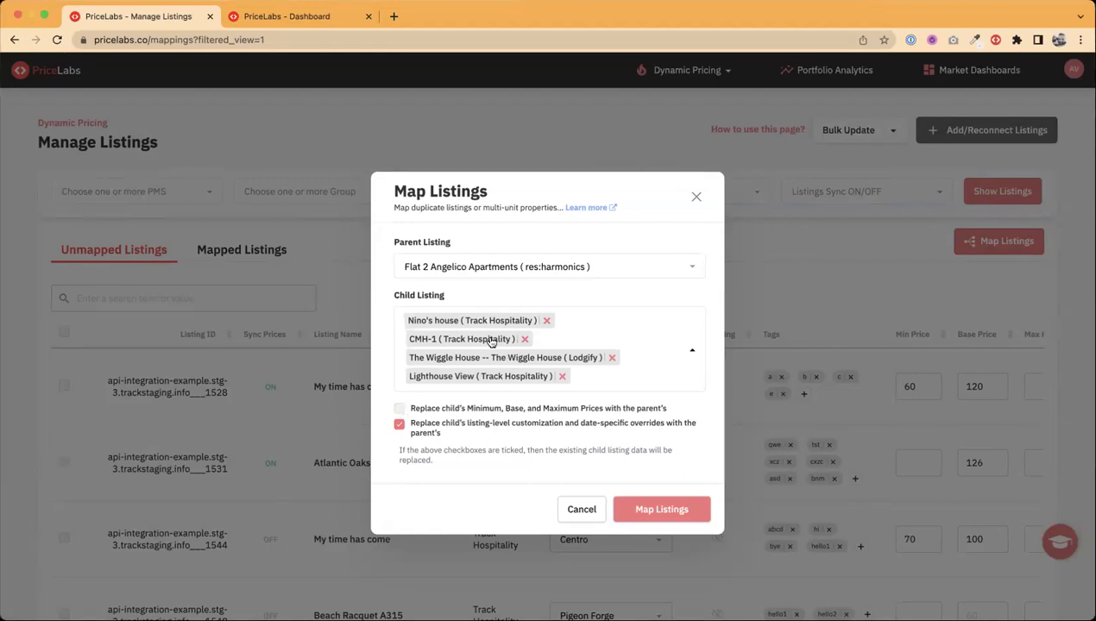
pyautogui.click(400, 409)
pyautogui.click(397, 422)
pyautogui.click(696, 197)
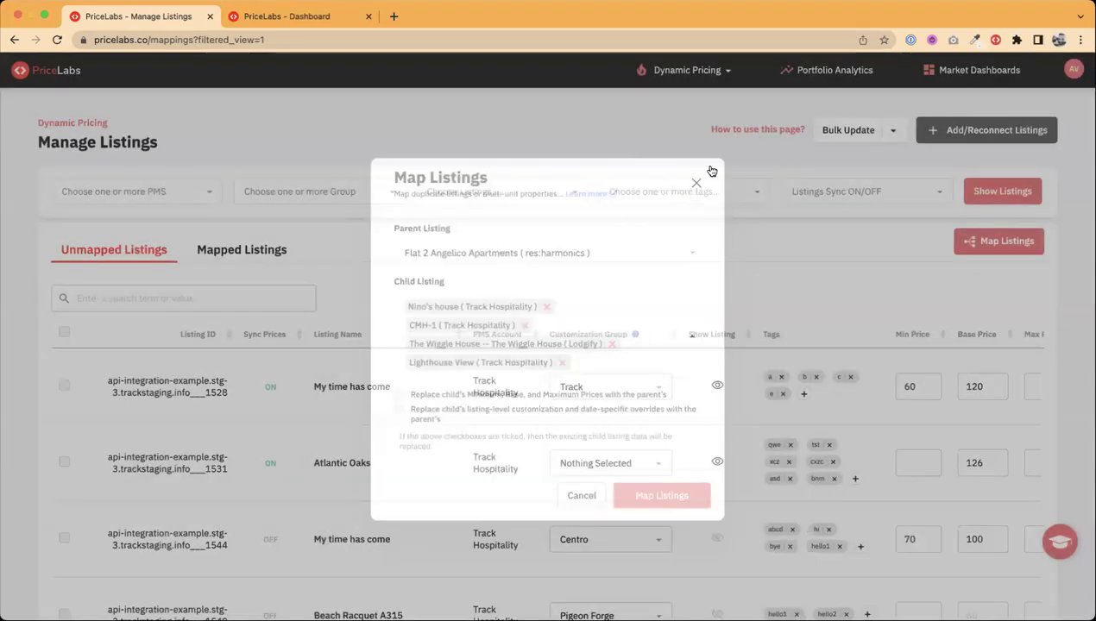
# Examine the unmapped listings, view the mapped parent and child listings, and return to the unmapped ones
pyautogui.click(693, 73)
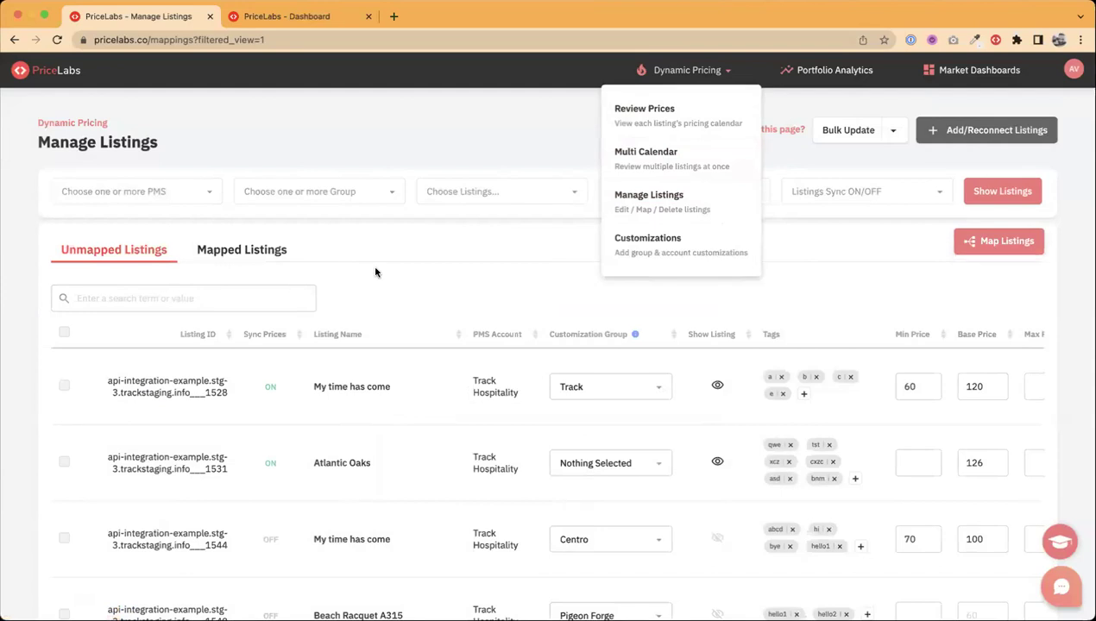
pyautogui.scroll(-5, 170, 339)
pyautogui.scroll(4, 170, 339)
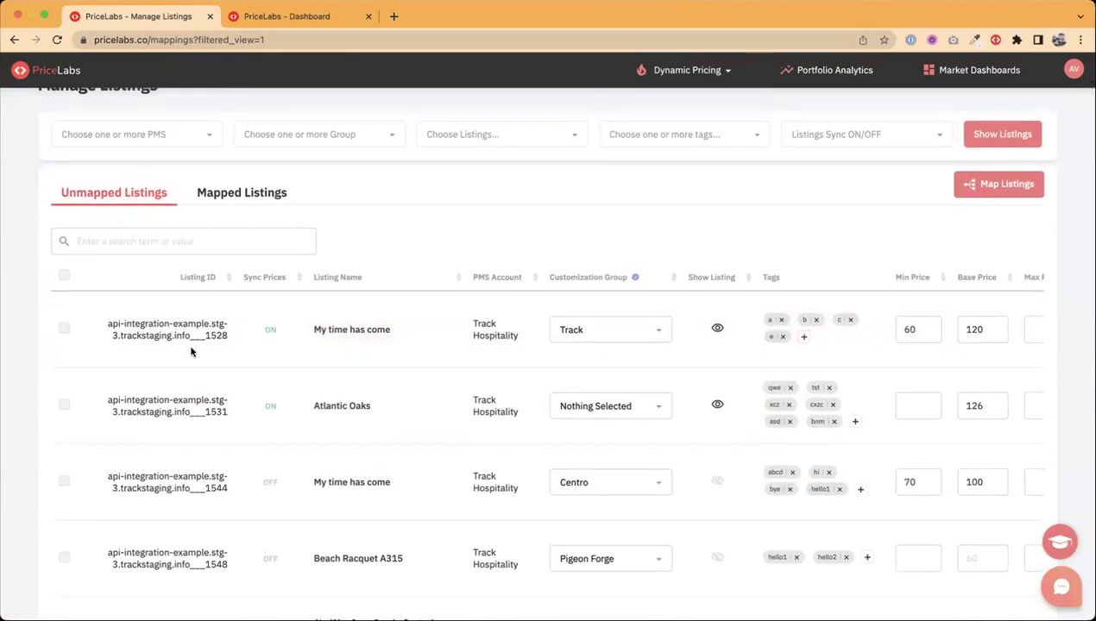
pyautogui.scroll(-6, 190, 345)
pyautogui.scroll(5, 264, 192)
pyautogui.click(245, 158)
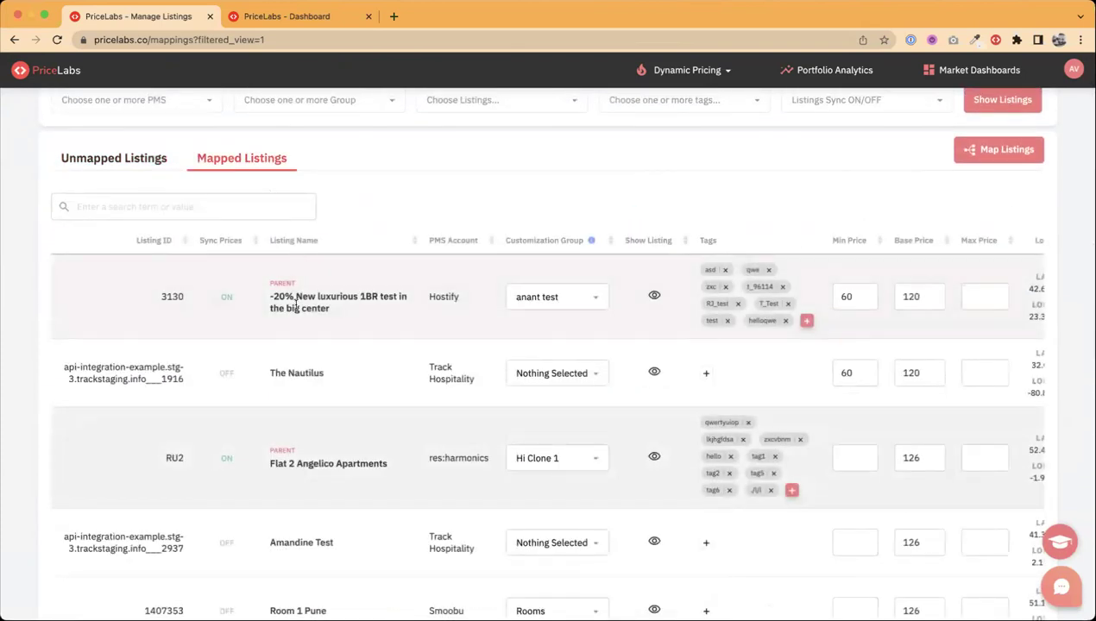
pyautogui.click(115, 160)
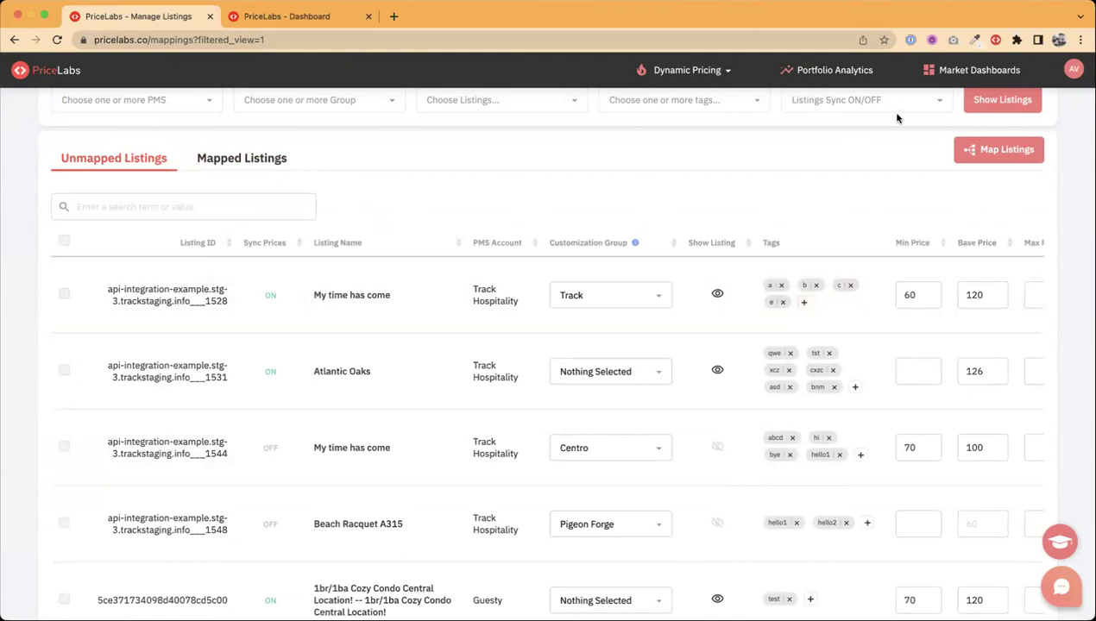
# Load Portfolio Analytics for all listings without filters and go to the listing-level numbers
pyautogui.click(951, 78)
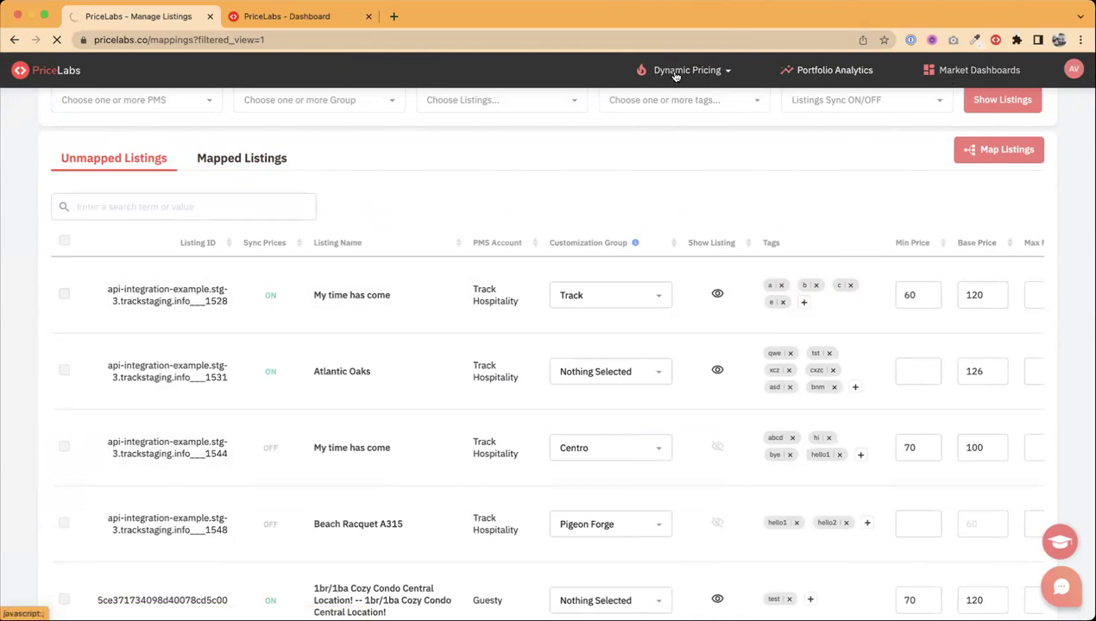
pyautogui.click(806, 76)
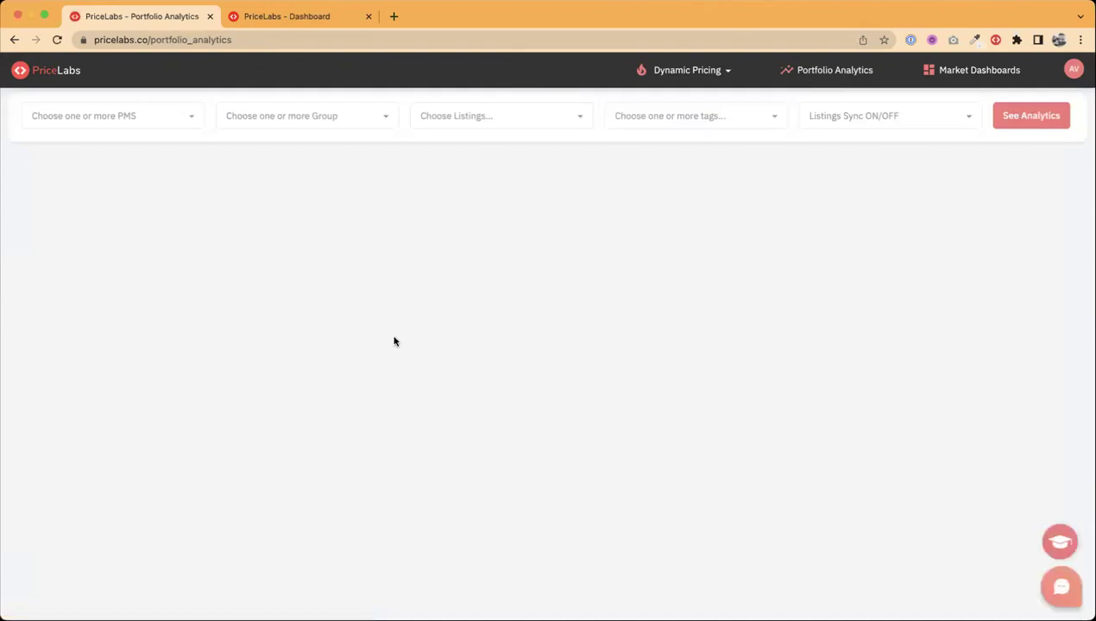
pyautogui.click(1067, 120)
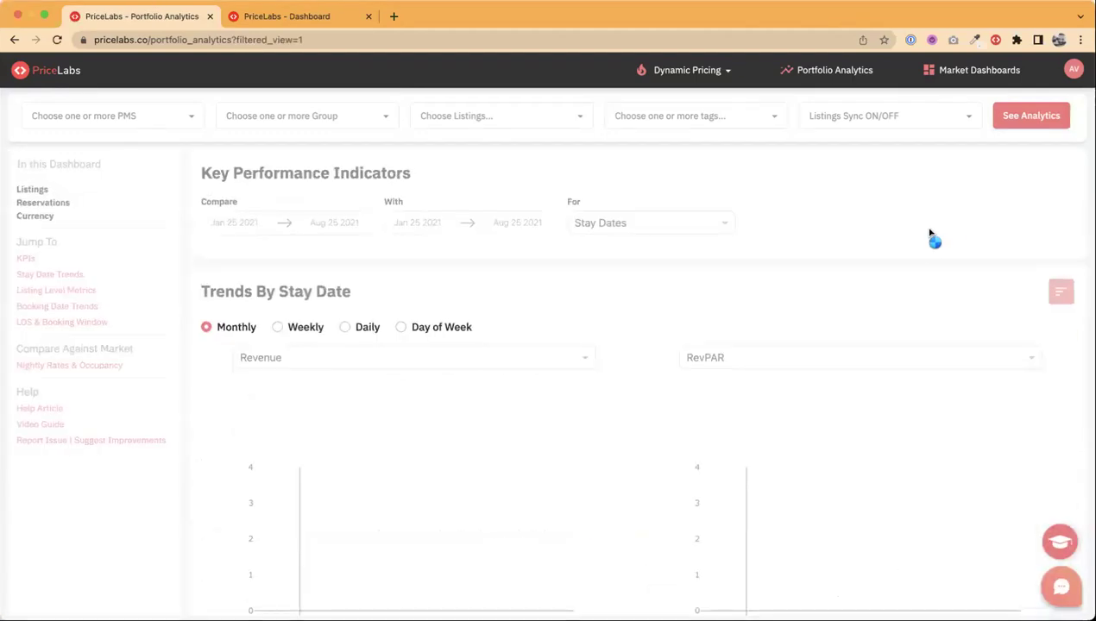
pyautogui.scroll(-5, 534, 345)
pyautogui.scroll(-12, 538, 347)
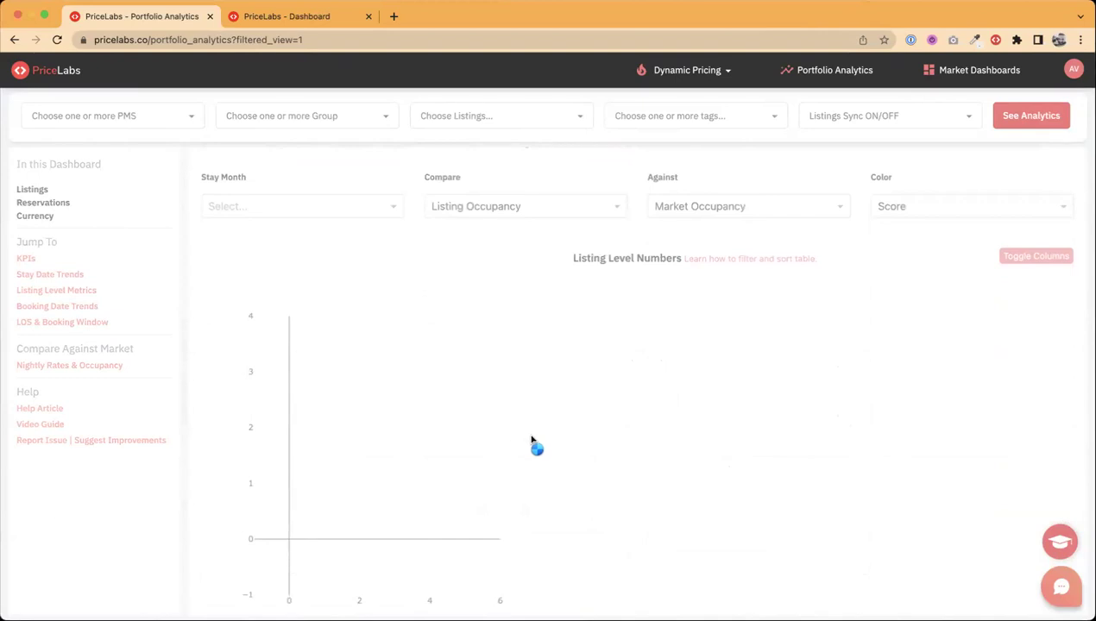
# Go to Market Dashboards in the second PriceLabs browser tab and show the Qatar dashboard
pyautogui.click(289, 16)
pyautogui.click(1001, 78)
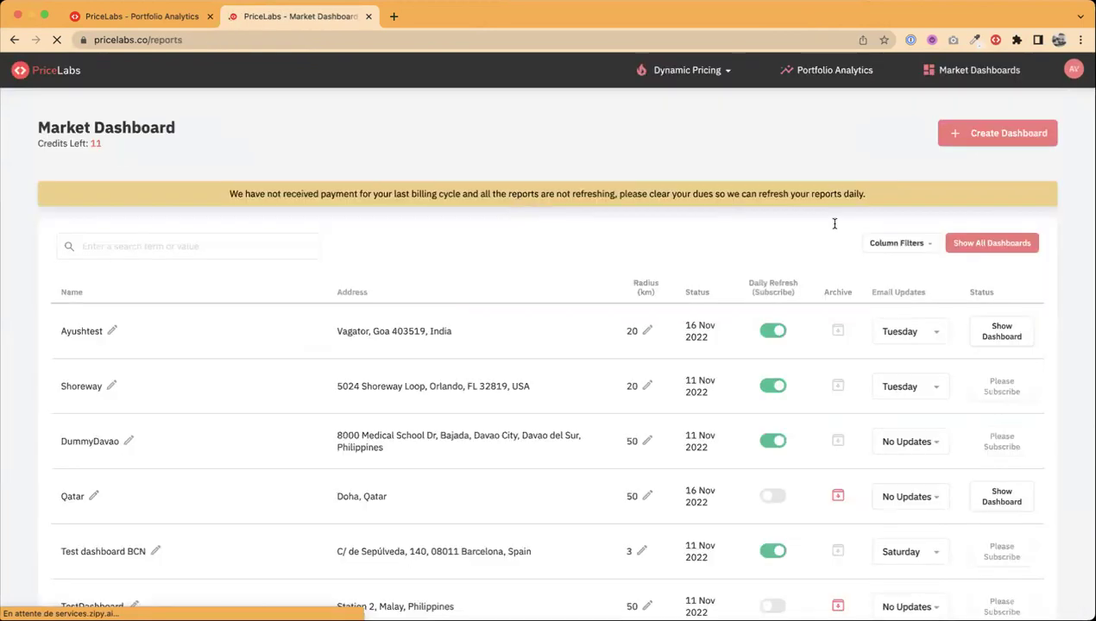
pyautogui.scroll(-2, 914, 444)
pyautogui.click(998, 434)
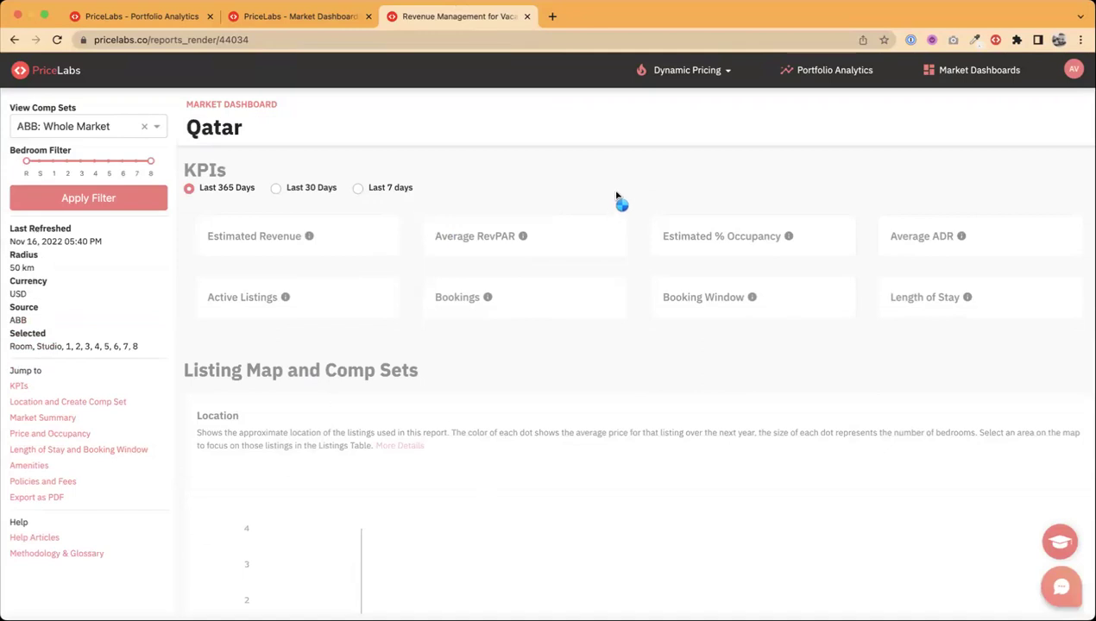
# Examine the Qatar listing map, checking the prices and occupancy of individual listings clustered on the coast north of Doha
pyautogui.scroll(-3, 618, 200)
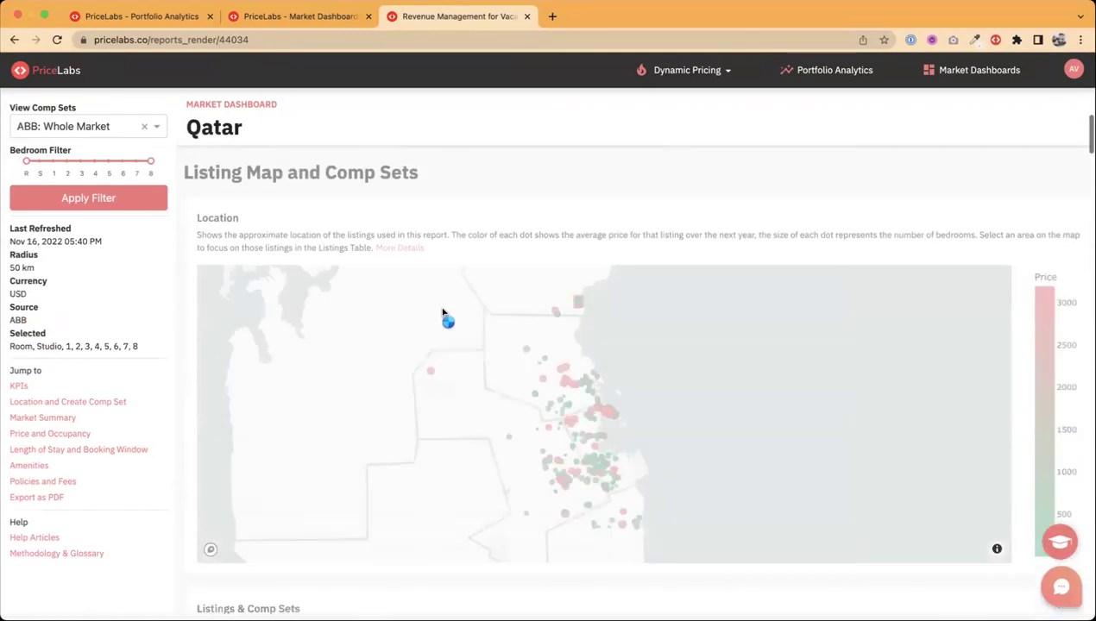
pyautogui.moveTo(528, 437)
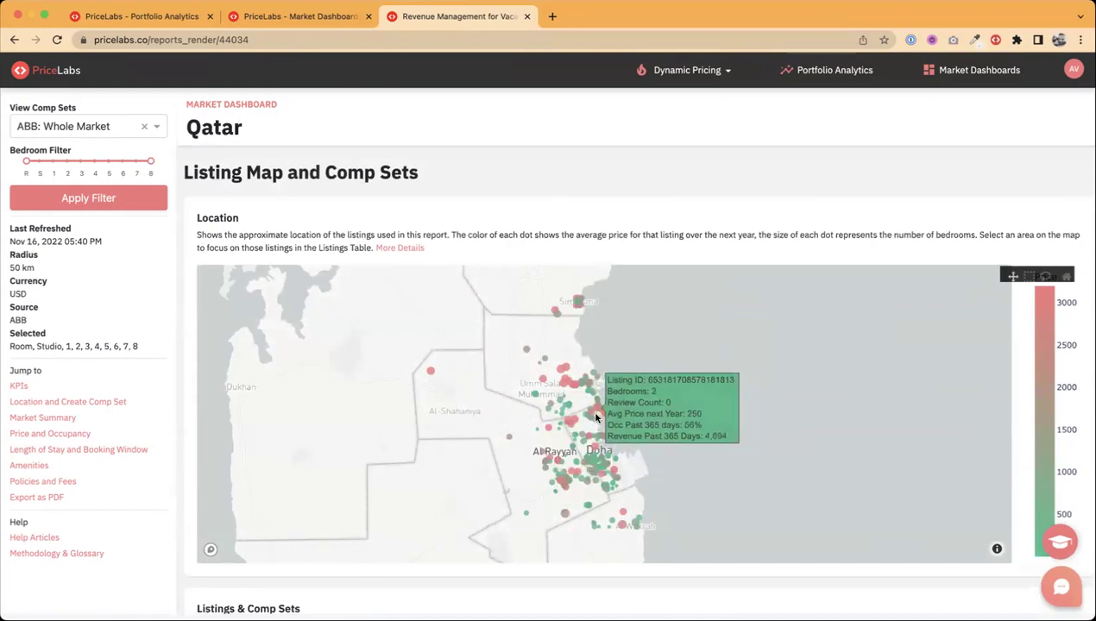
pyautogui.moveTo(583, 415)
pyautogui.scroll(3, 583, 415)
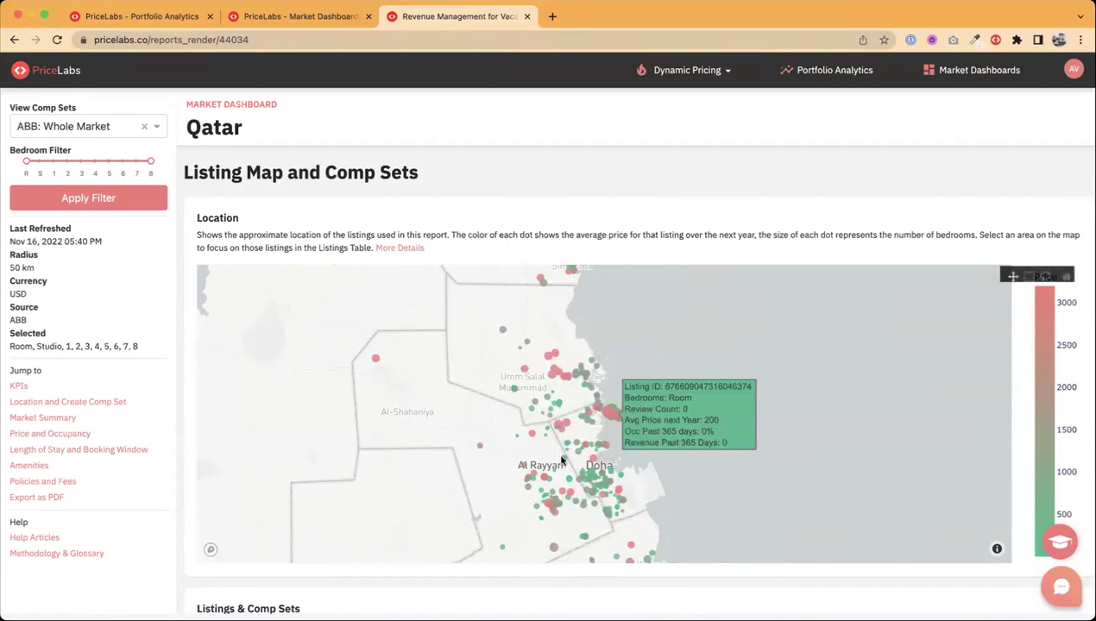
pyautogui.scroll(2, 599, 409)
pyautogui.scroll(5, 598, 409)
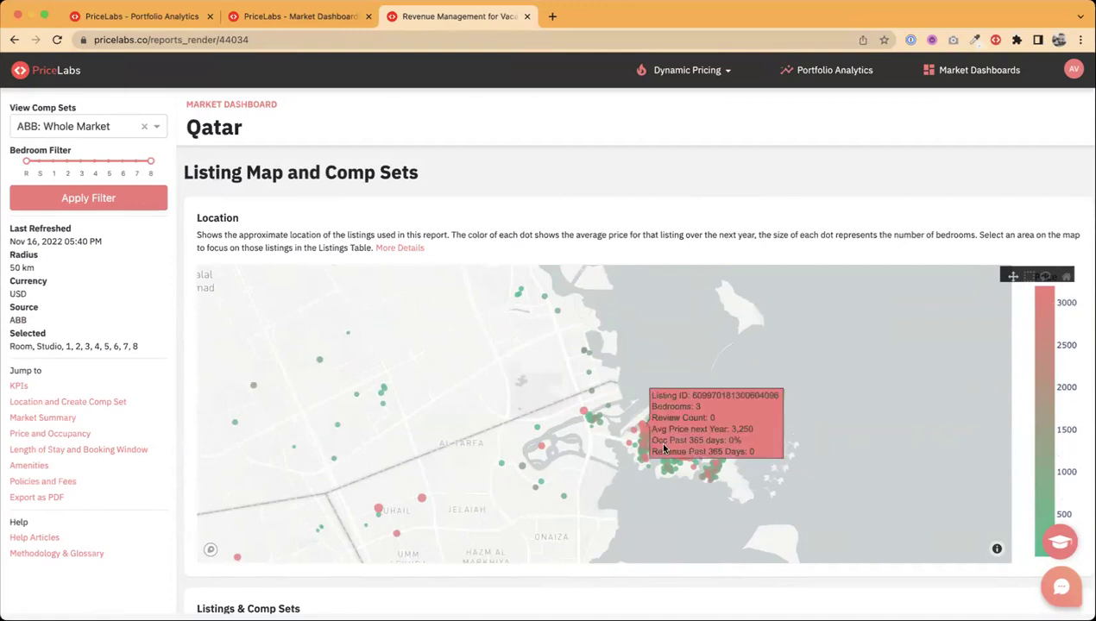
pyautogui.scroll(-3, 585, 432)
pyautogui.scroll(5, 585, 432)
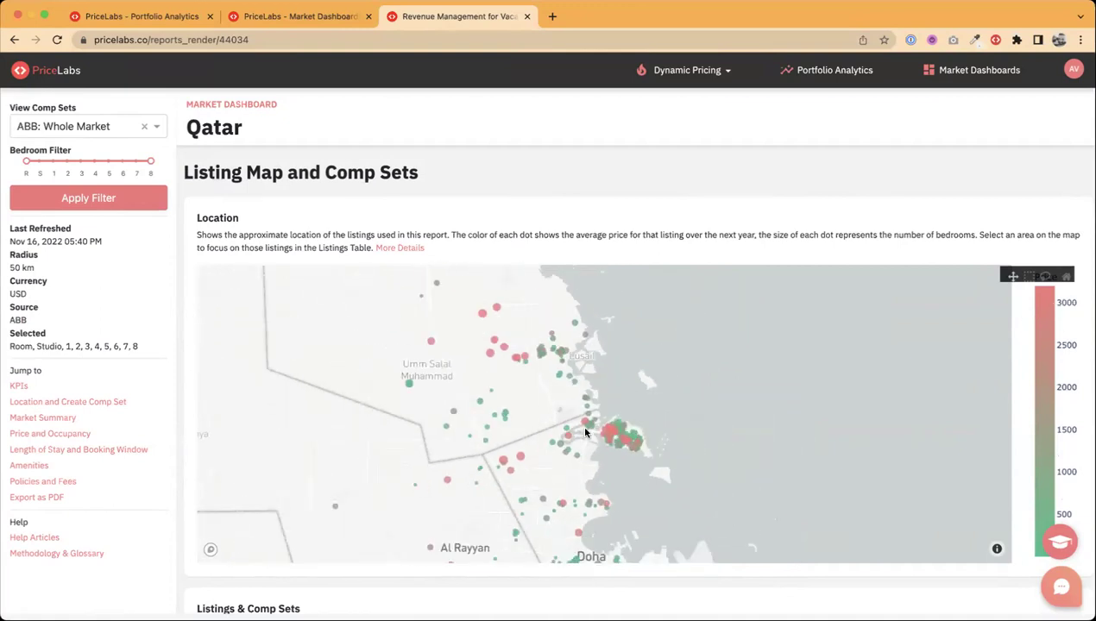
pyautogui.scroll(2, 530, 384)
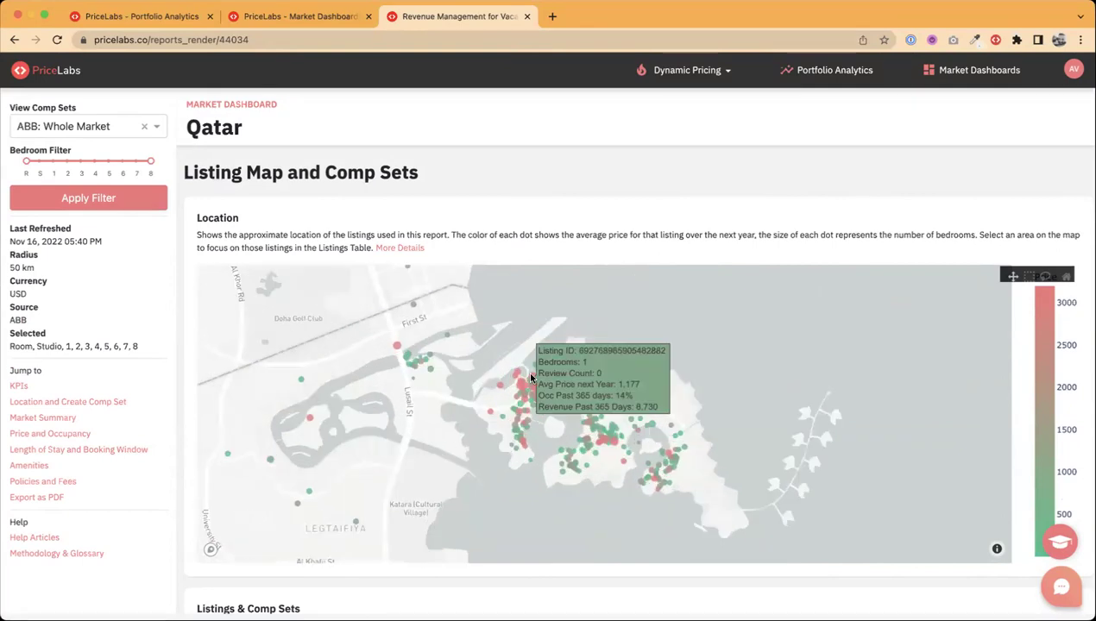
# Filter the Qatar market dashboard to listings with 3 to 5 bedrooms
pyautogui.moveTo(26, 161); pyautogui.dragTo(75, 168)
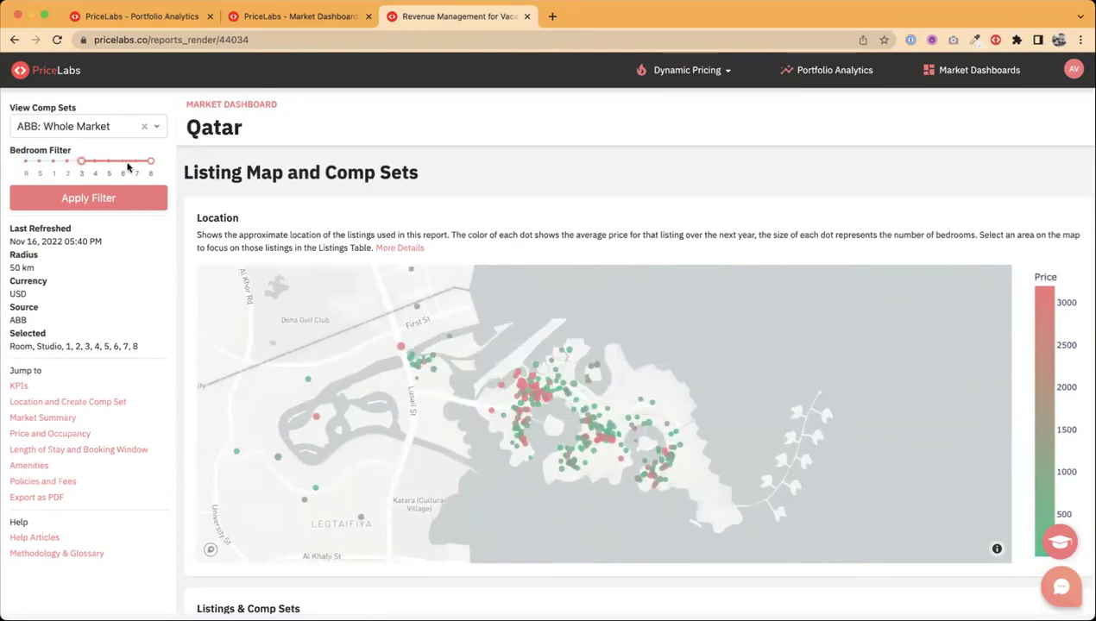
pyautogui.moveTo(151, 161); pyautogui.dragTo(111, 168)
pyautogui.click(102, 197)
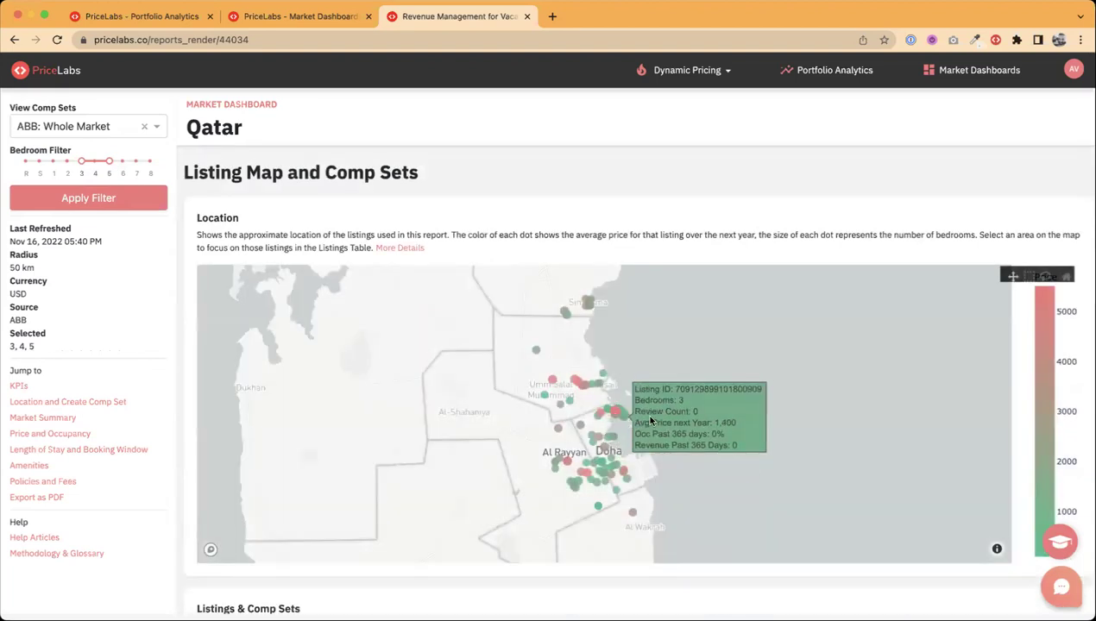
# Select the listings around the island north of Doha and the adjoining Lusail St area with a freehand lasso on the map
pyautogui.scroll(3, 646, 437)
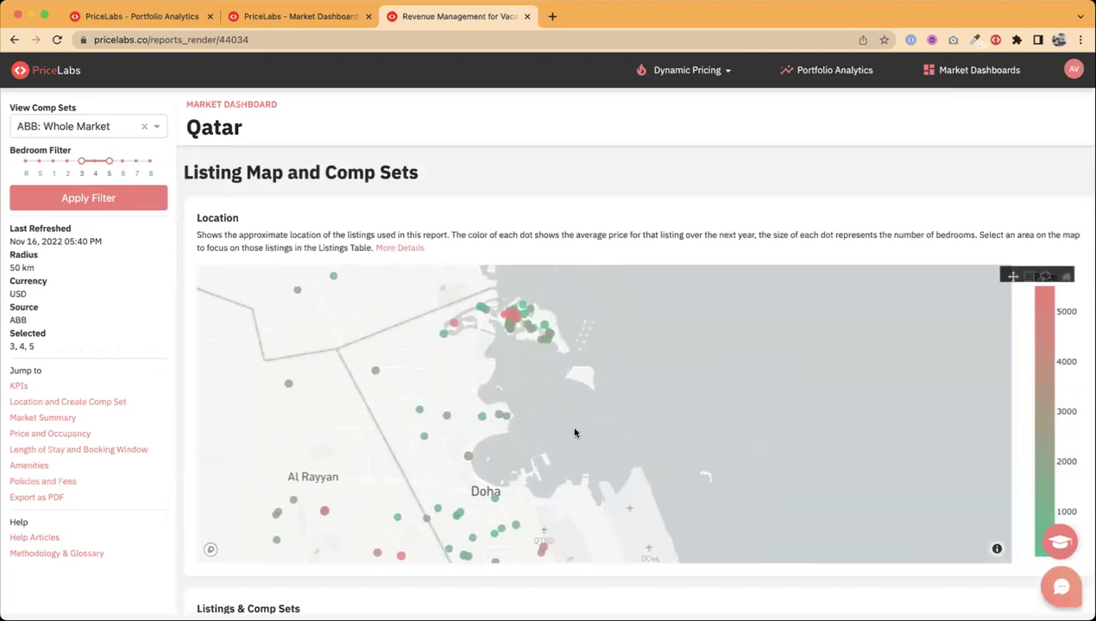
pyautogui.scroll(2, 500, 349)
pyautogui.moveTo(511, 335); pyautogui.dragTo(580, 439)
pyautogui.scroll(1, 580, 441)
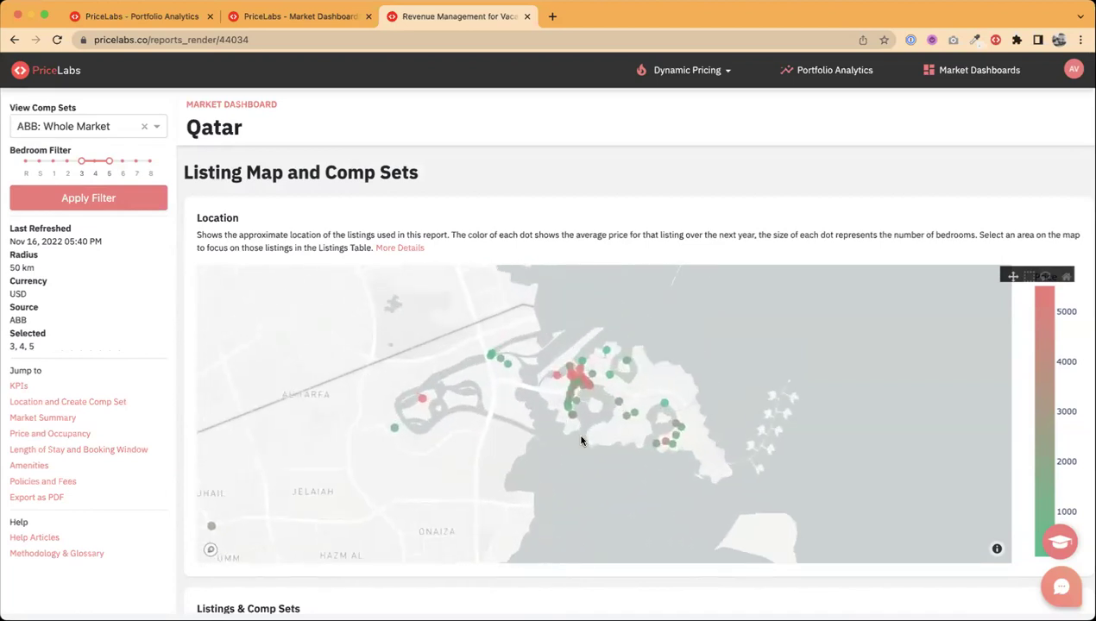
pyautogui.click(1045, 278)
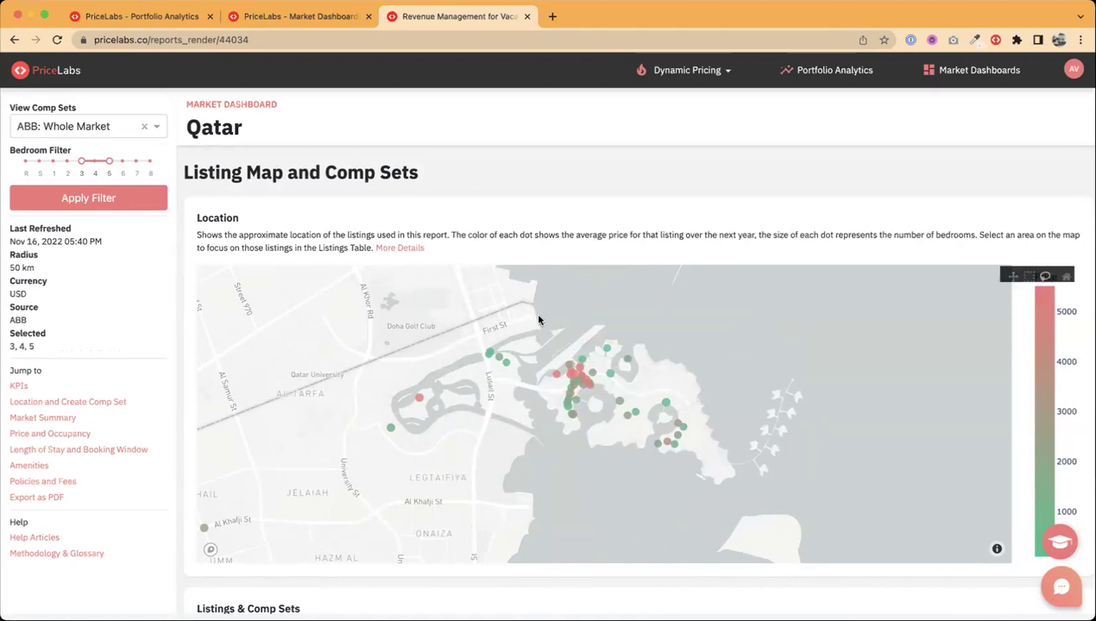
pyautogui.moveTo(541, 312)
pyautogui.mouseDown()
pyautogui.moveTo(494, 313)
pyautogui.moveTo(352, 448)
pyautogui.moveTo(621, 513)
pyautogui.moveTo(753, 438)
pyautogui.moveTo(690, 345)
pyautogui.moveTo(508, 306)
pyautogui.mouseUp()
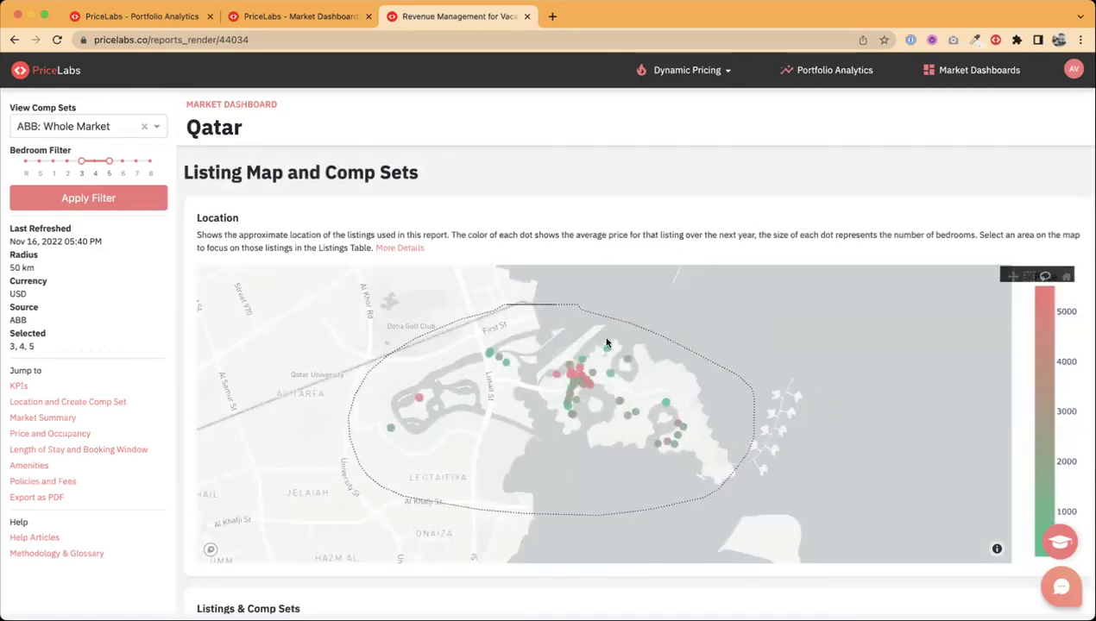
# Sort the available listings of the selected map area by estimated revenue, highest first
pyautogui.moveTo(652, 371)
pyautogui.scroll(-5, 194, 385)
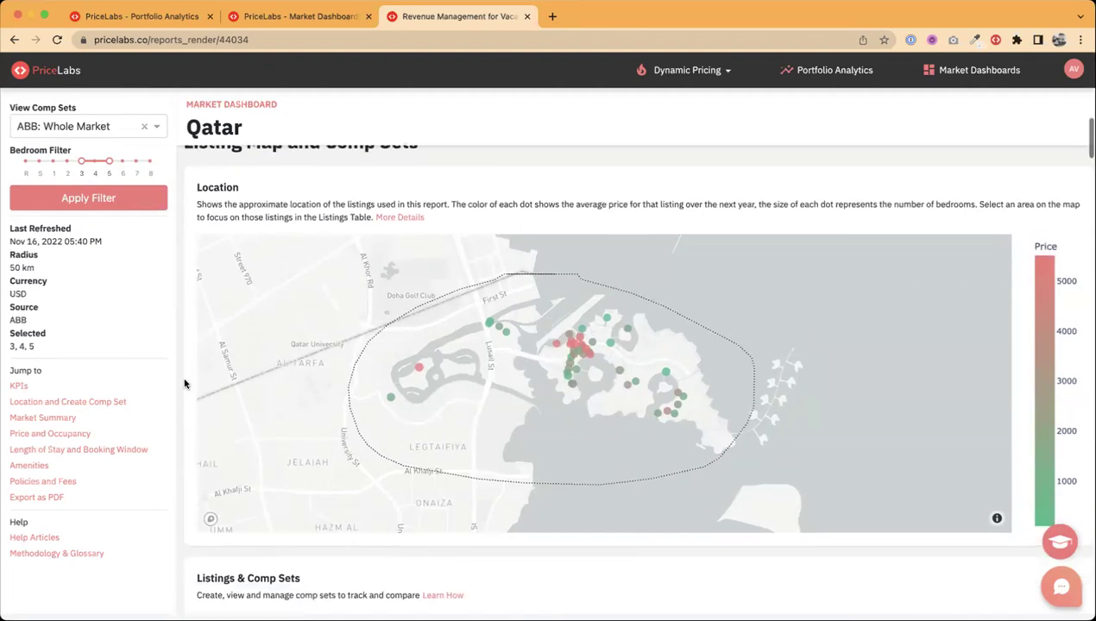
pyautogui.scroll(-5, 574, 312)
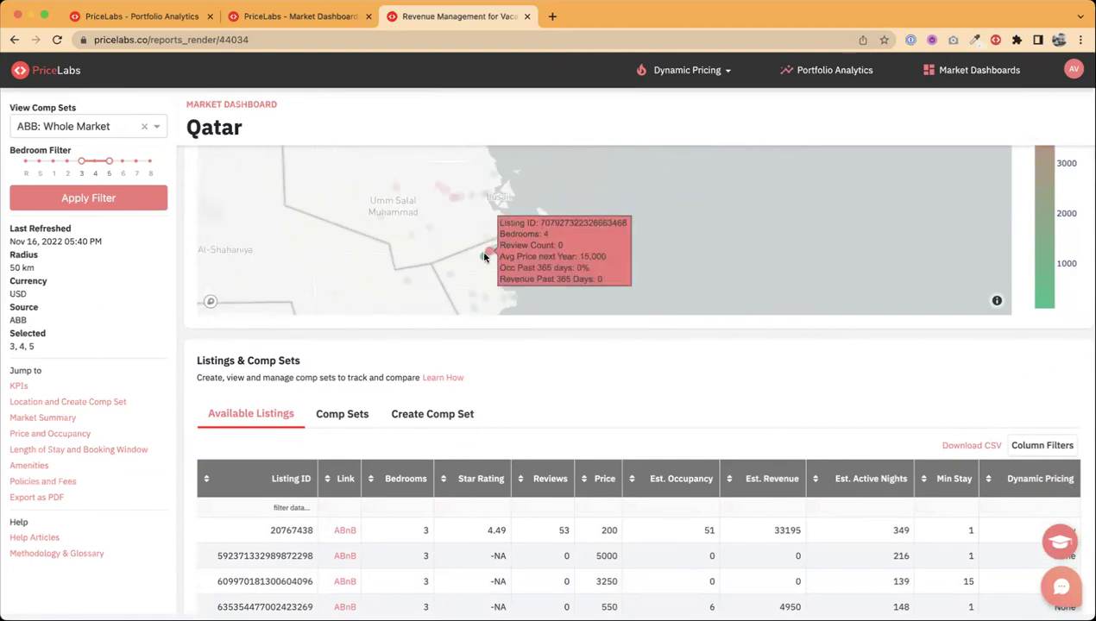
pyautogui.scroll(-3, 516, 451)
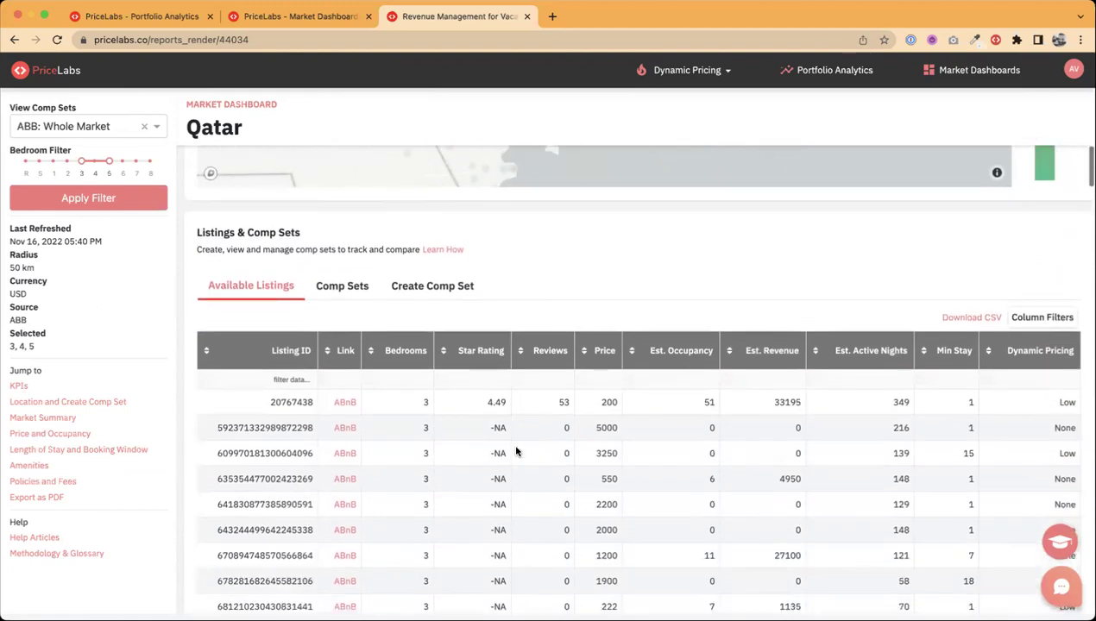
pyautogui.scroll(-2, 336, 389)
pyautogui.scroll(-1, 337, 391)
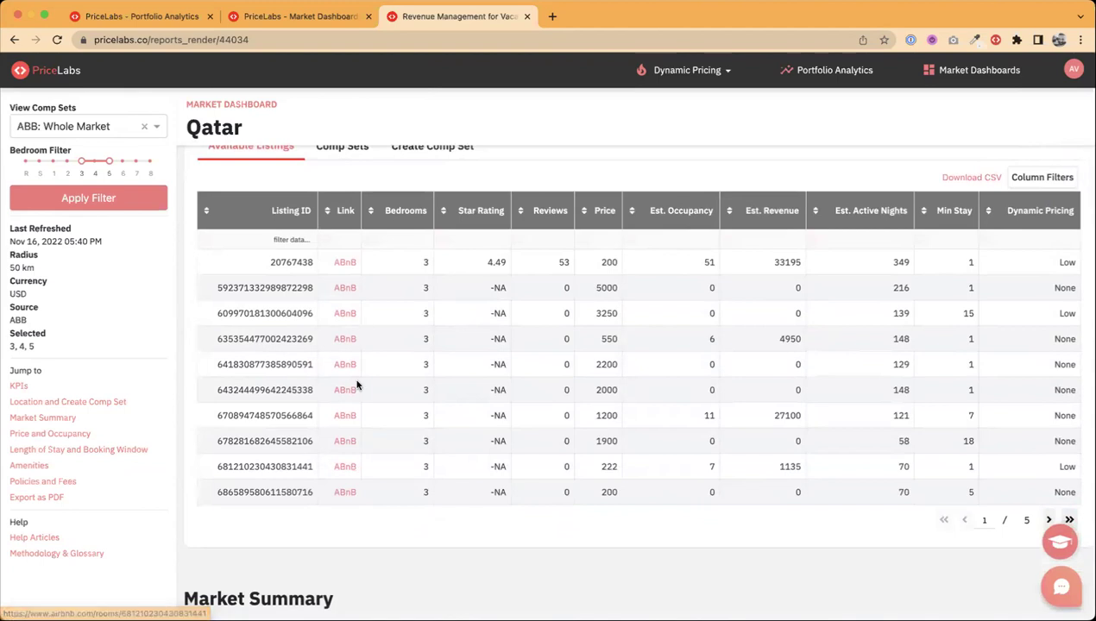
pyautogui.scroll(6, 347, 412)
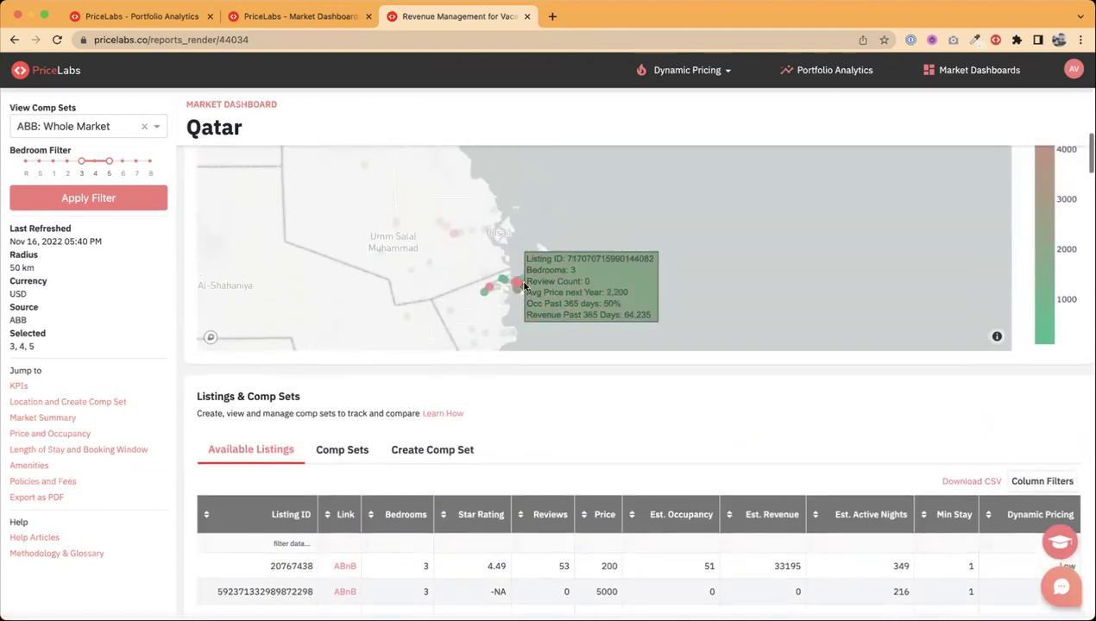
pyautogui.scroll(-6, 532, 414)
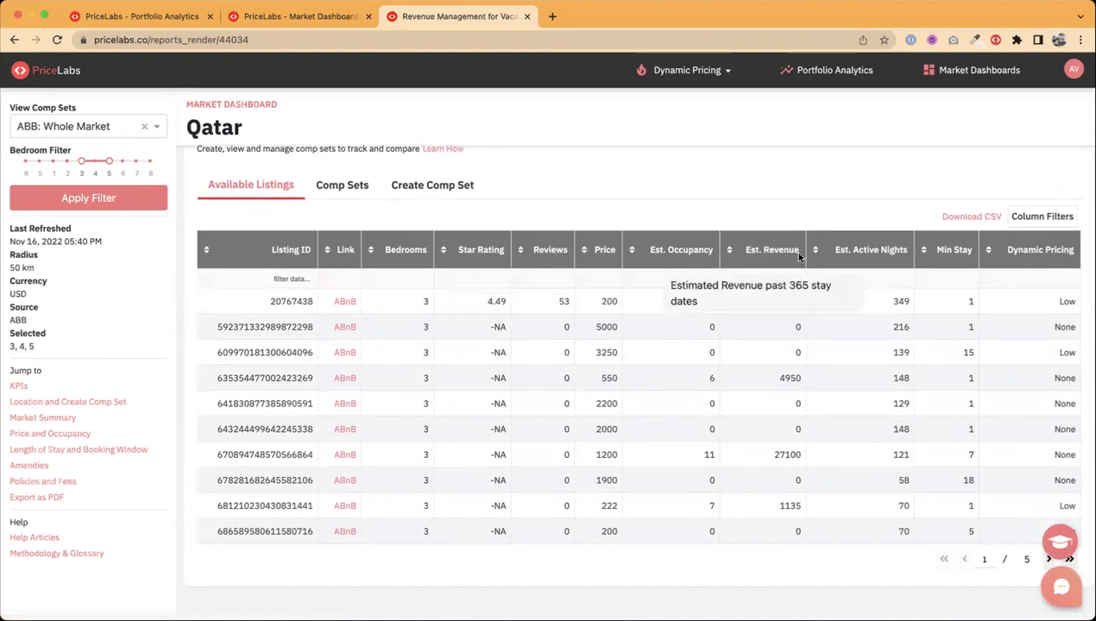
pyautogui.click(729, 251)
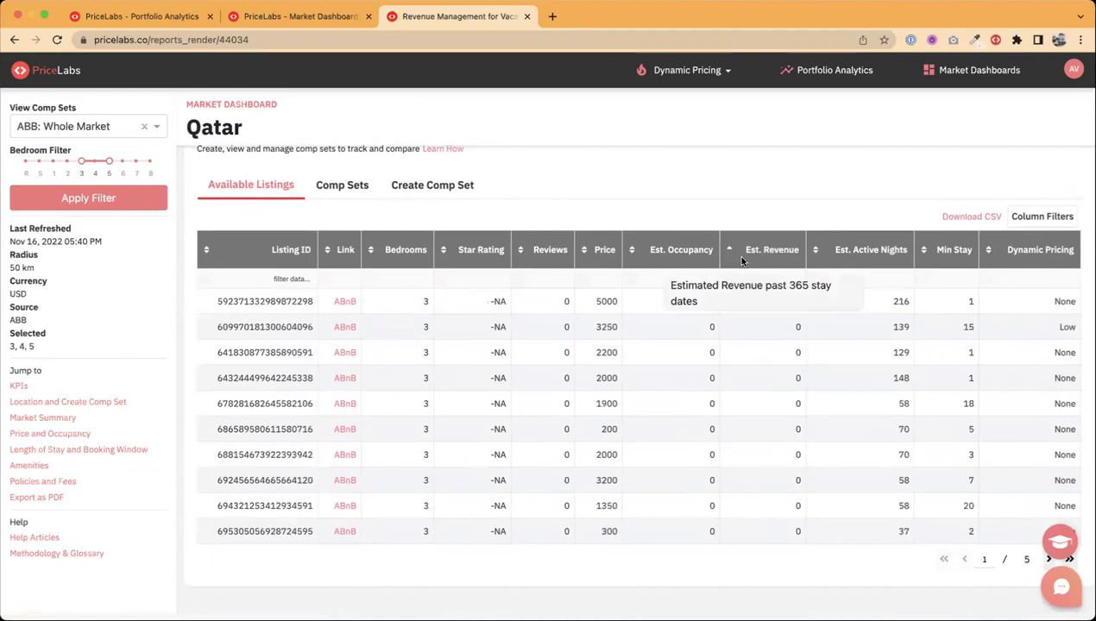
pyautogui.click(733, 250)
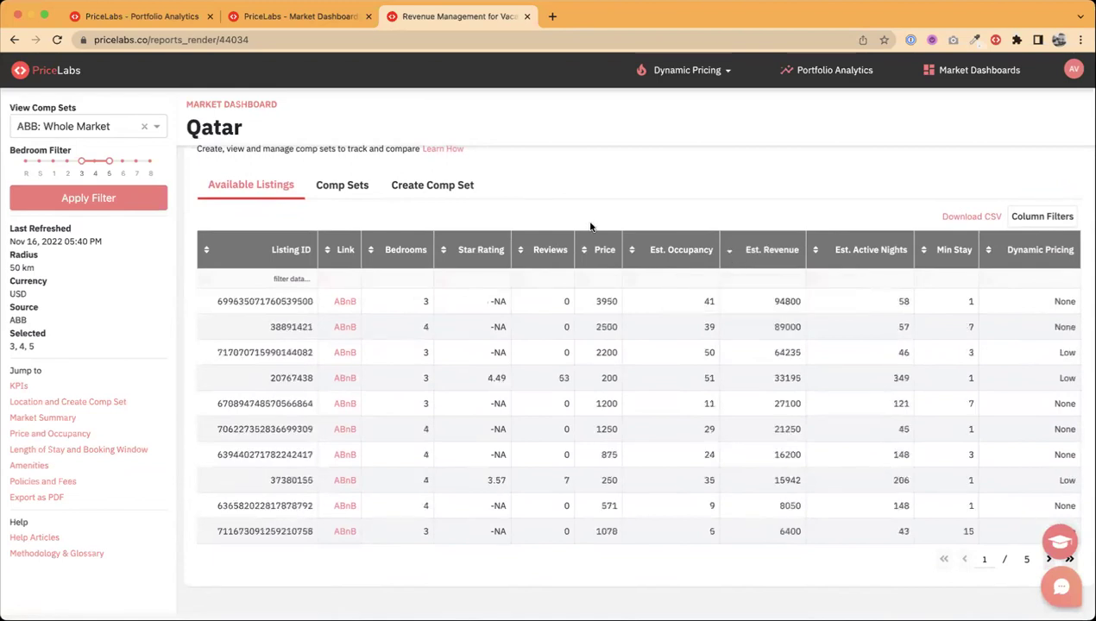
# Check the estimated revenue and occupancy of the 3-bedroom listing with 53 reviews, and open its Airbnb page
pyautogui.scroll(3, 587, 226)
pyautogui.moveTo(524, 268)
pyautogui.scroll(-5, 741, 477)
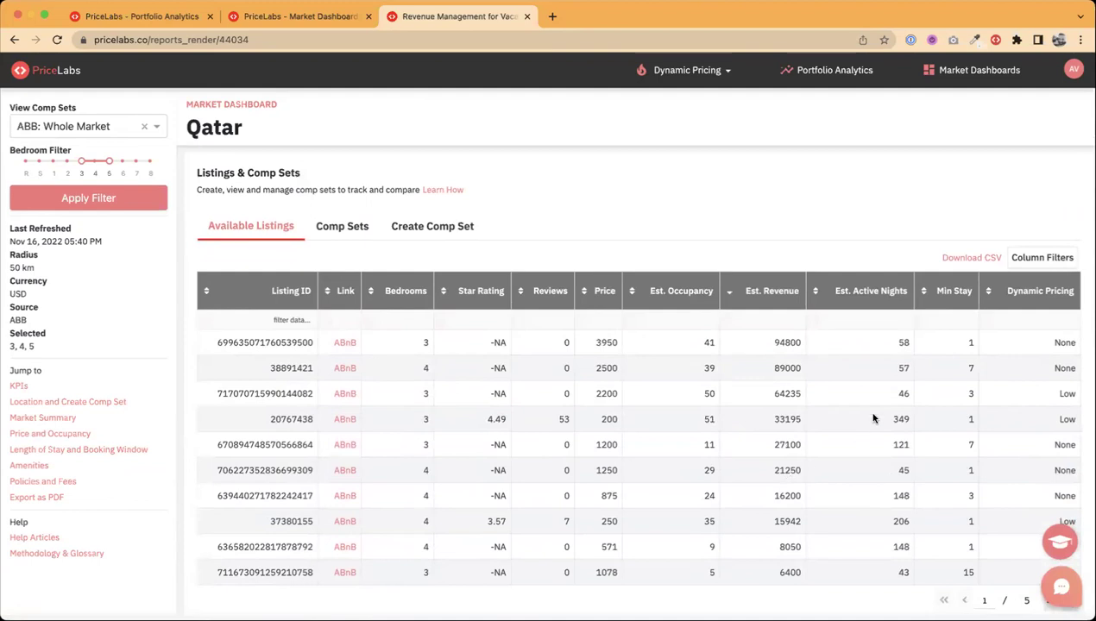
pyautogui.click(778, 418)
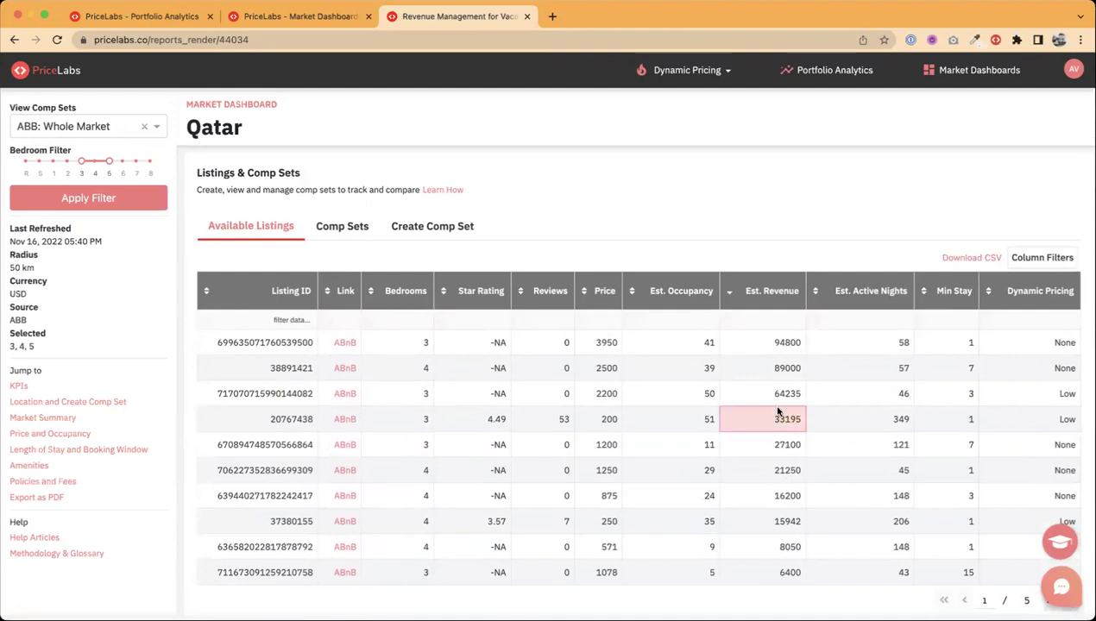
pyautogui.click(692, 426)
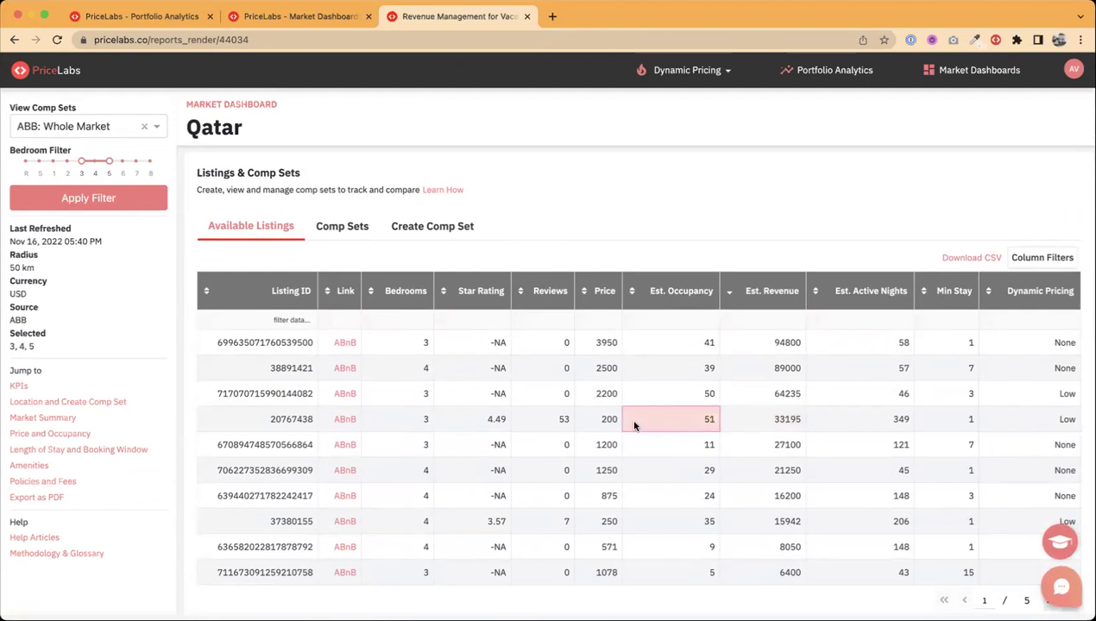
pyautogui.scroll(1, 475, 423)
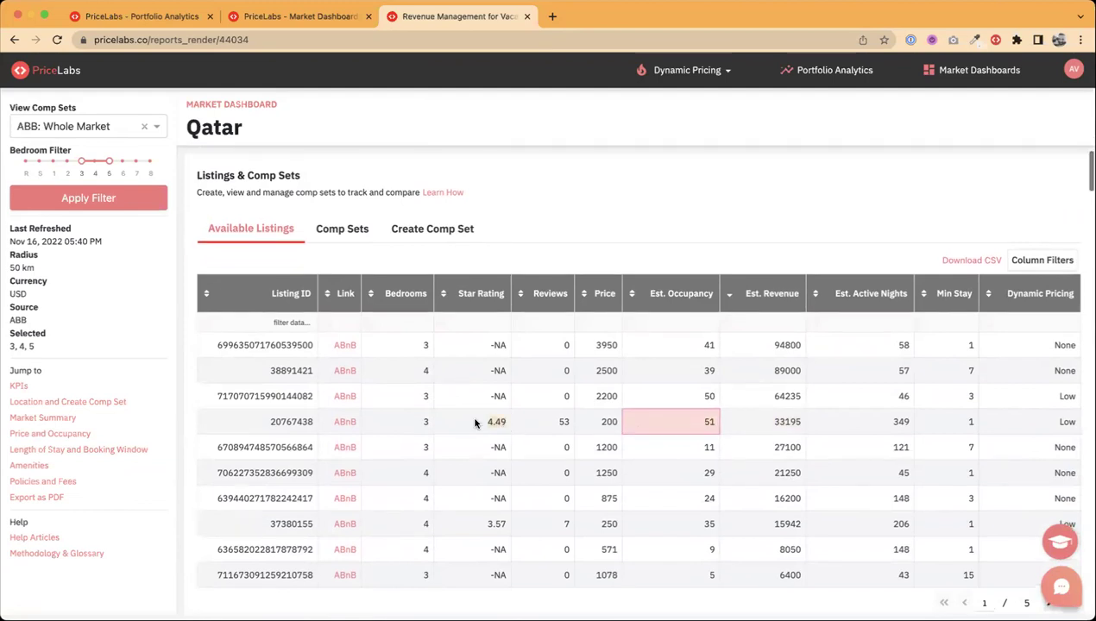
pyautogui.click(342, 420)
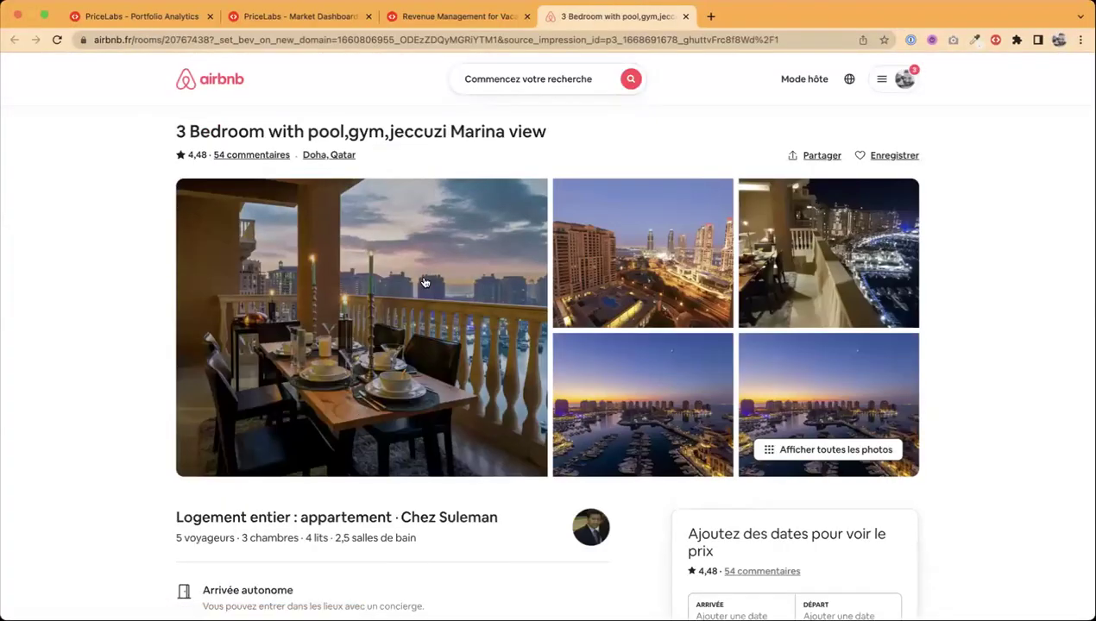
# Look through the full photo gallery of the 3-bedroom Marina view listing on Airbnb, and close the listing page
pyautogui.click(420, 274)
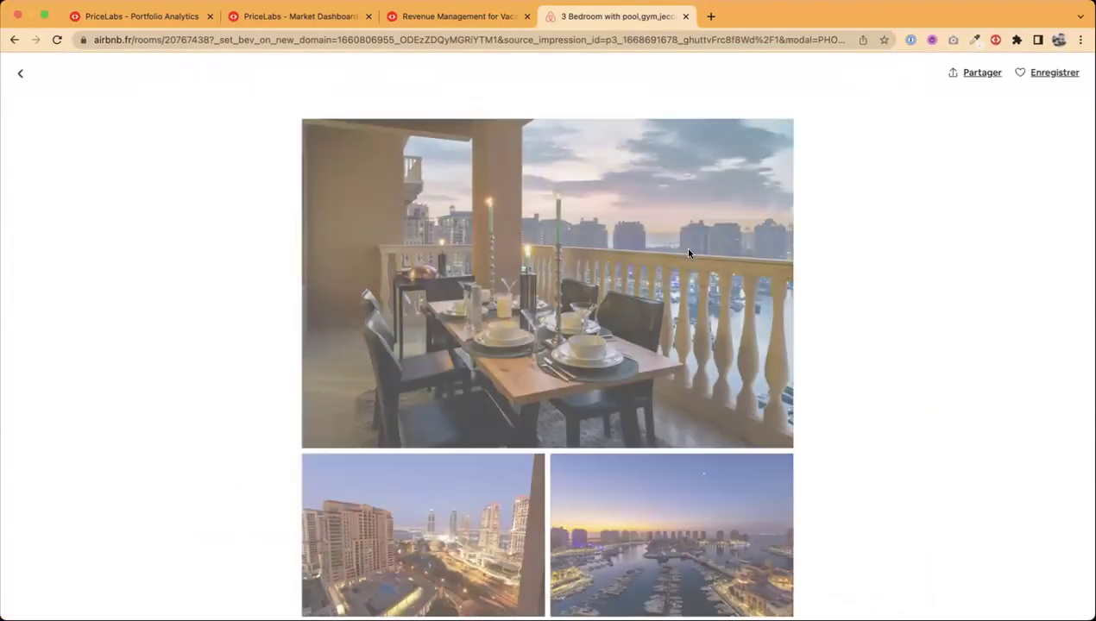
pyautogui.scroll(-6, 809, 248)
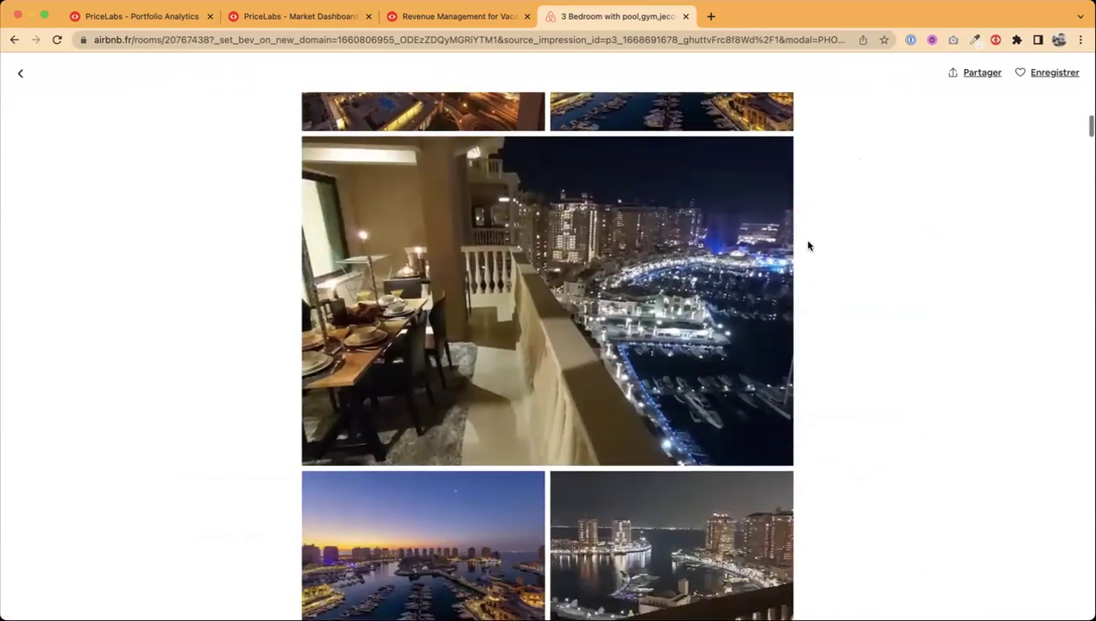
pyautogui.scroll(-8, 807, 246)
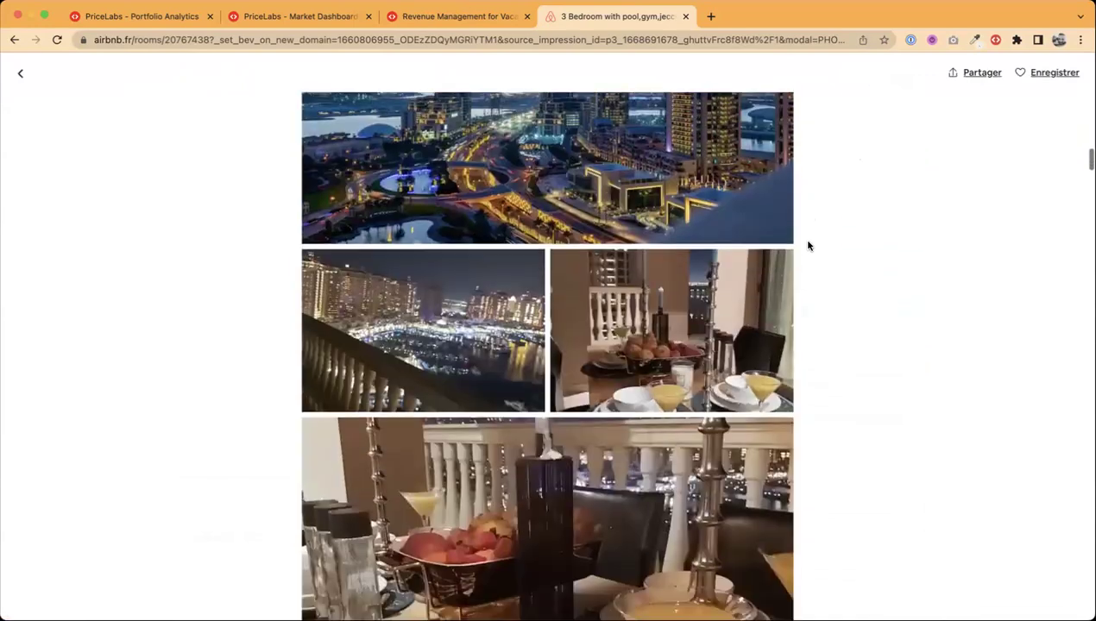
pyautogui.scroll(-8, 807, 246)
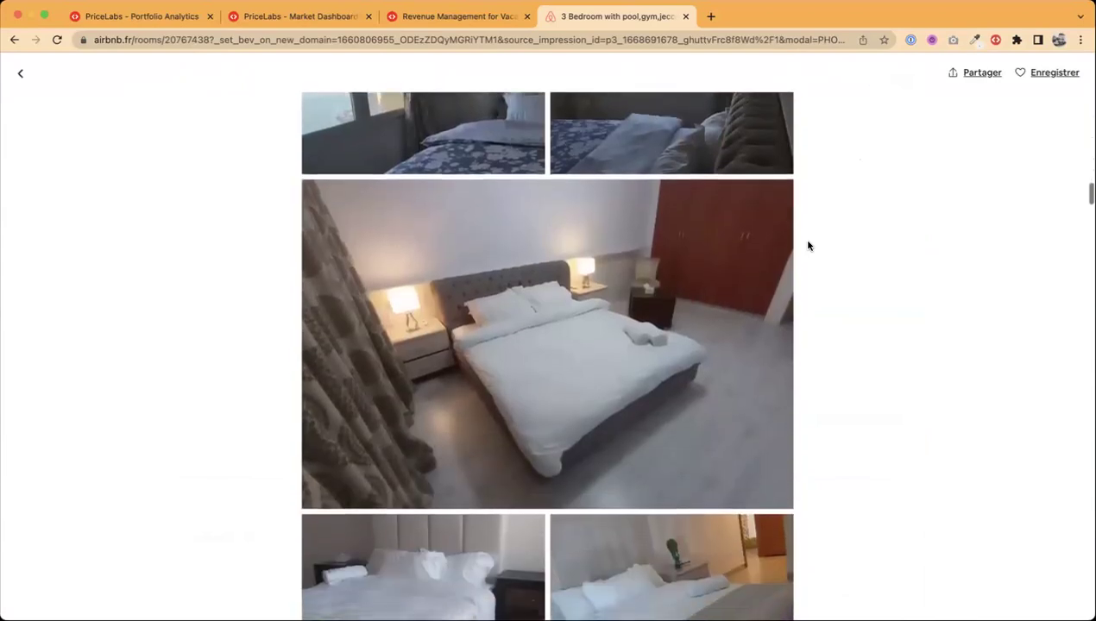
pyautogui.scroll(-4, 671, 302)
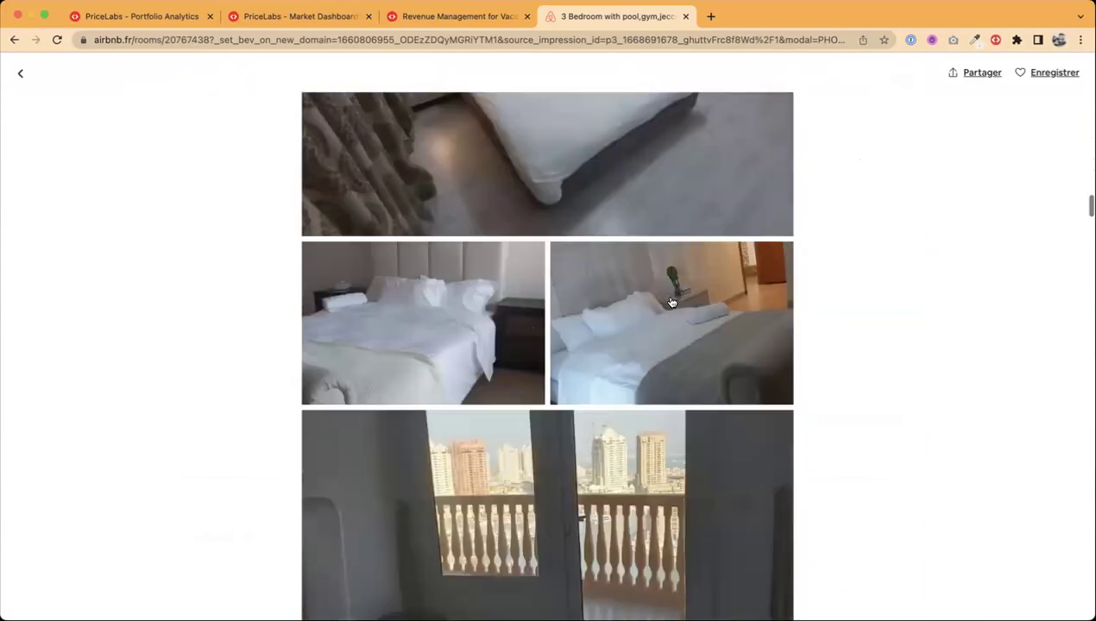
pyautogui.scroll(-12, 671, 302)
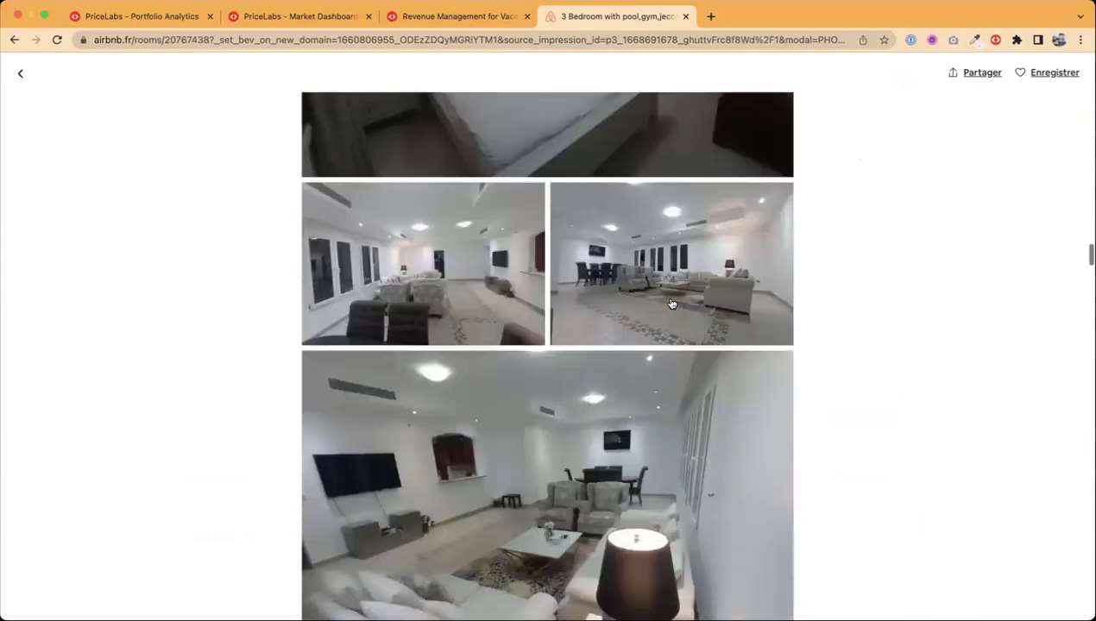
pyautogui.click(21, 74)
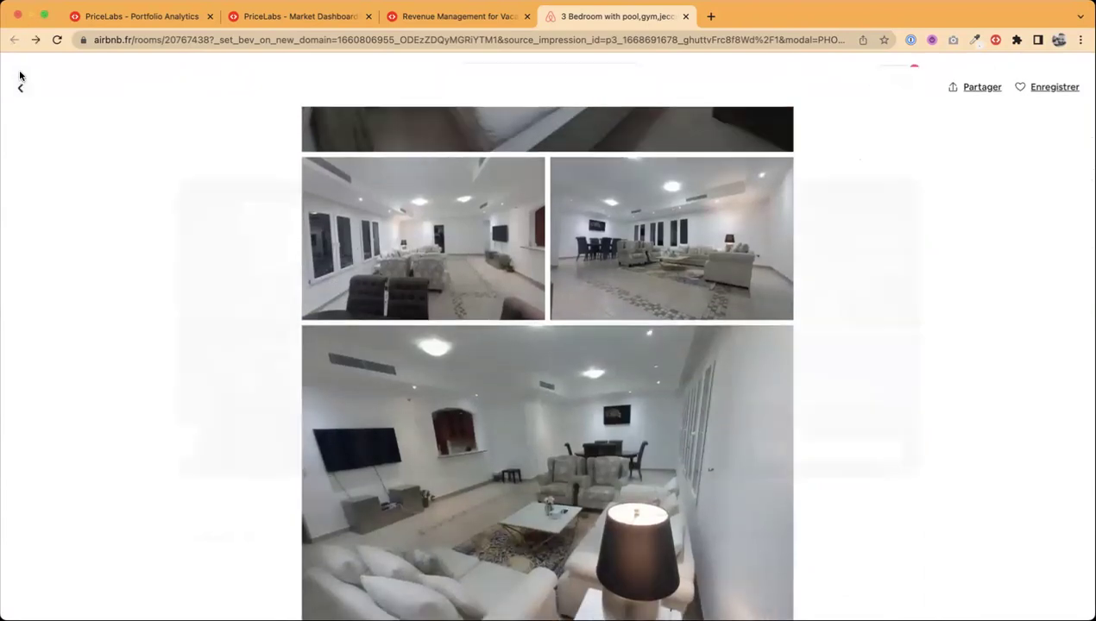
pyautogui.click(687, 17)
# Review the Market History charts in the Market Summary of the Qatar dashboard, and return to its KPIs
pyautogui.scroll(-2, 706, 231)
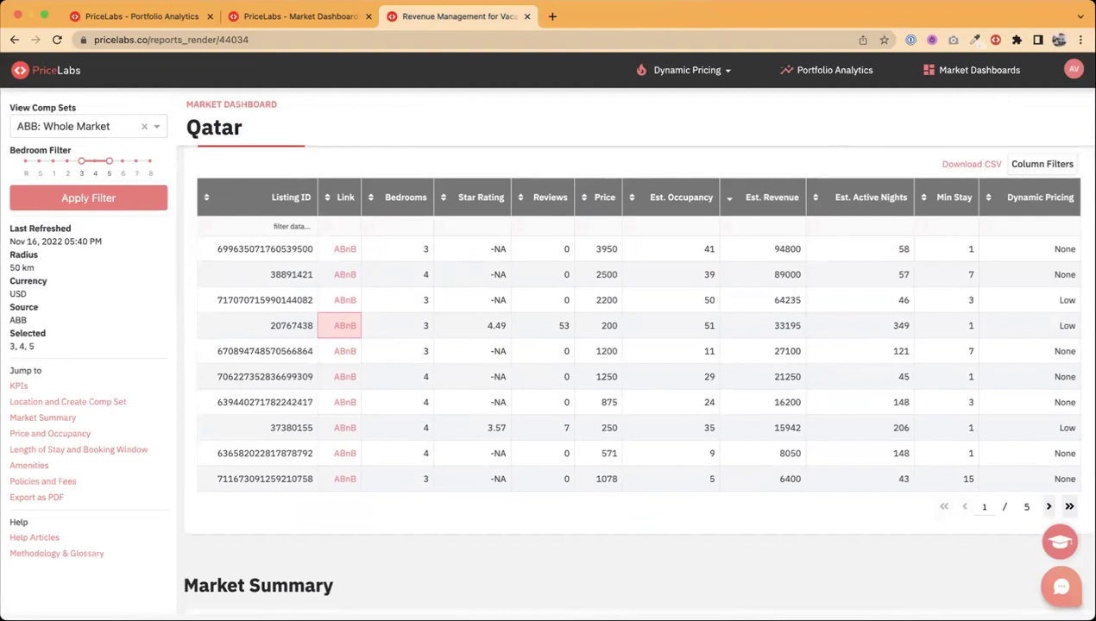
pyautogui.scroll(-5, 559, 149)
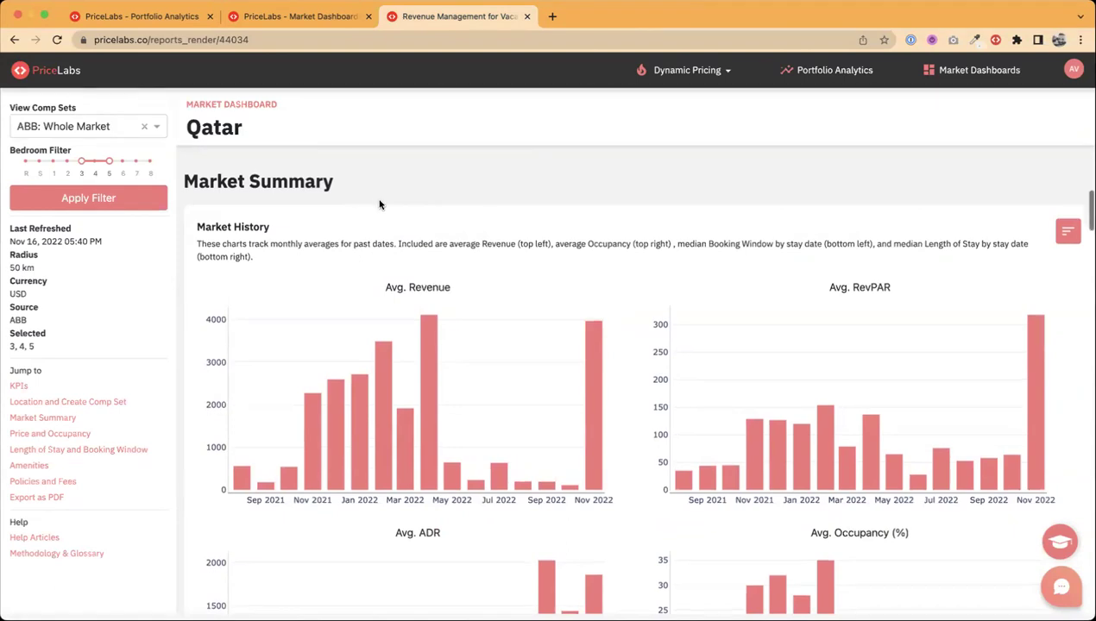
pyautogui.scroll(10, 379, 203)
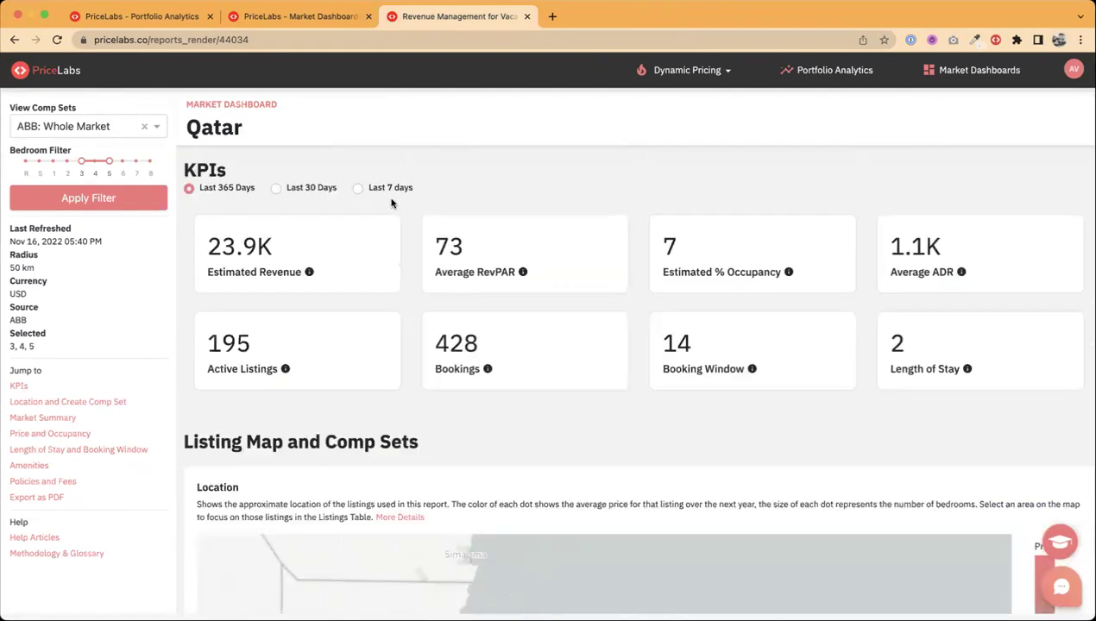